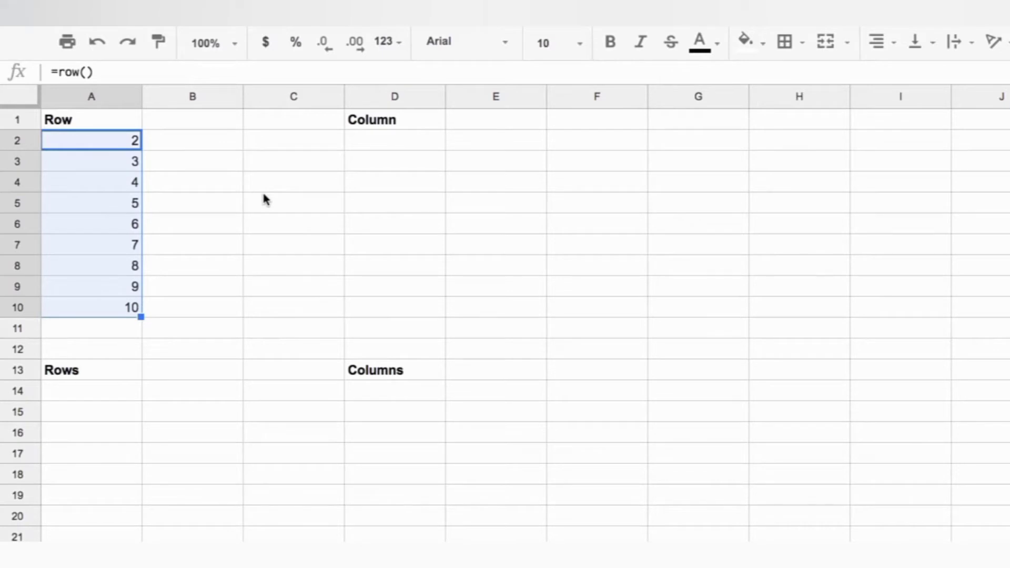
- Enter =column() in cell D2 and fill the formula across row 2 to the right
{"action": "left_click", "coordinate": [392, 143]}
{"action": "type", "text": "="}
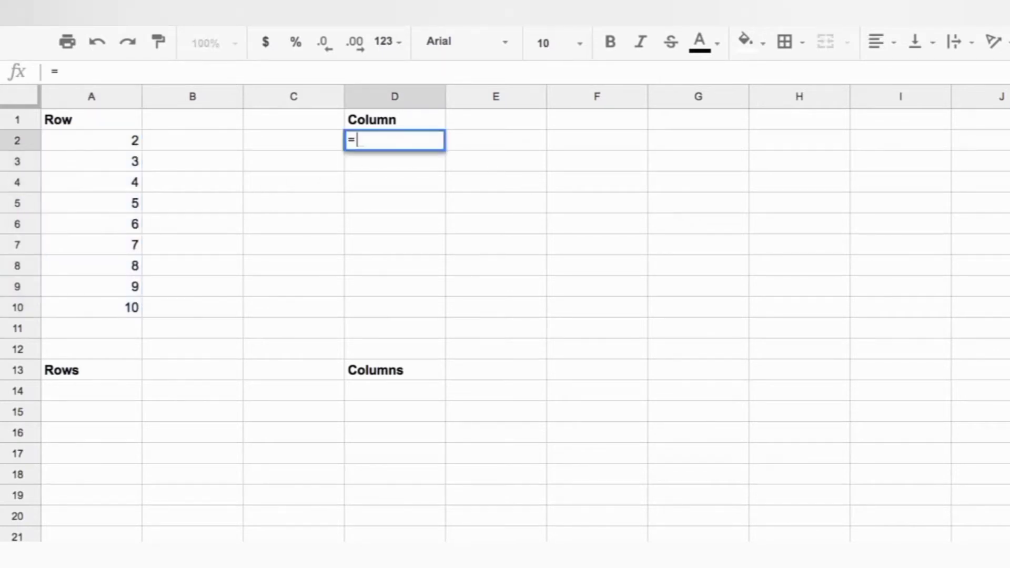
{"action": "type", "text": "column("}
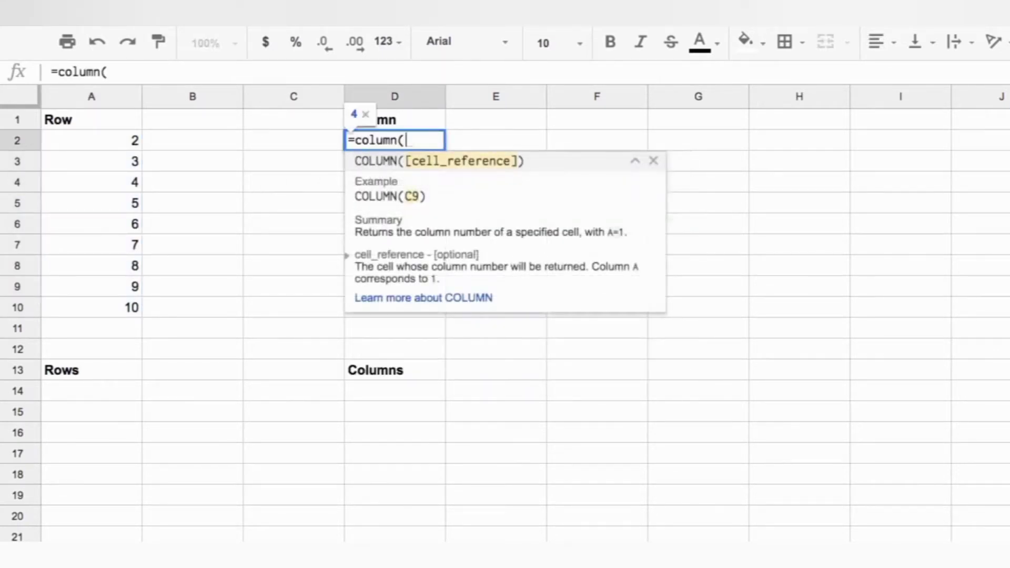
{"action": "key", "text": "Return"}
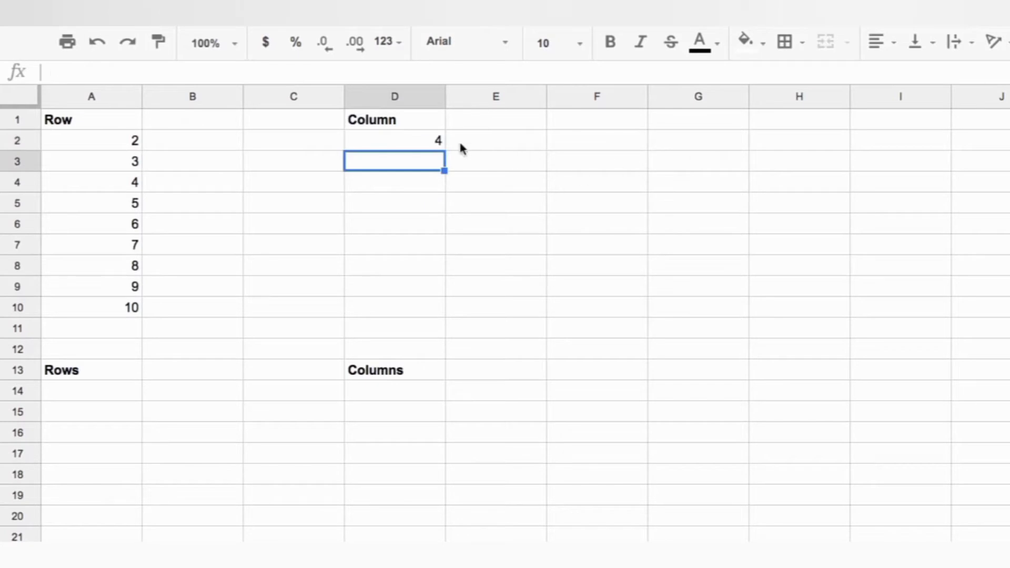
{"action": "left_click", "coordinate": [443, 144]}
{"action": "left_click_drag", "start_coordinate": [444, 150], "coordinate": [822, 152]}
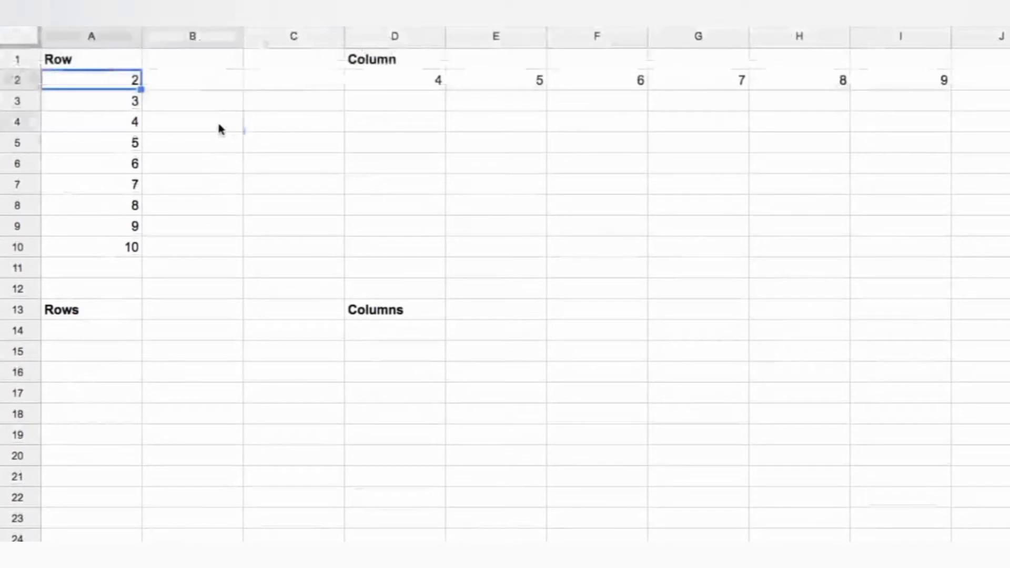
- Enter =row(H22) in cell B4 to return the row number of the referenced cell
{"action": "left_click", "coordinate": [217, 121]}
{"action": "type", "text": "=ro"}
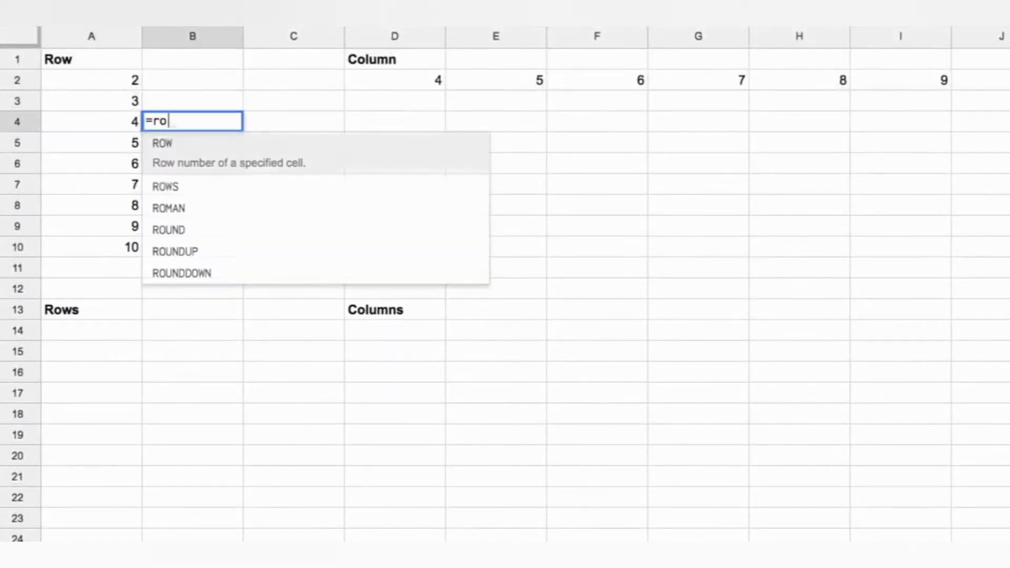
{"action": "type", "text": "w("}
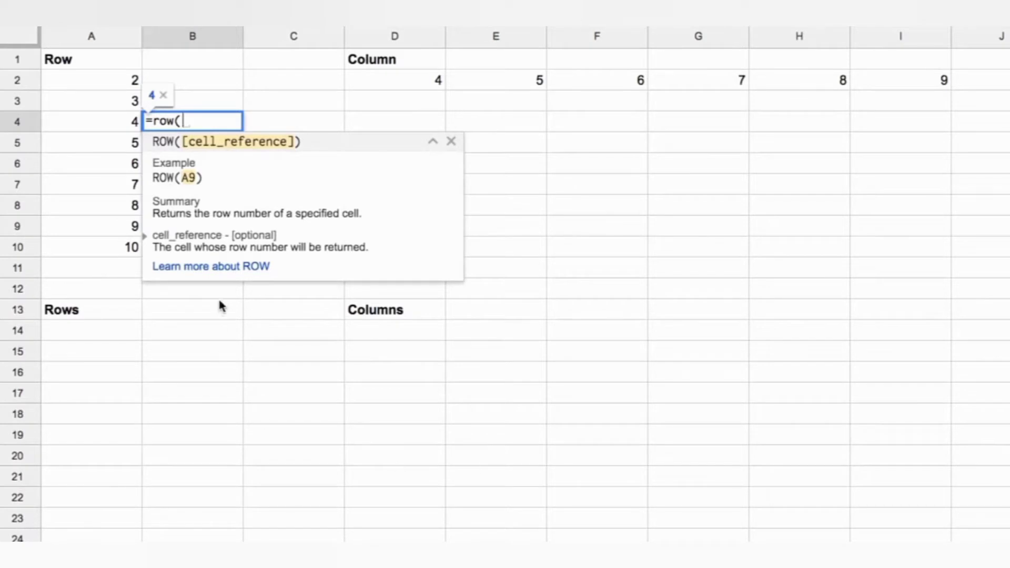
{"action": "left_click", "coordinate": [821, 500]}
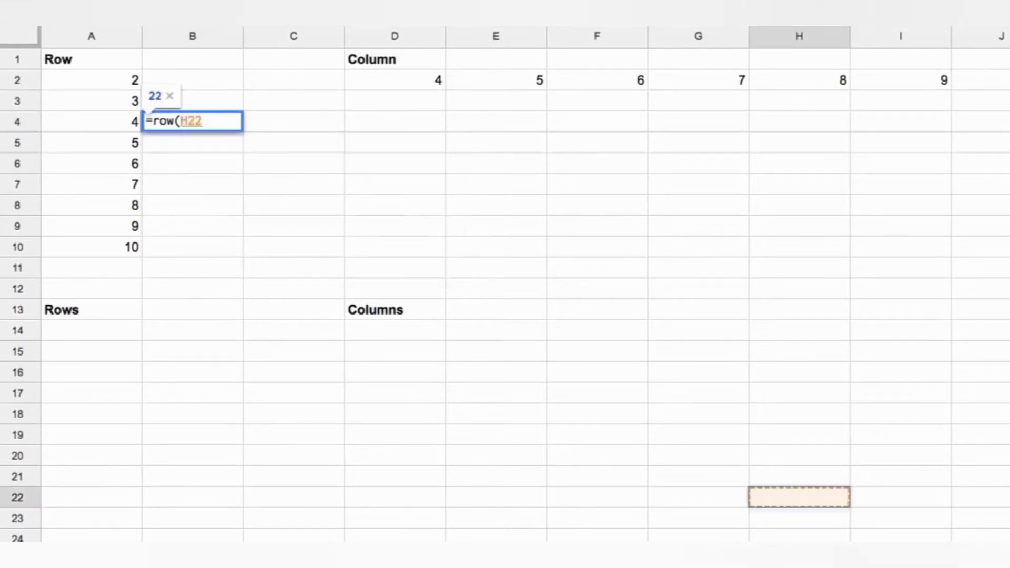
{"action": "type", "text": ")"}
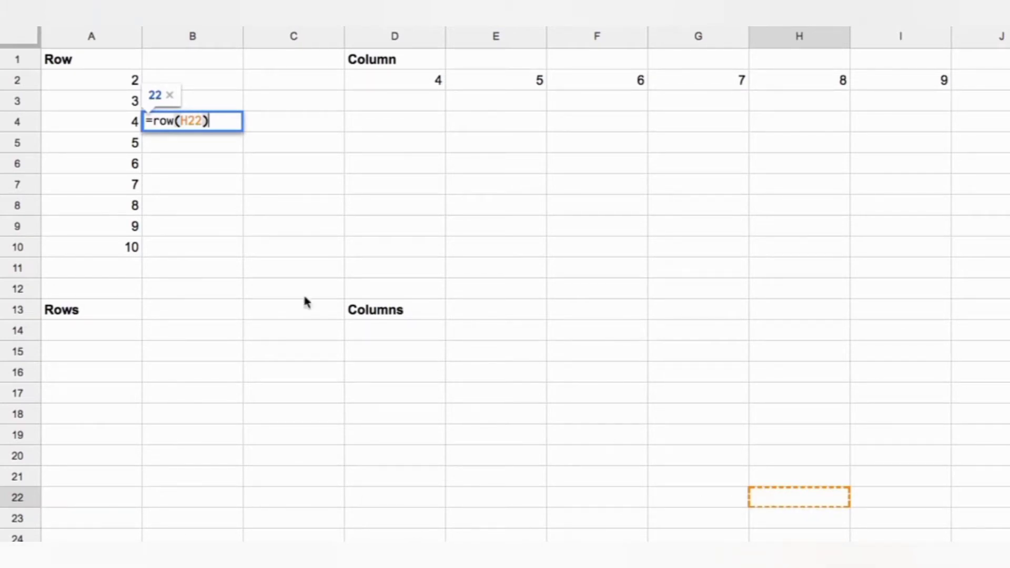
{"action": "key", "text": "Return"}
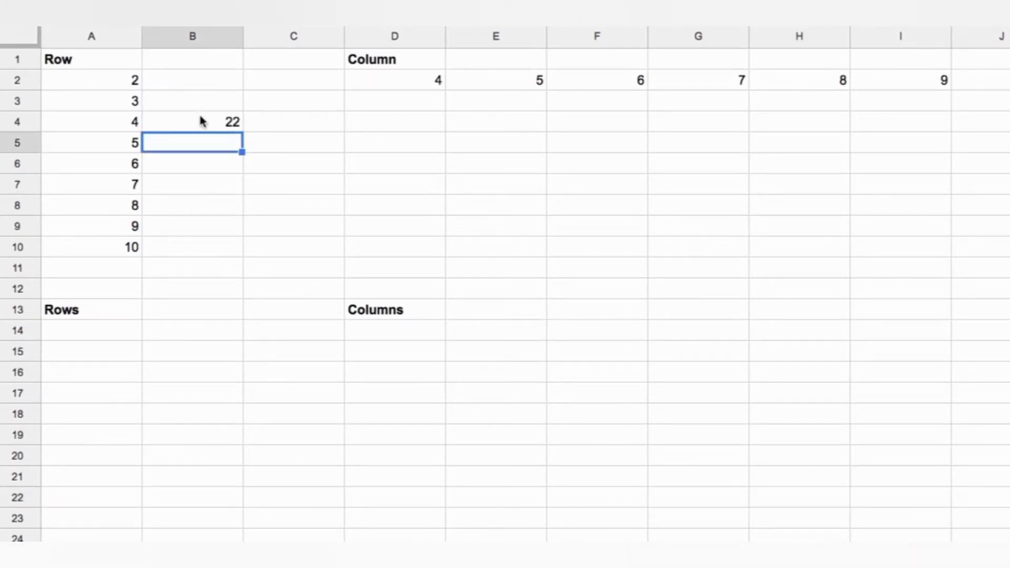
{"action": "double_click", "coordinate": [200, 122]}
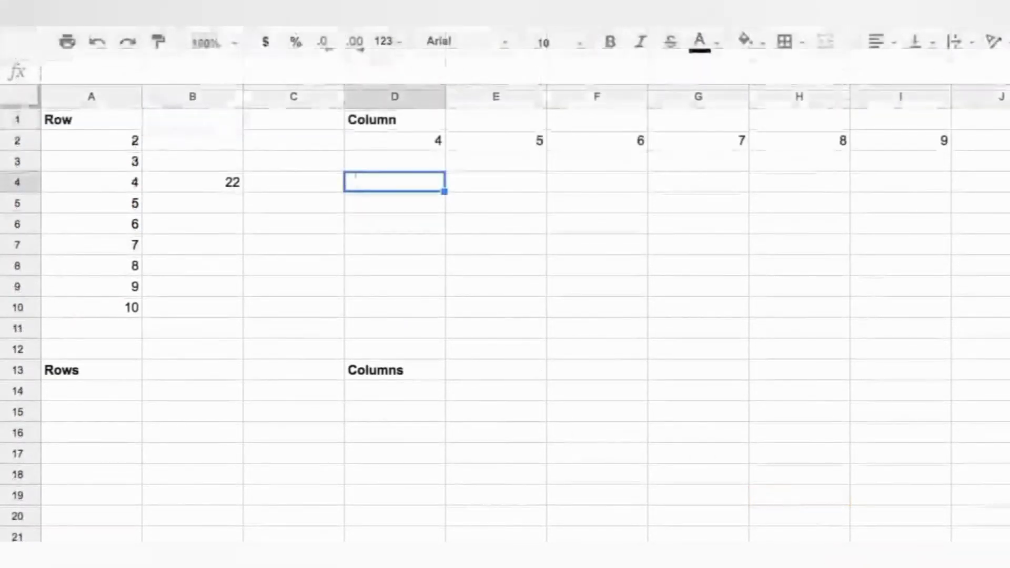
- Enter =column(A1) in cell D4 to return the column number of the referenced cell
{"action": "type", "text": "=colum"}
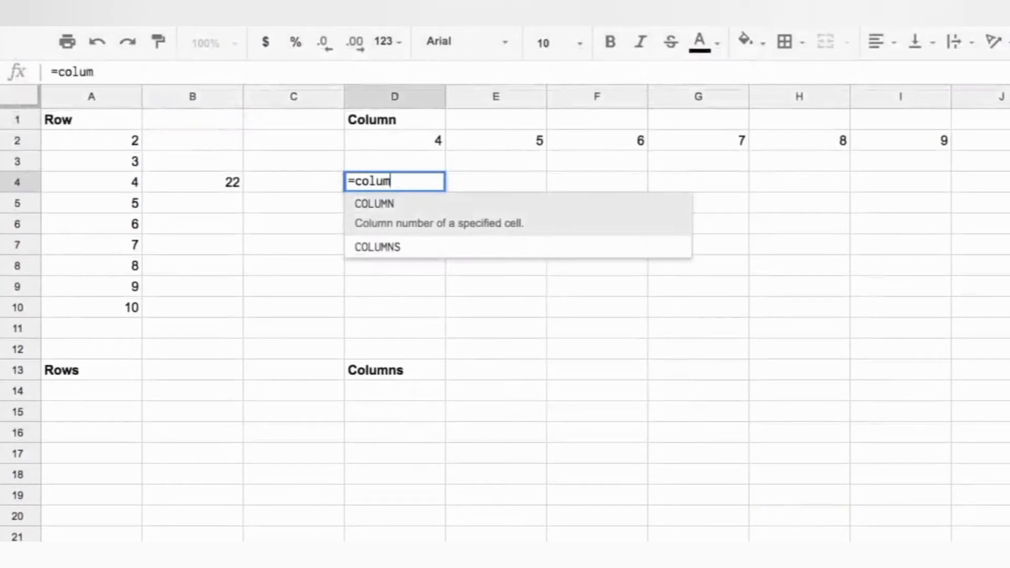
{"action": "type", "text": "n("}
{"action": "left_click", "coordinate": [78, 123]}
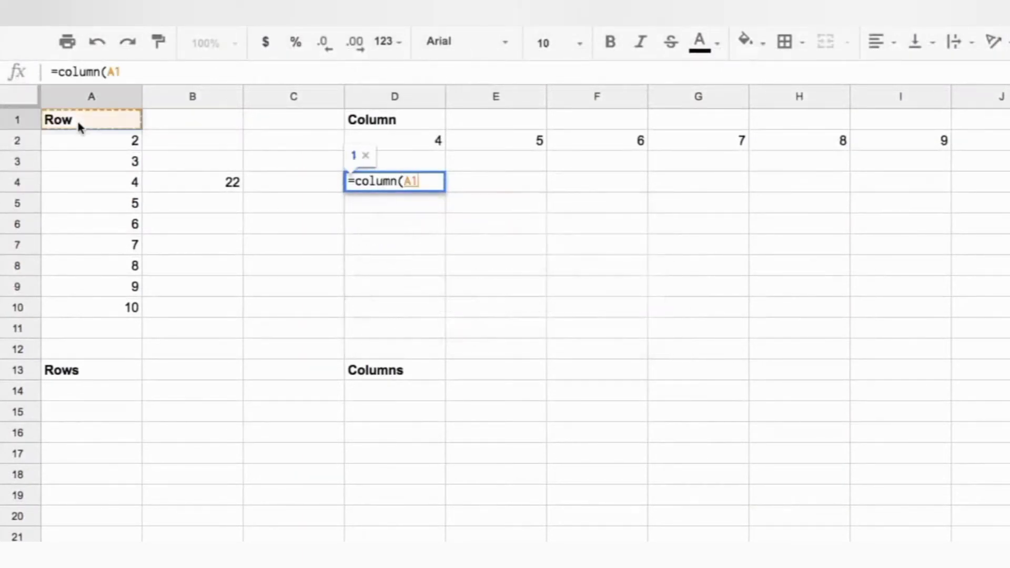
{"action": "type", "text": ")"}
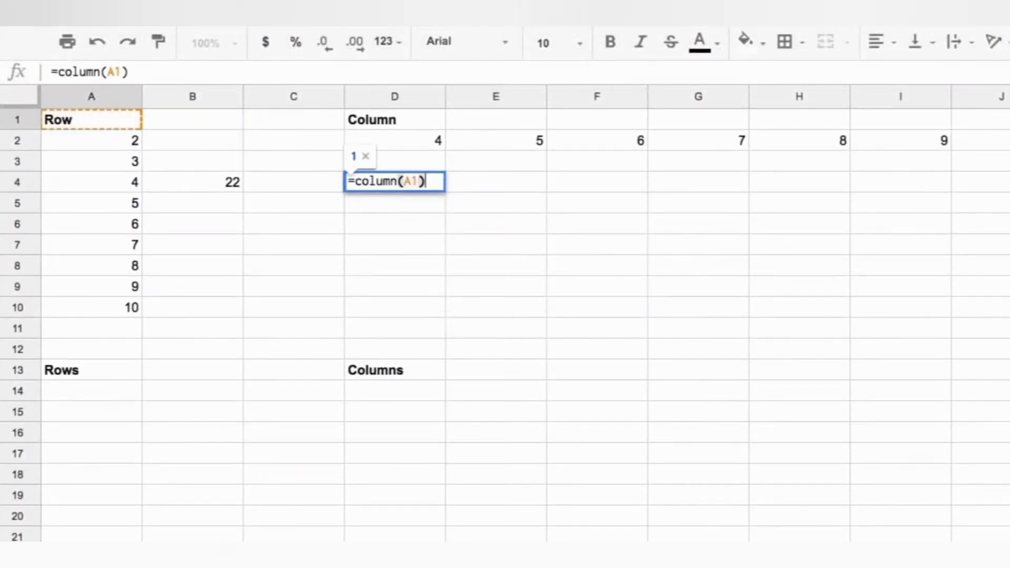
{"action": "key", "text": "Return"}
{"action": "left_click", "coordinate": [394, 182]}
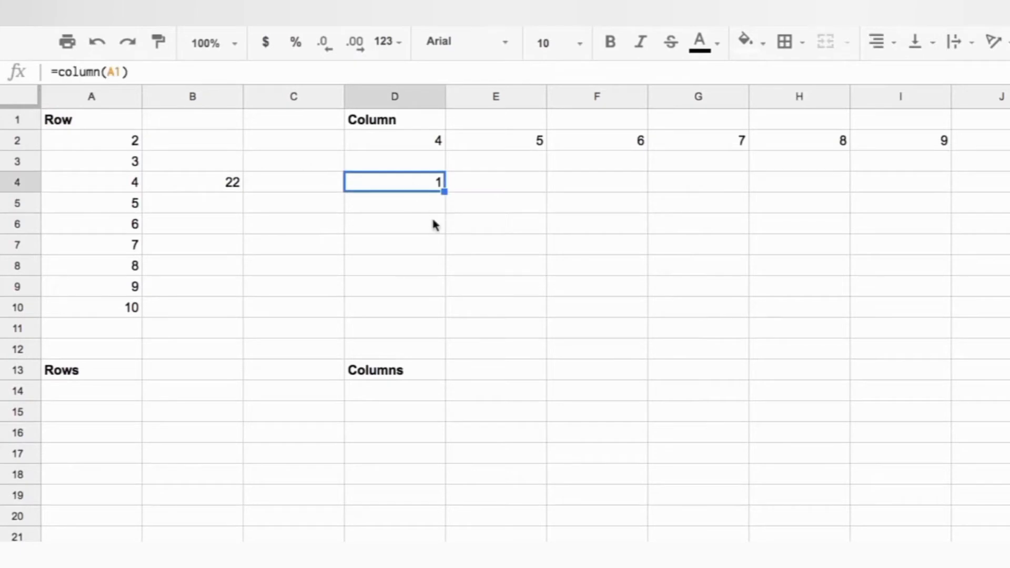
- Enter =column(A:J) in cell E4, referencing entire columns A through J
{"action": "left_click", "coordinate": [503, 185]}
{"action": "type", "text": "=columns"}
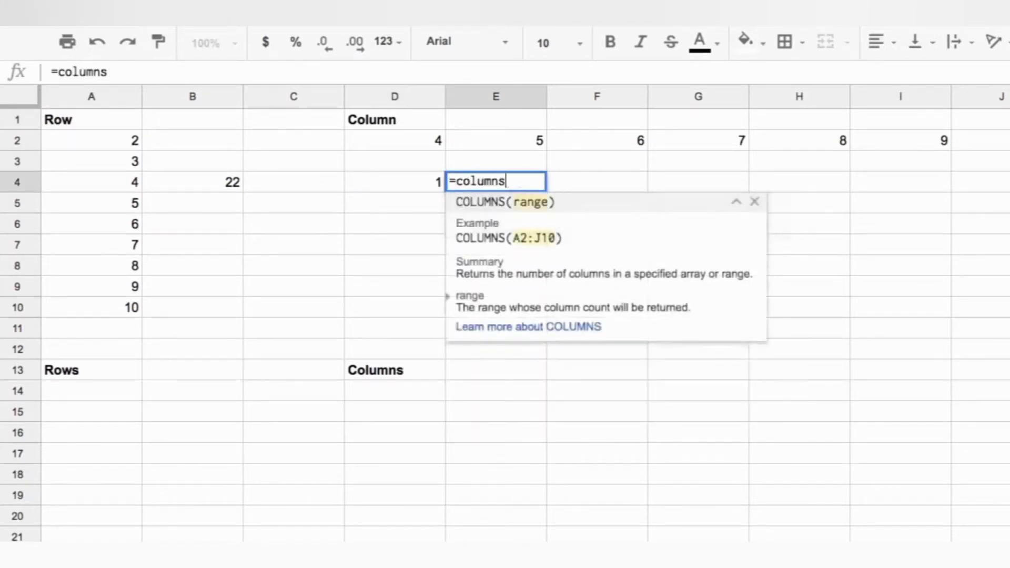
{"action": "key", "text": "BackSpace"}
{"action": "type", "text": "(*"}
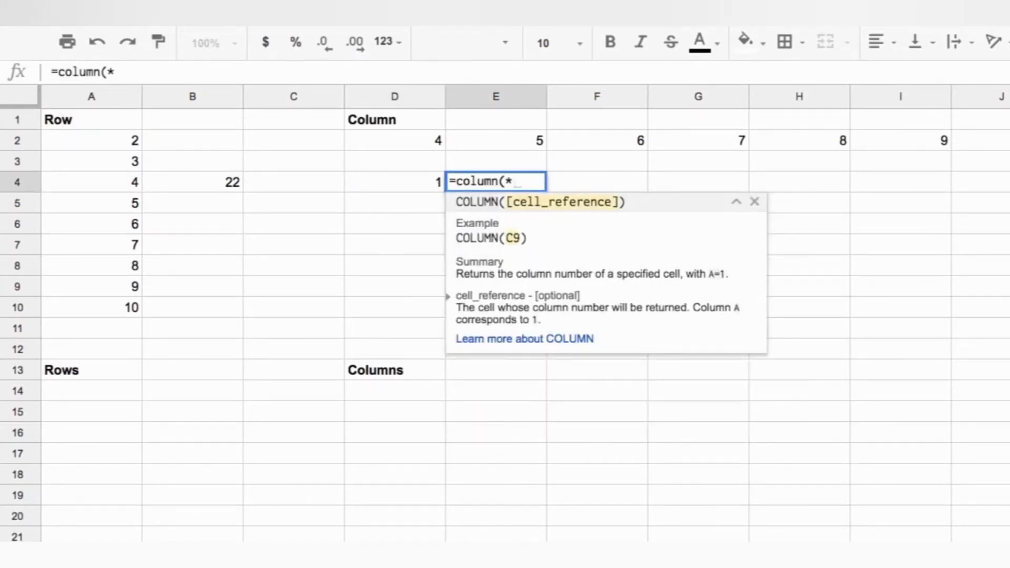
{"action": "key", "text": "BackSpace"}
{"action": "left_click_drag", "start_coordinate": [93, 96], "coordinate": [1000, 105]}
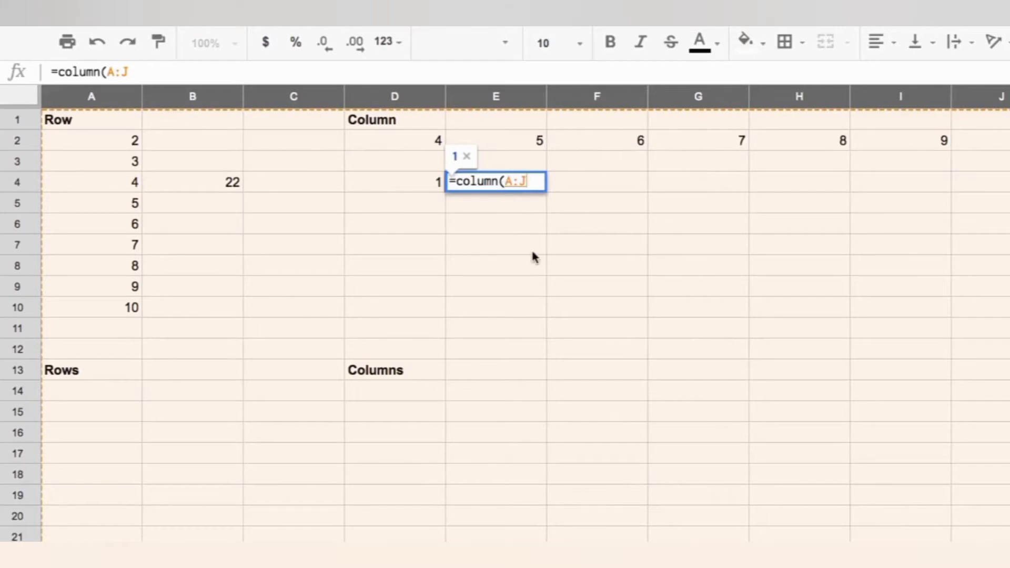
{"action": "type", "text": ")"}
{"action": "key", "text": "Return"}
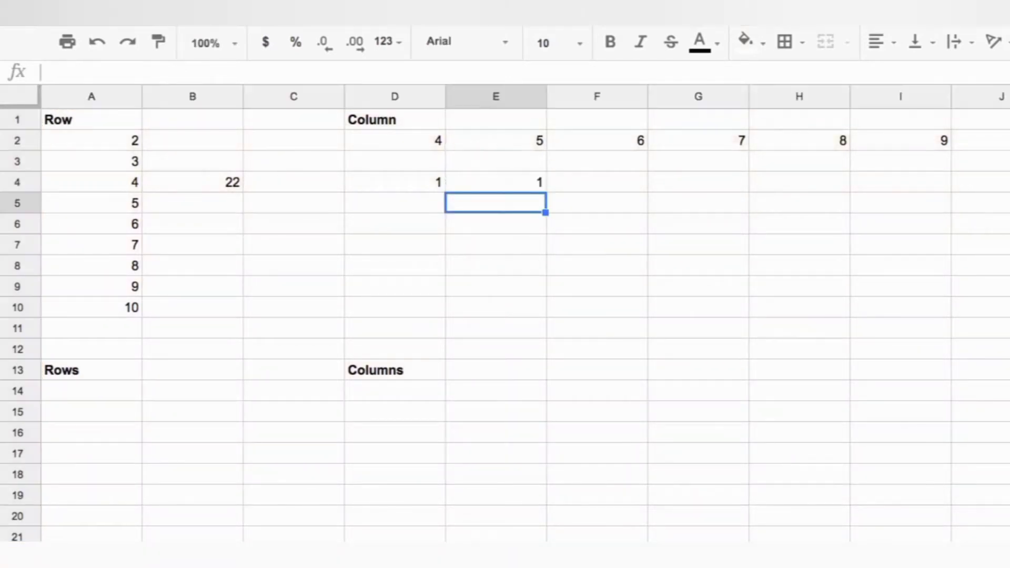
- Convert the formula in E4 to =ArrayFormula(column(A:J)) so it spreads across row 4
{"action": "key", "text": "Up"}
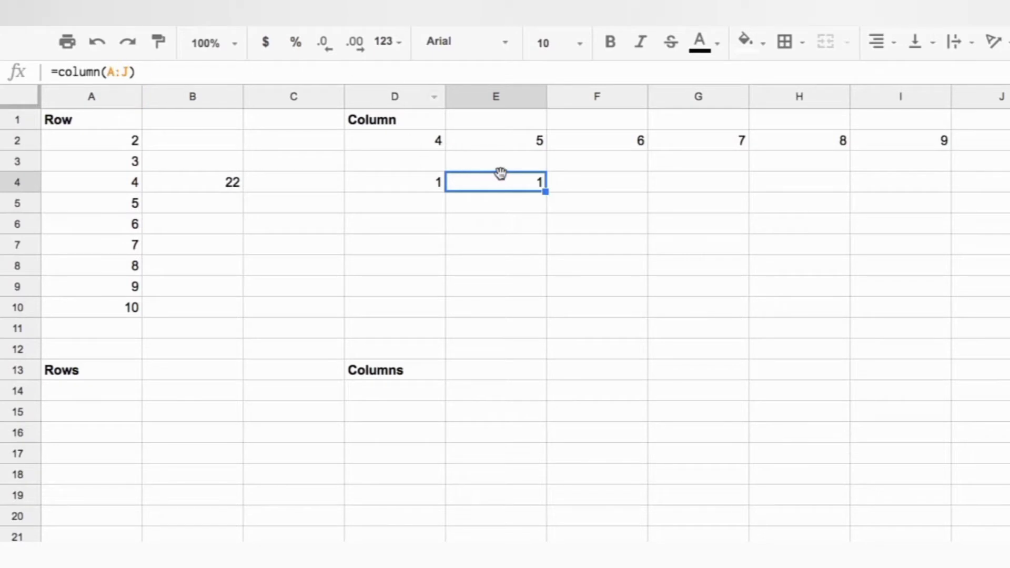
{"action": "left_click", "coordinate": [157, 72]}
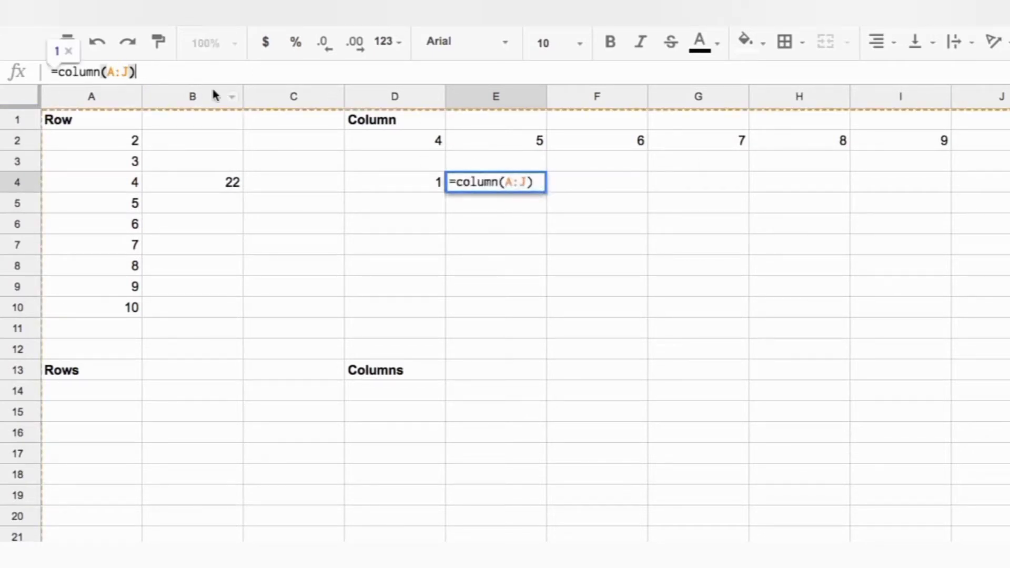
{"action": "key", "text": "ctrl+shift+Return"}
{"action": "key", "text": "Return"}
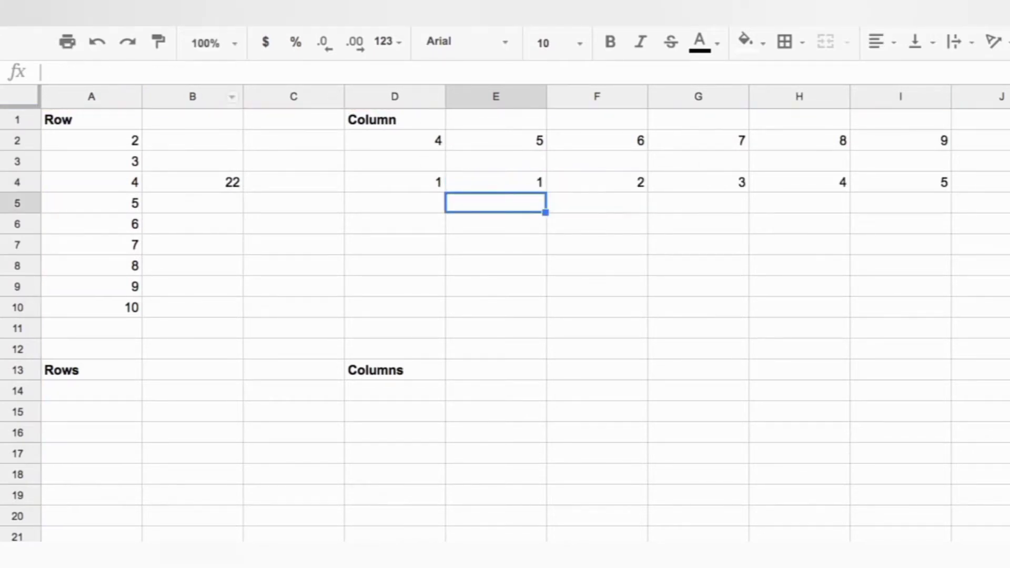
{"action": "left_click", "coordinate": [525, 184]}
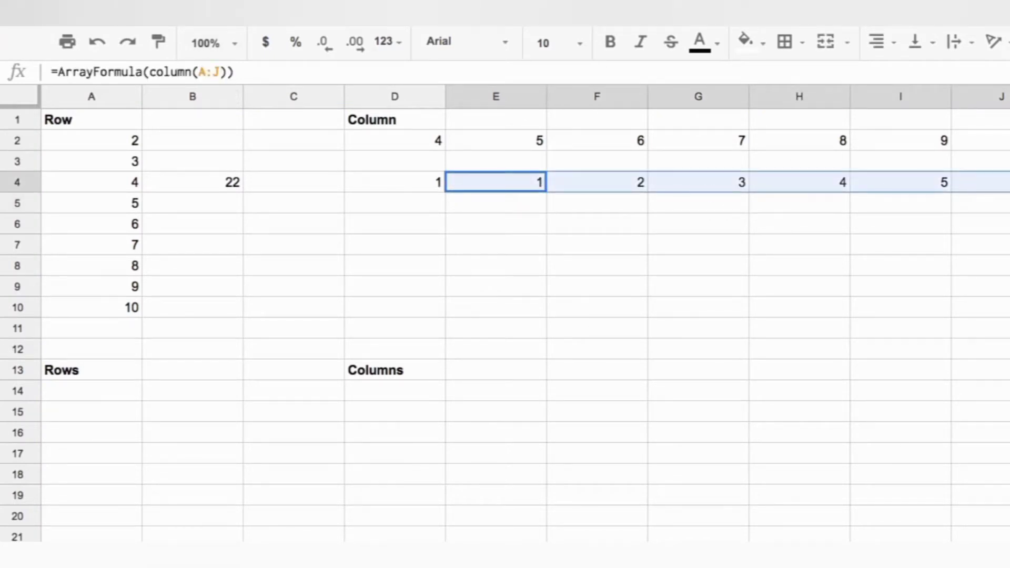
{"action": "double_click", "coordinate": [487, 178]}
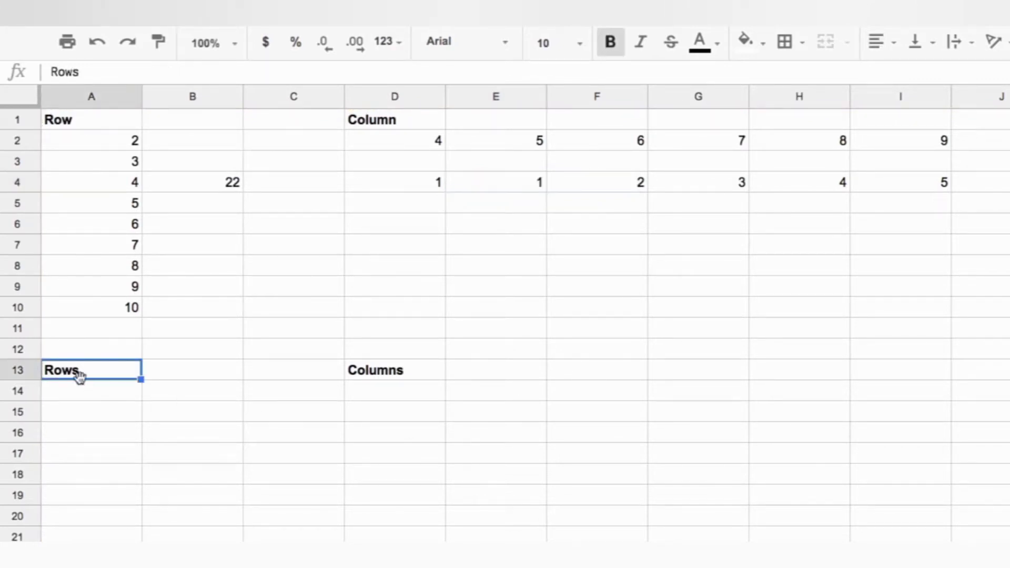
- Try =rows() without an argument in cell A14, inspect the cell's note, and clear the cell
{"action": "key", "text": "Down"}
{"action": "type", "text": "=rows()"}
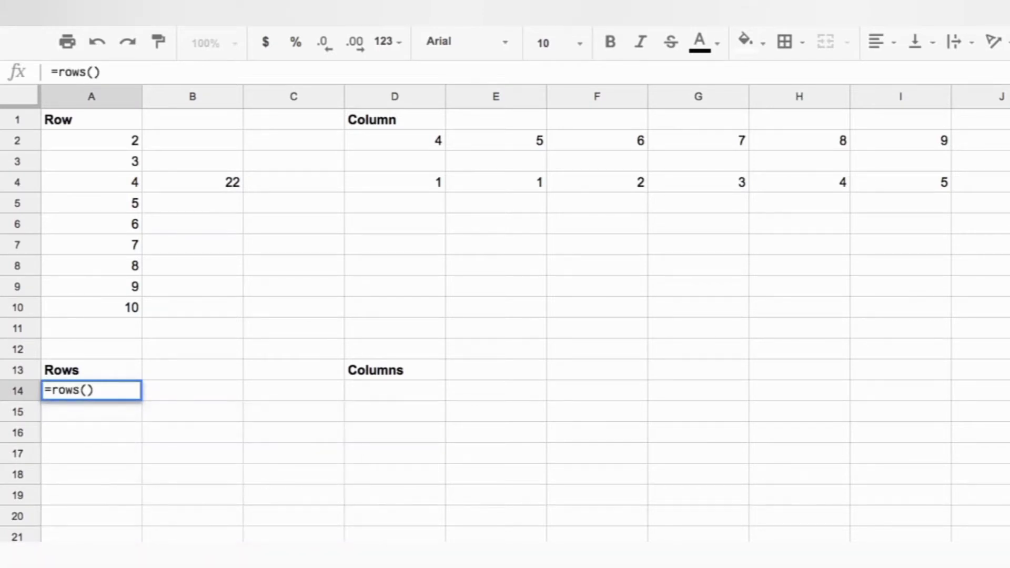
{"action": "key", "text": "Return"}
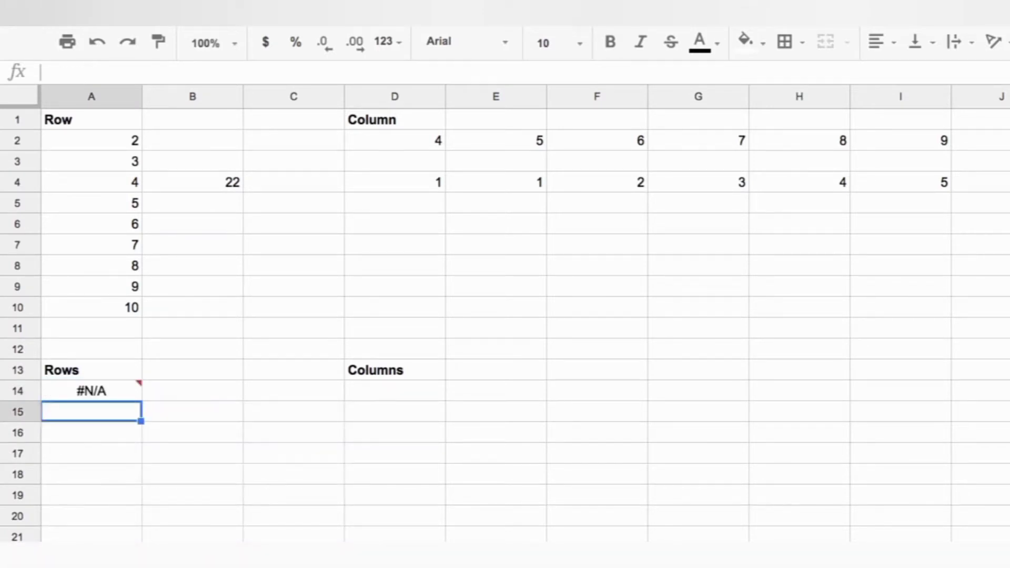
{"action": "left_click", "coordinate": [110, 388]}
{"action": "mouse_move", "coordinate": [126, 399]}
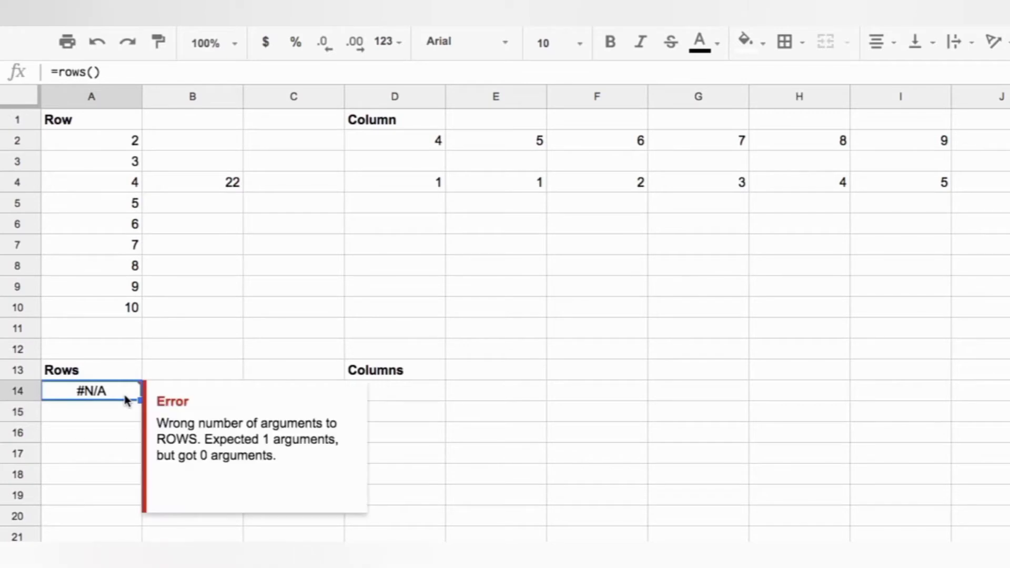
{"action": "key", "text": "Delete"}
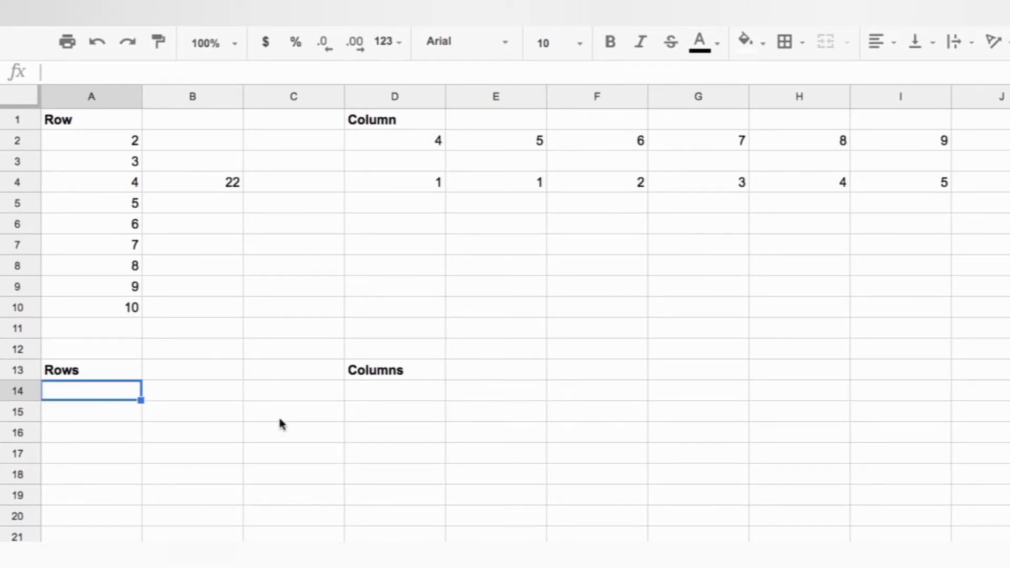
- Enter =rows(A2) in cell A14 to count the rows of a single-cell reference
{"action": "type", "text": "=rows("}
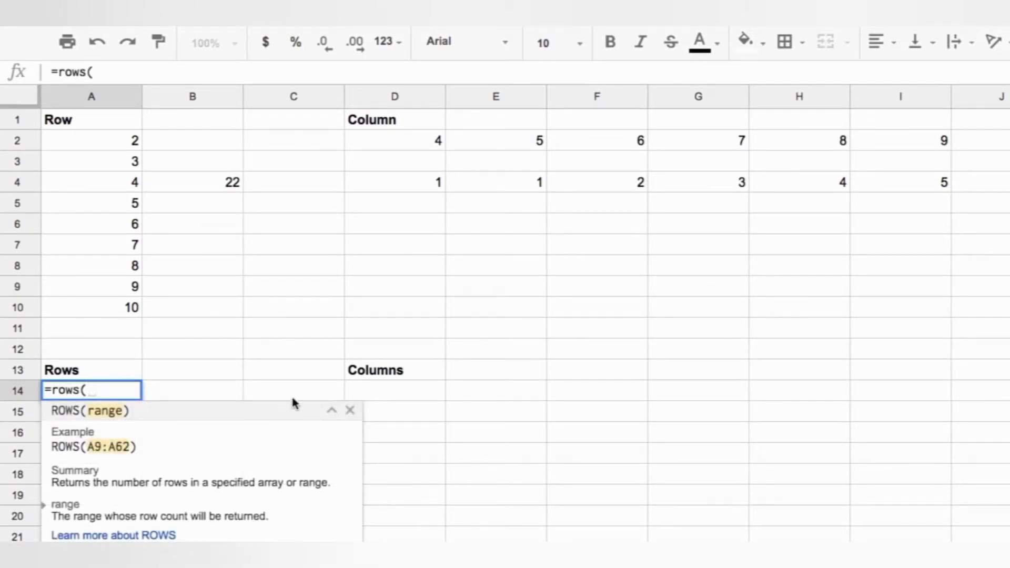
{"action": "left_click", "coordinate": [119, 141]}
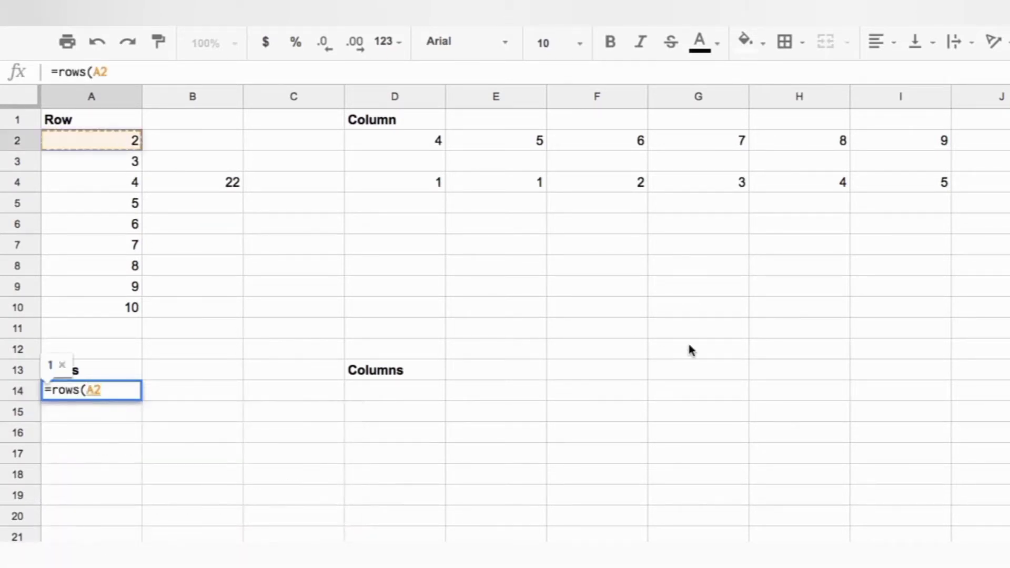
{"action": "type", "text": ")"}
{"action": "key", "text": "Return"}
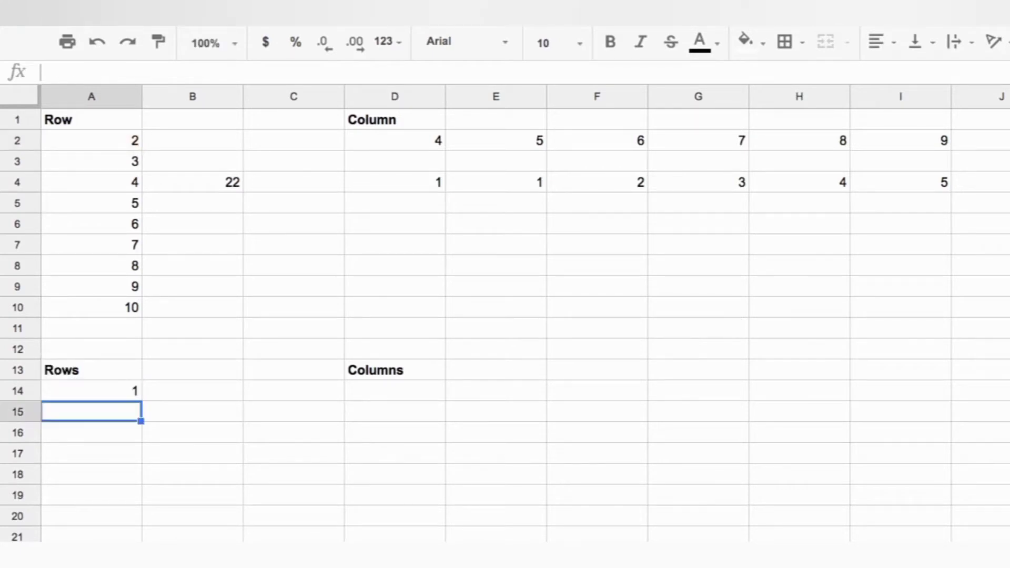
{"action": "left_click", "coordinate": [106, 398]}
- Enter =rows(A1:A6) in cell A15 and check which range the formula references
{"action": "left_click", "coordinate": [110, 415]}
{"action": "type", "text": "=rows("}
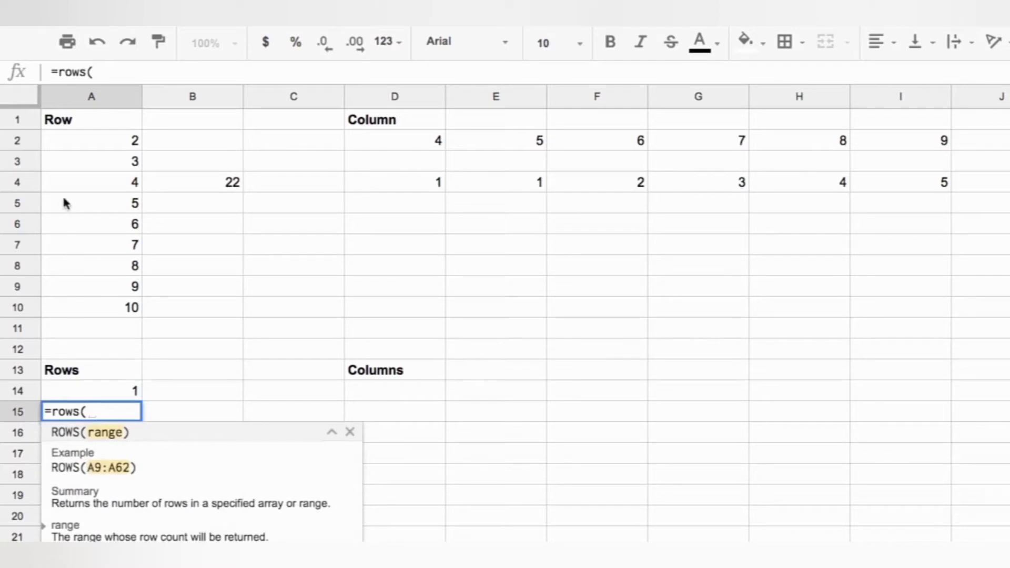
{"action": "left_click_drag", "start_coordinate": [86, 120], "coordinate": [94, 230]}
{"action": "key", "text": "Return"}
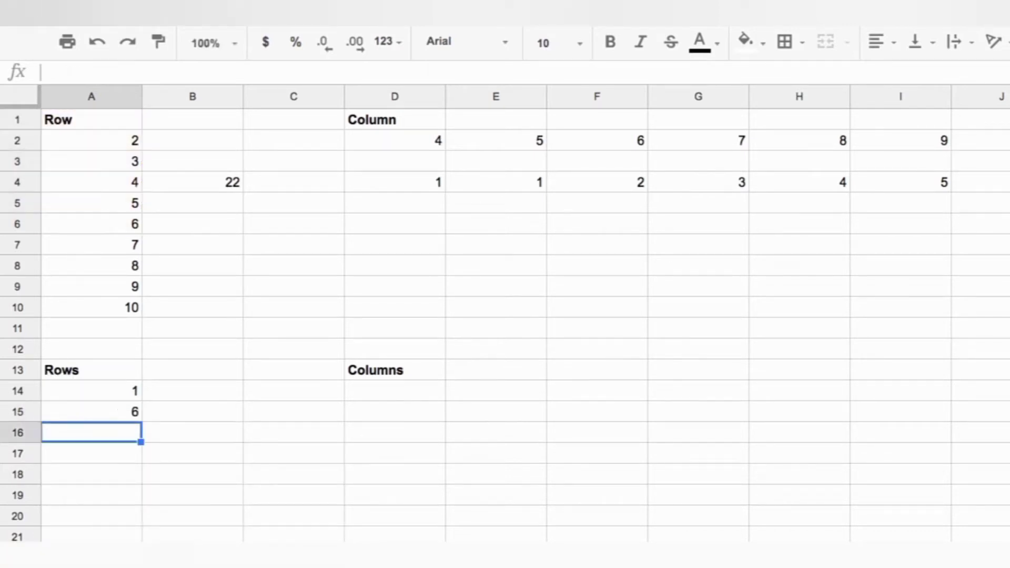
{"action": "double_click", "coordinate": [83, 416]}
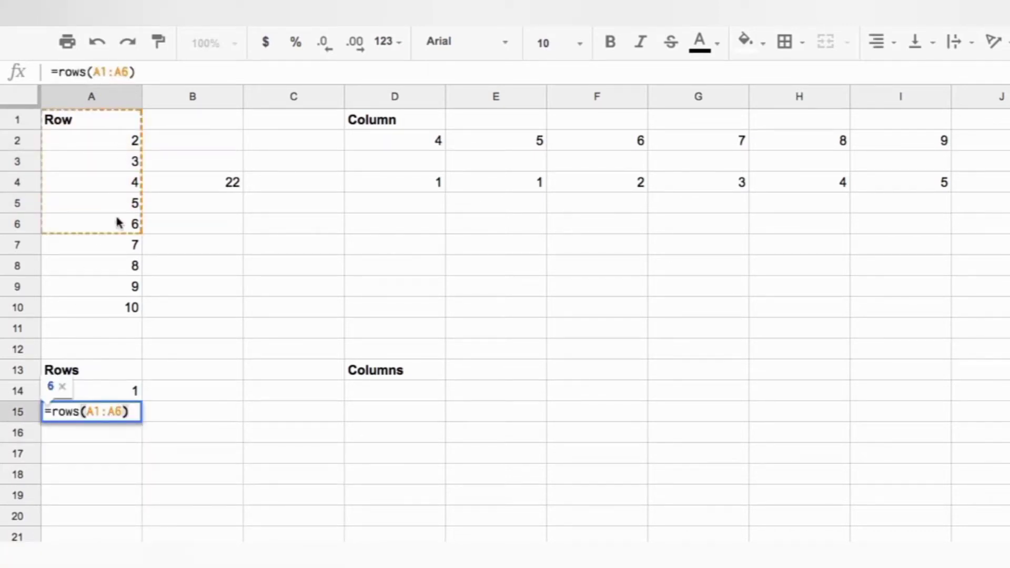
- Enter =rows(1:25) in cell A16 to count entire rows, and check which range the formula references
{"action": "left_click", "coordinate": [88, 434]}
{"action": "type", "text": "=rows"}
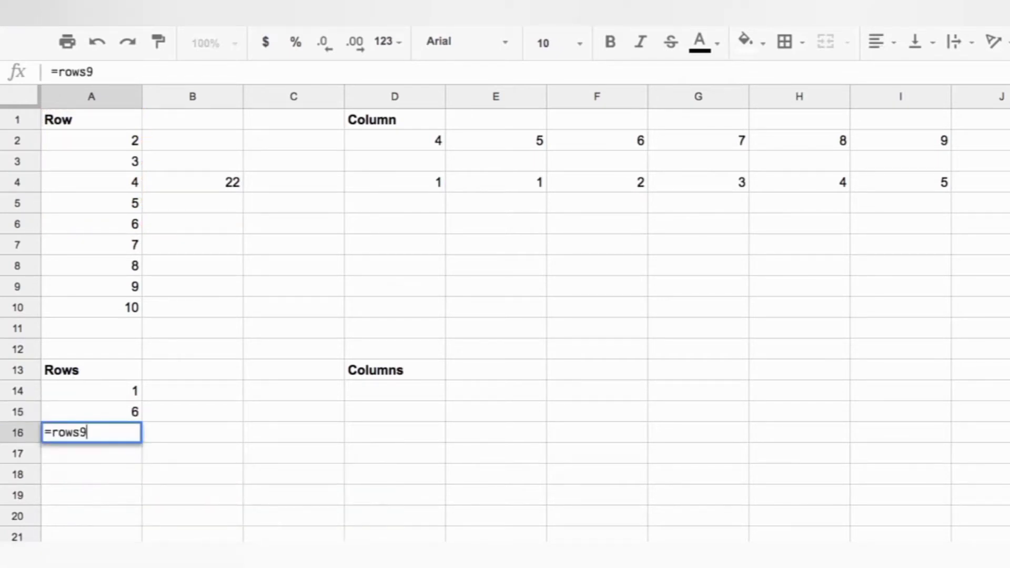
{"action": "type", "text": "("}
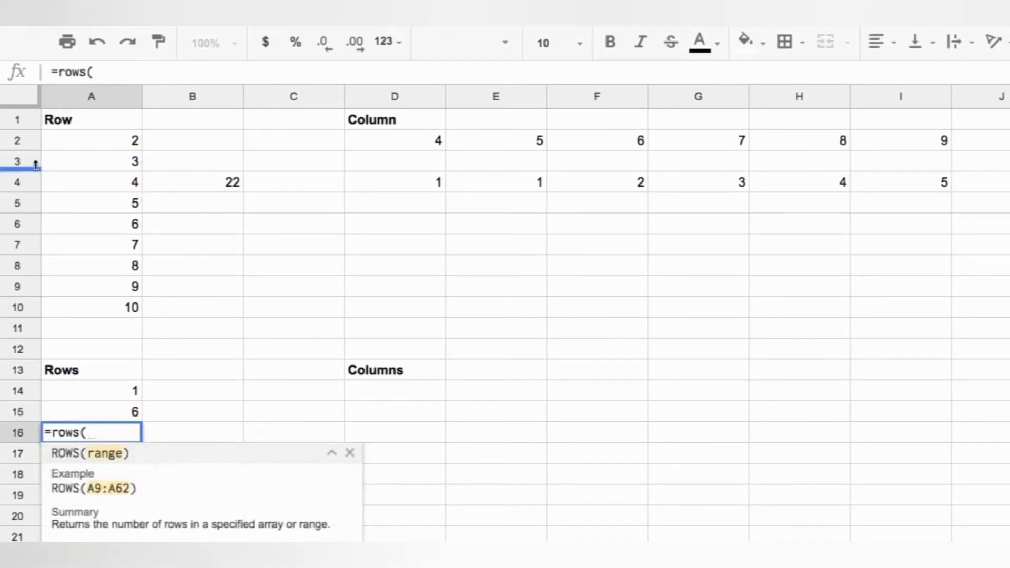
{"action": "left_click_drag", "start_coordinate": [17, 122], "coordinate": [17, 565]}
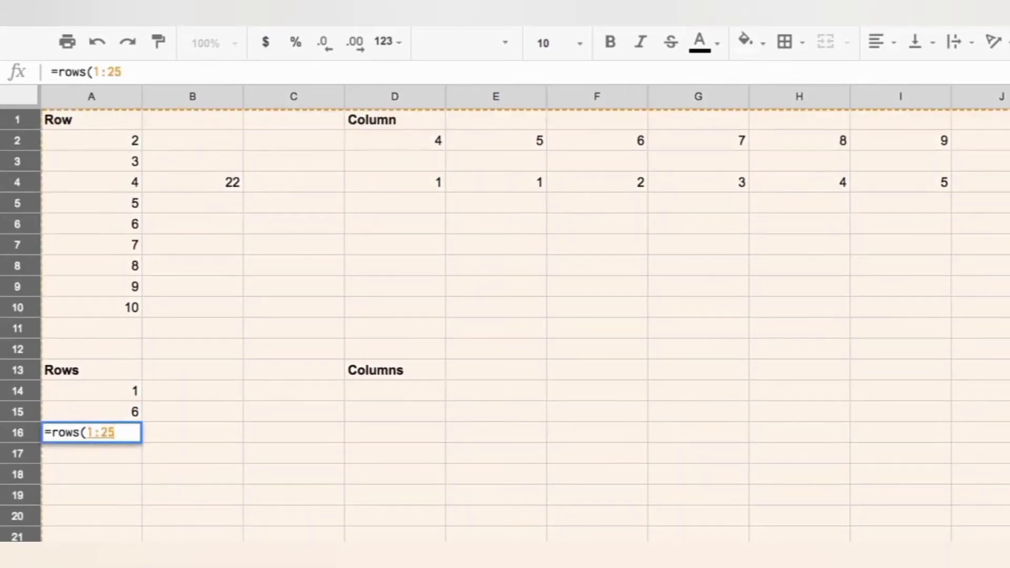
{"action": "type", "text": ")"}
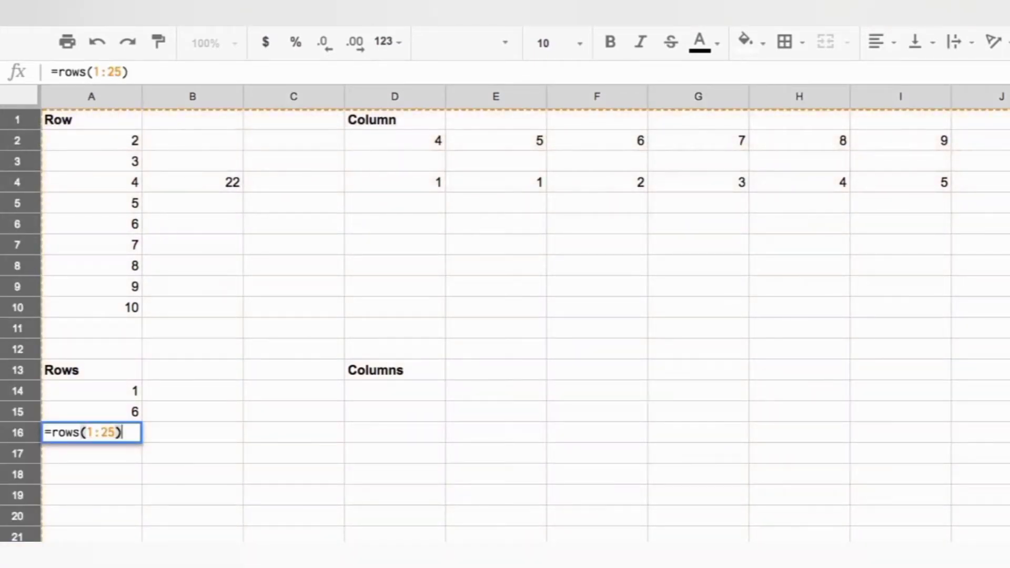
{"action": "key", "text": "Return"}
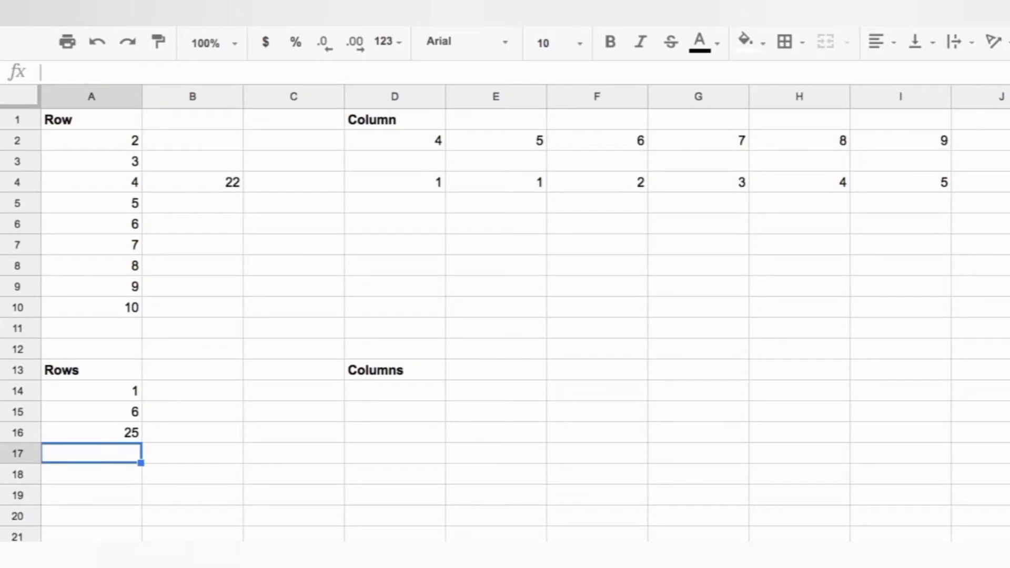
{"action": "left_click", "coordinate": [117, 442]}
{"action": "double_click", "coordinate": [117, 441]}
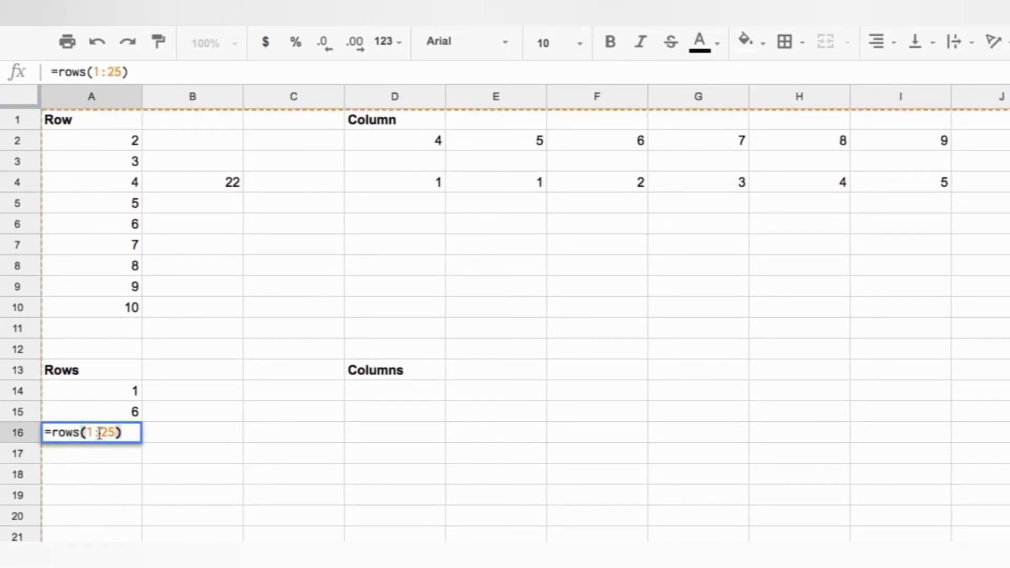
{"action": "key", "text": "Escape"}
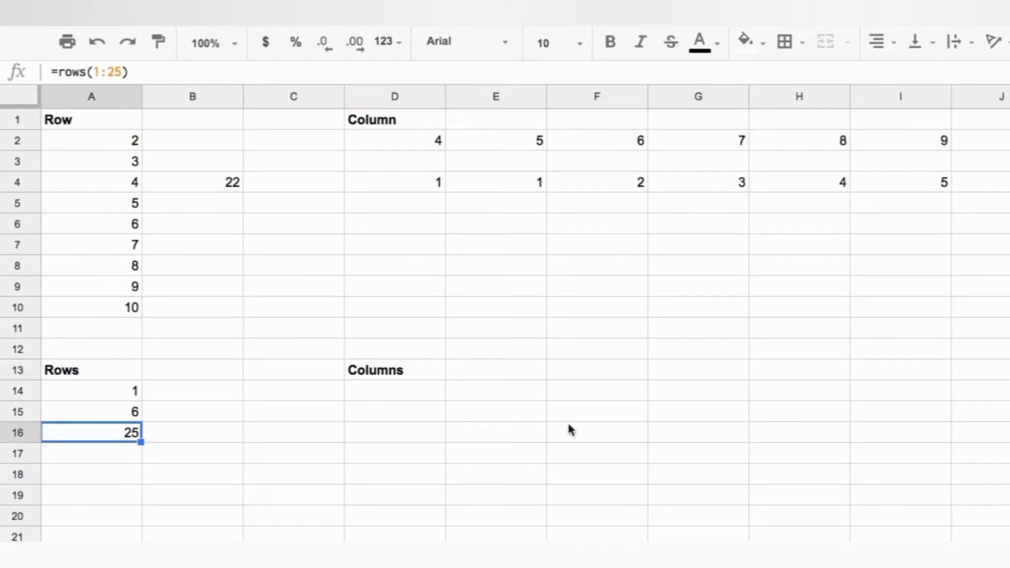
- Enter a COLUMNS formula in cell D14 that counts the columns of the single cell A1
{"action": "left_click", "coordinate": [420, 391]}
{"action": "type", "text": "=co"}
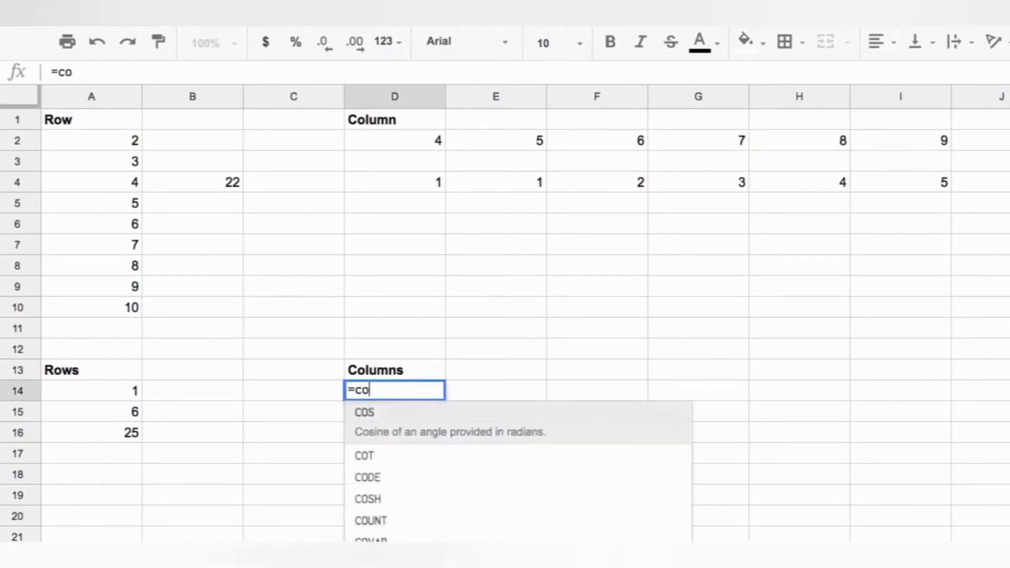
{"action": "type", "text": "lumns("}
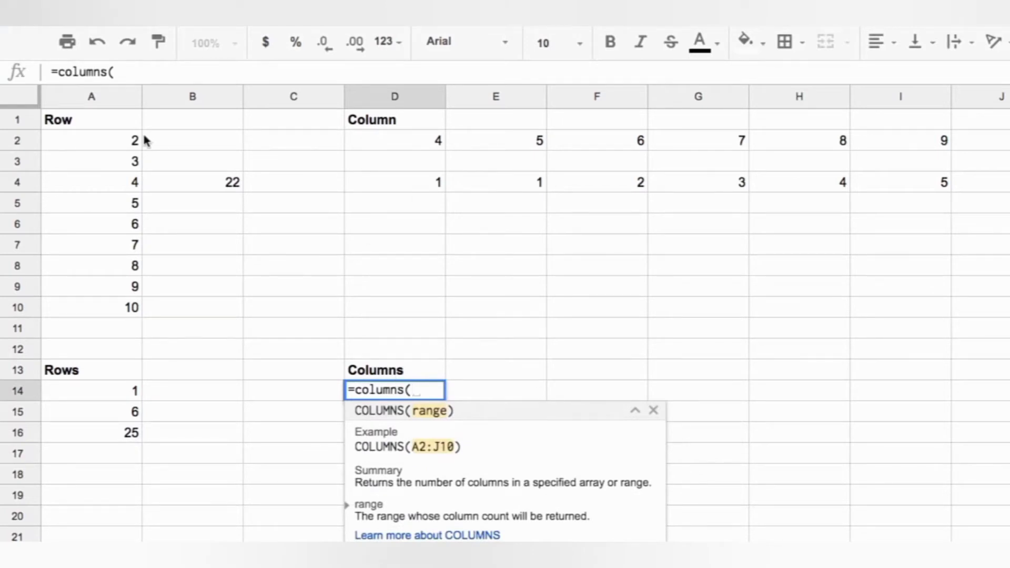
{"action": "left_click", "coordinate": [93, 122]}
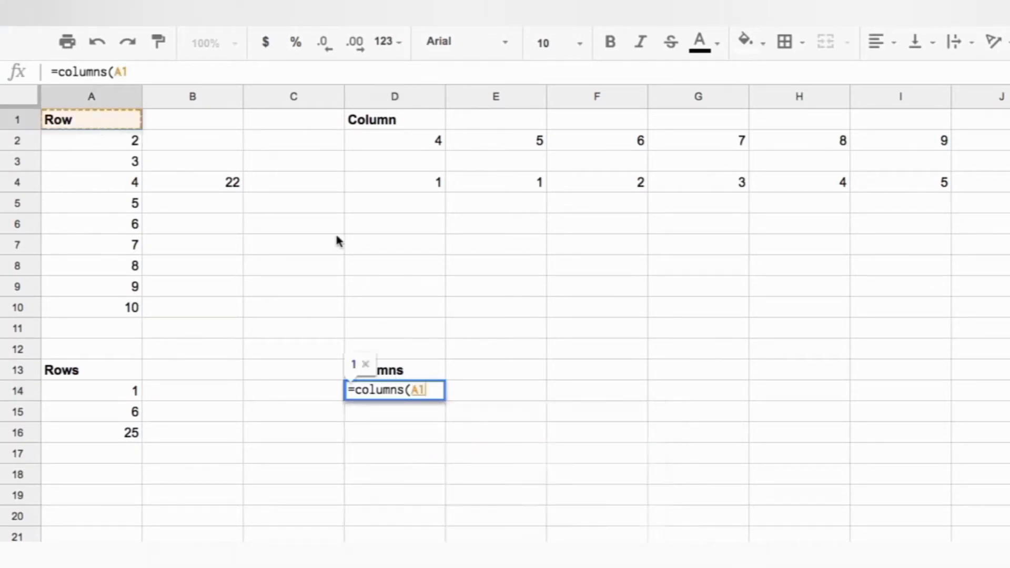
{"action": "key", "text": "Return"}
- Enter a COLUMNS formula in cell D15 that counts the entire columns A through E
{"action": "type", "text": "=columns("}
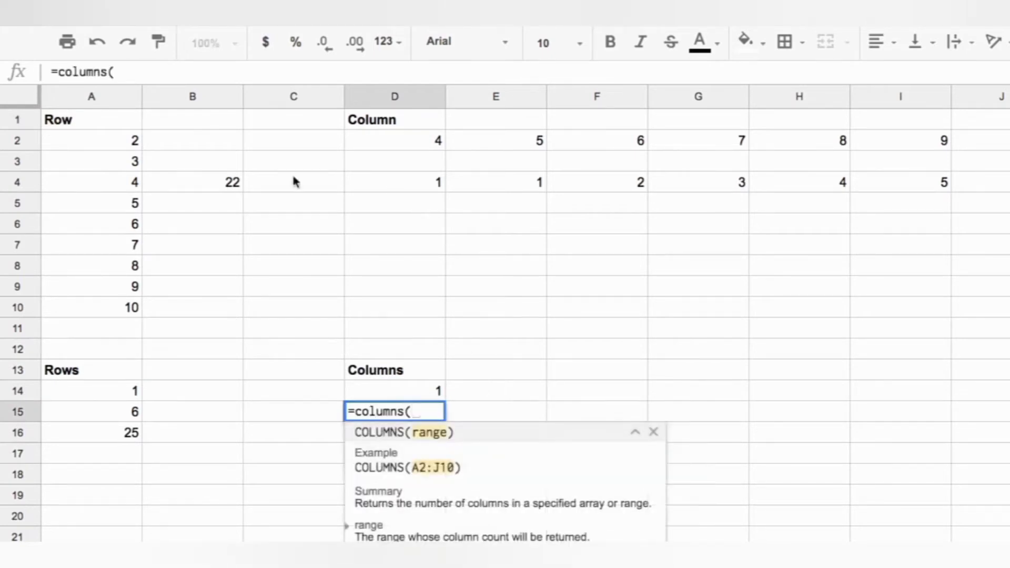
{"action": "left_click_drag", "start_coordinate": [97, 97], "coordinate": [501, 113]}
{"action": "key", "text": "Return"}
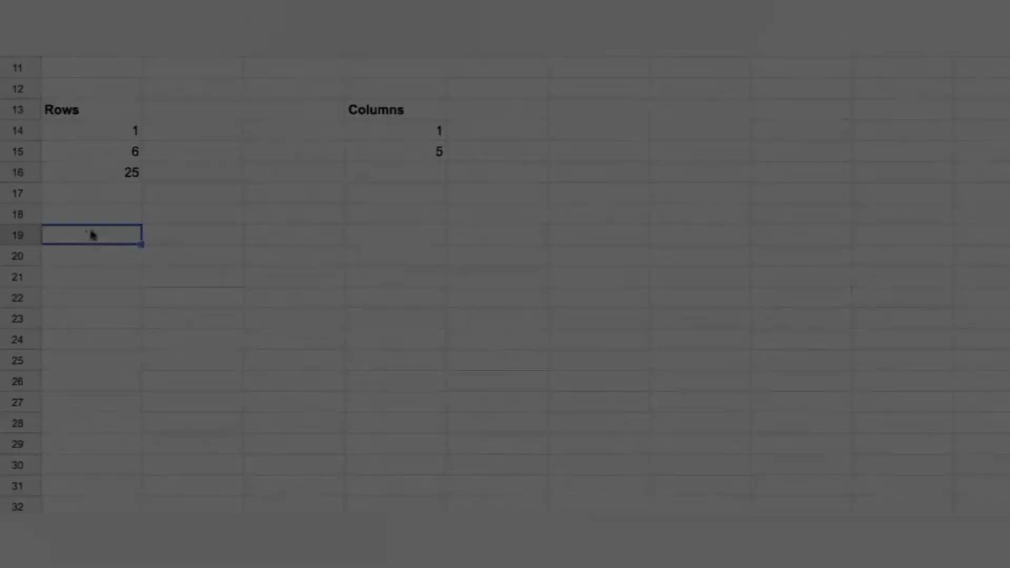
- Add the bold heading "Vector Creation" in cell A19
{"action": "type", "text": "Vector Creation"}
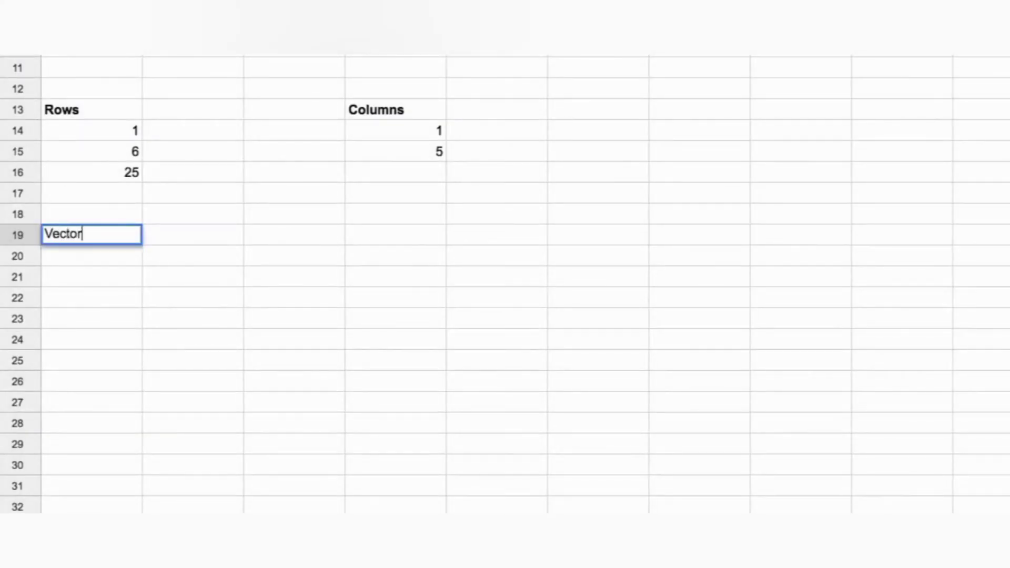
{"action": "key", "text": "Return"}
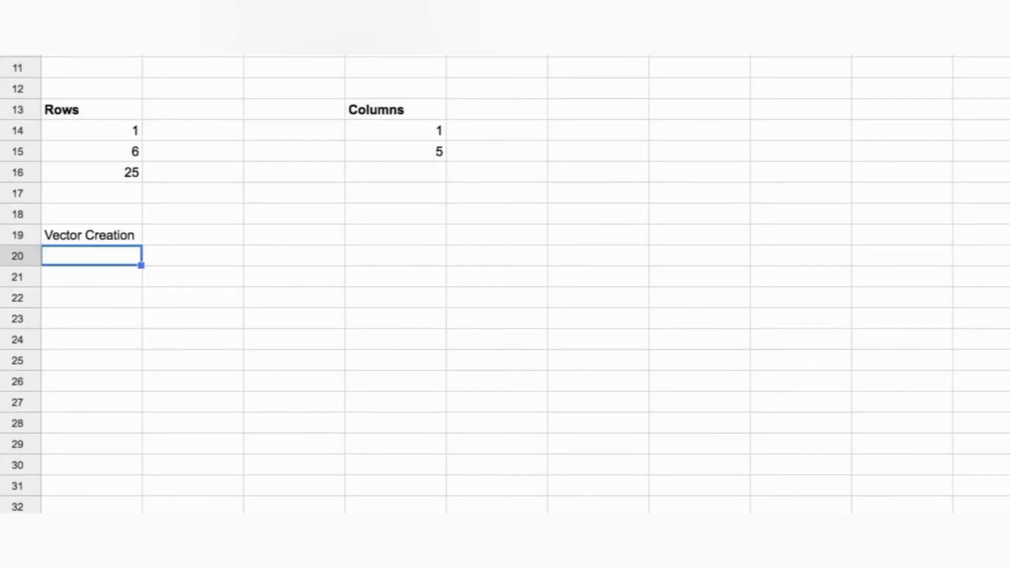
{"action": "left_click", "coordinate": [91, 234]}
{"action": "key", "text": "ctrl+b"}
{"action": "key", "text": "Down"}
{"action": "key", "text": "Down"}
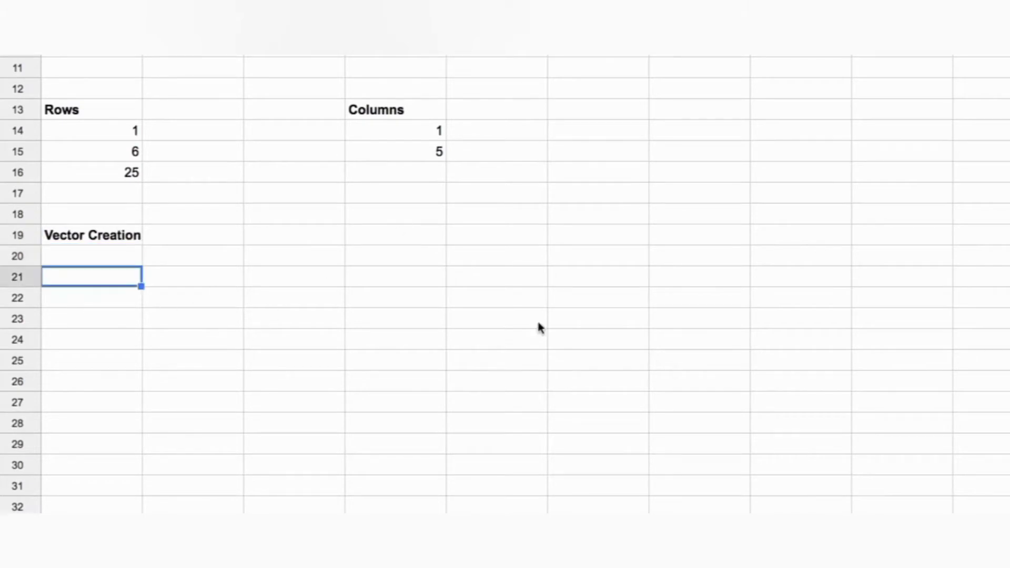
- Enter 5 in cell A20 and list the numbers 1 to 5 manually down A22:A26
{"action": "type", "text": "1"}
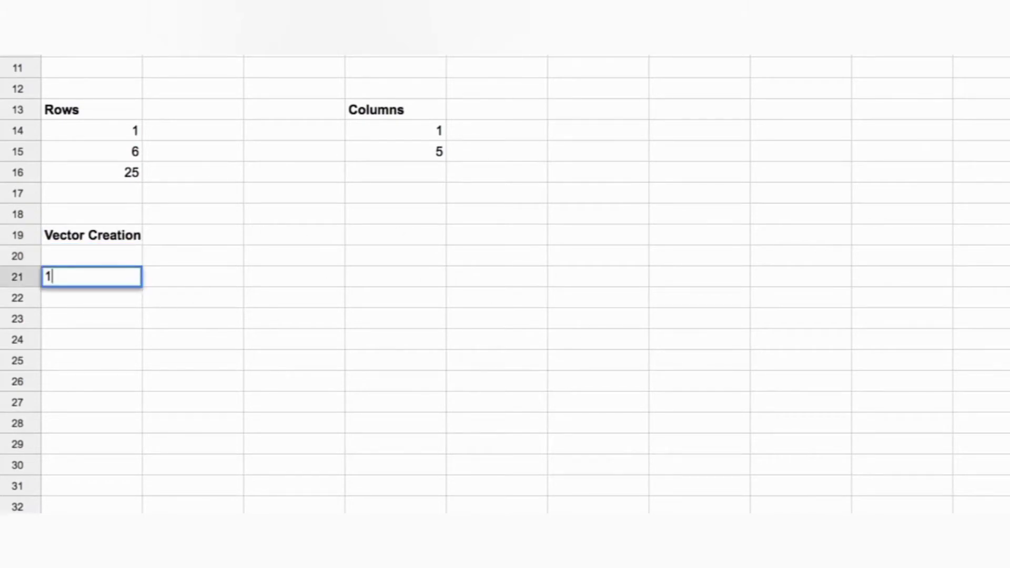
{"action": "key", "text": "Return"}
{"action": "type", "text": "2"}
{"action": "key", "text": "Return"}
{"action": "type", "text": "3"}
{"action": "key", "text": "Return"}
{"action": "type", "text": "4 5"}
{"action": "key", "text": "Return"}
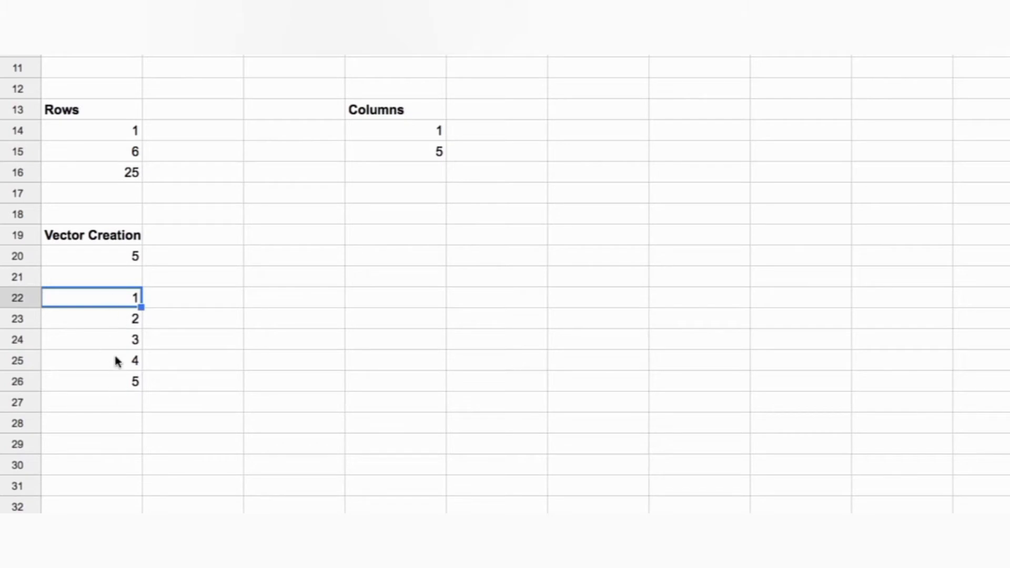
- Clear the manually entered number list from cells A22:A27
{"action": "left_click", "coordinate": [108, 361]}
{"action": "left_click", "coordinate": [106, 320]}
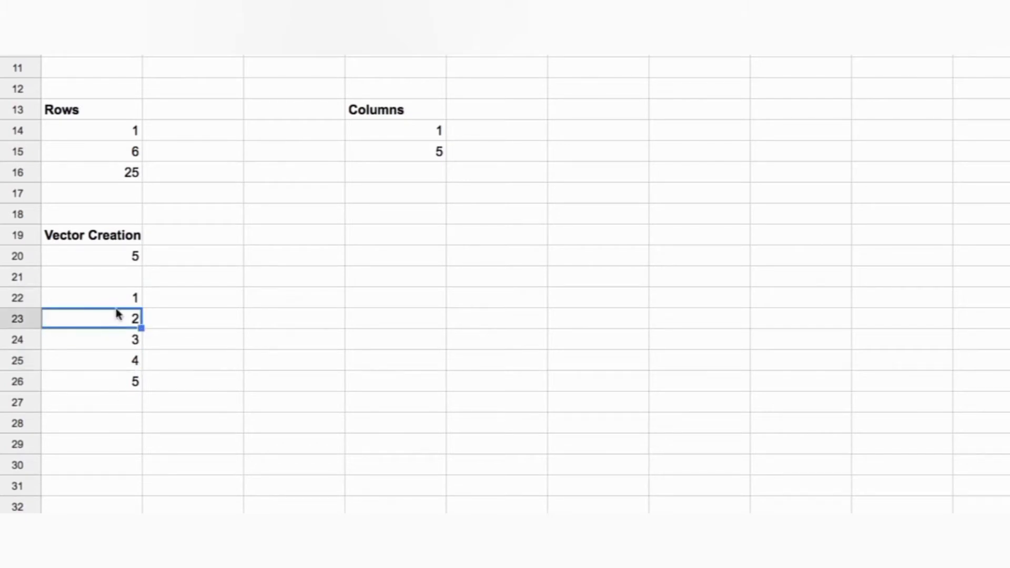
{"action": "left_click_drag", "start_coordinate": [124, 302], "coordinate": [126, 404]}
{"action": "key", "text": "Delete"}
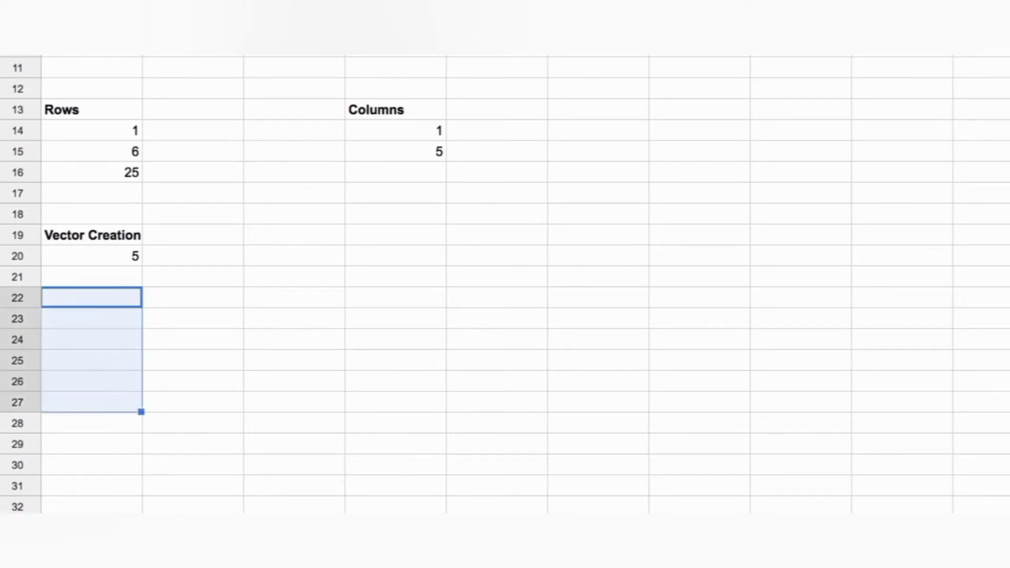
- Enter ="1:"&A20 in cell A22 to build a row-range text string from the value in A20
{"action": "left_click", "coordinate": [199, 296]}
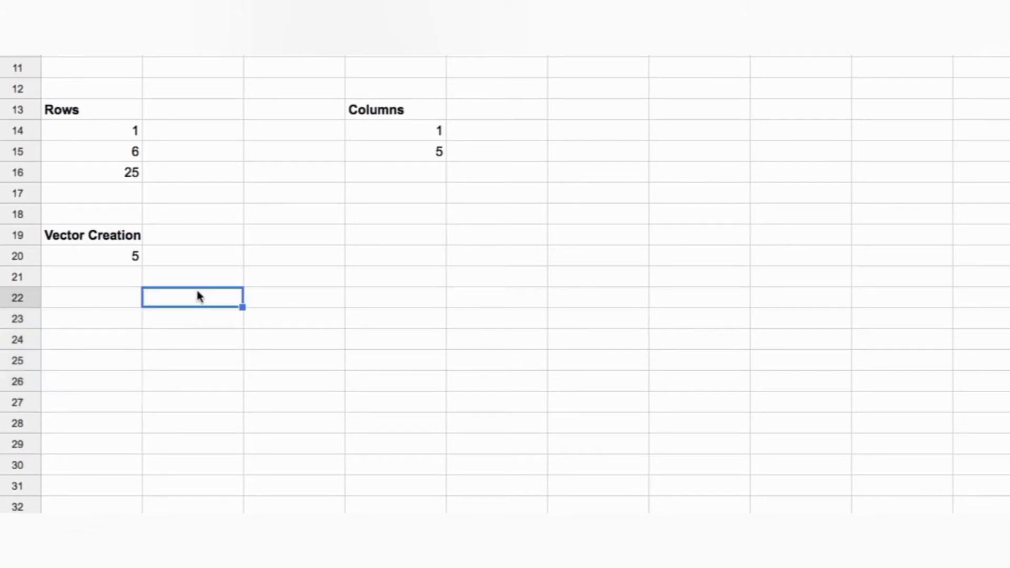
{"action": "left_click", "coordinate": [112, 296]}
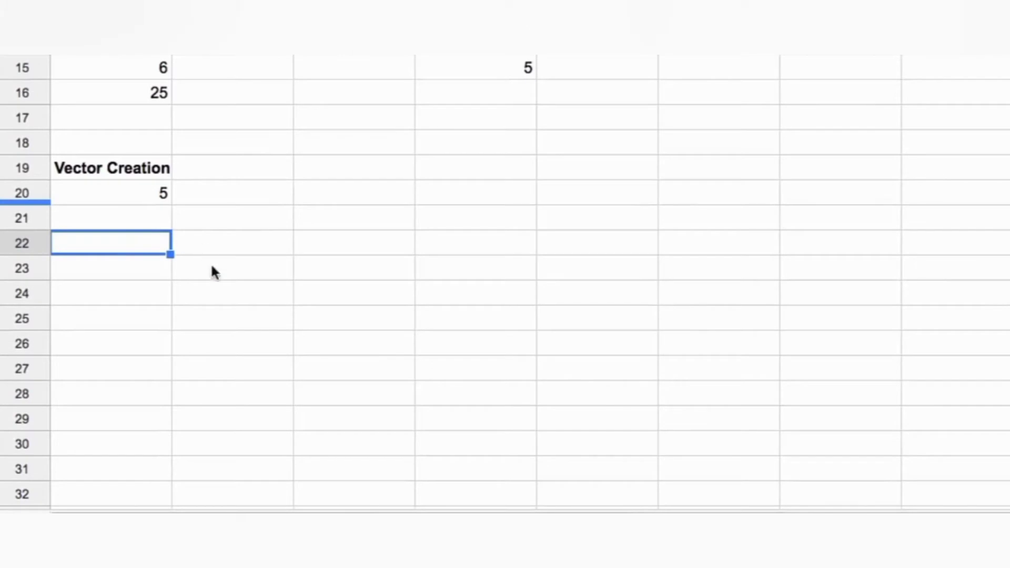
{"action": "type", "text": "=\""}
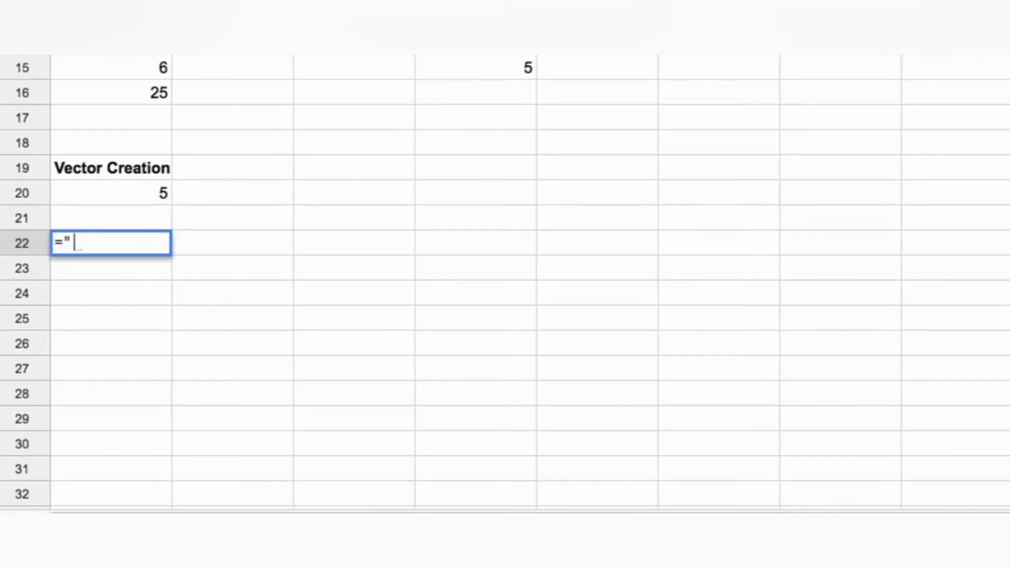
{"action": "type", "text": "1:\""}
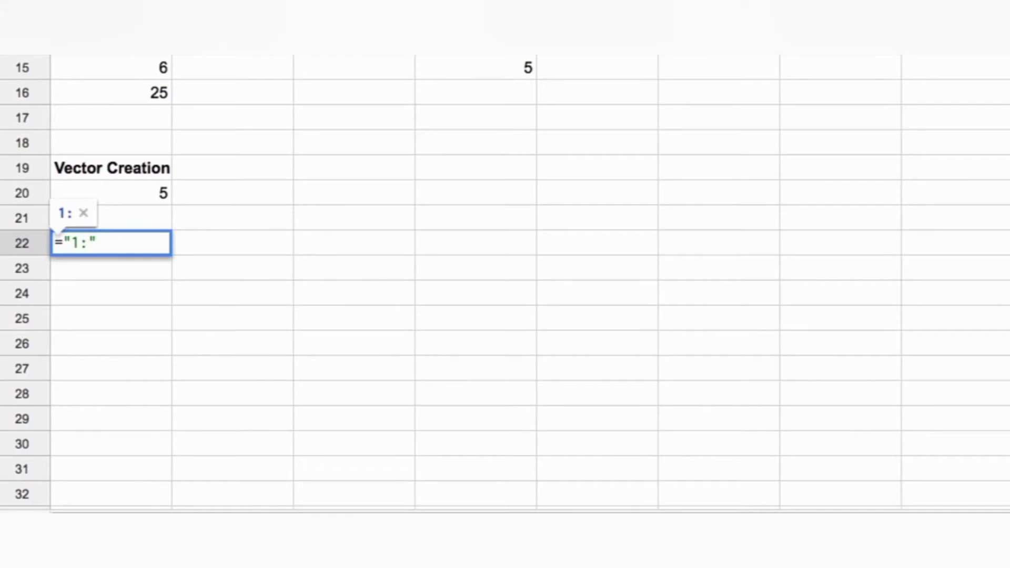
{"action": "type", "text": "&"}
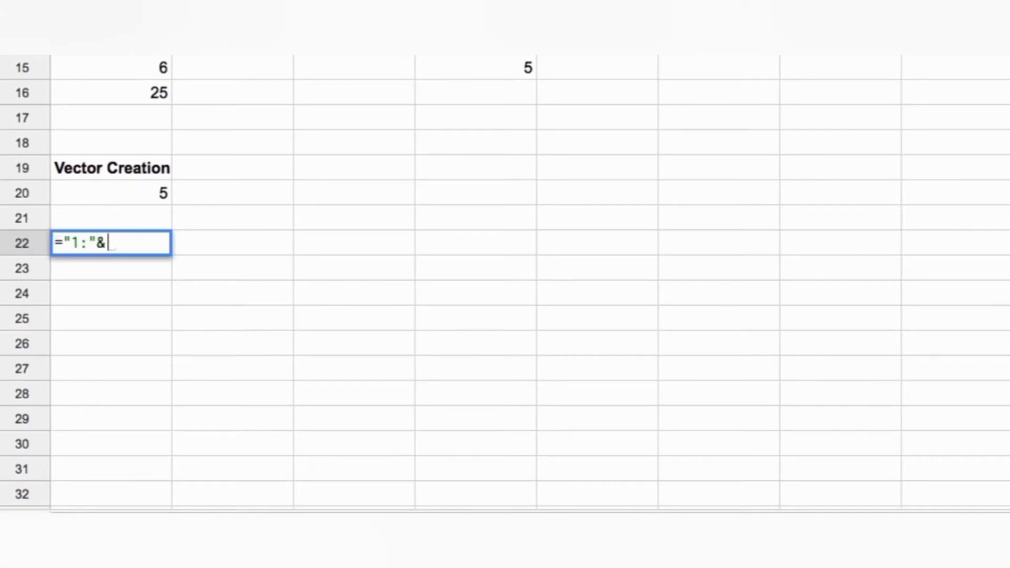
{"action": "type", "text": "A20"}
{"action": "key", "text": "Return"}
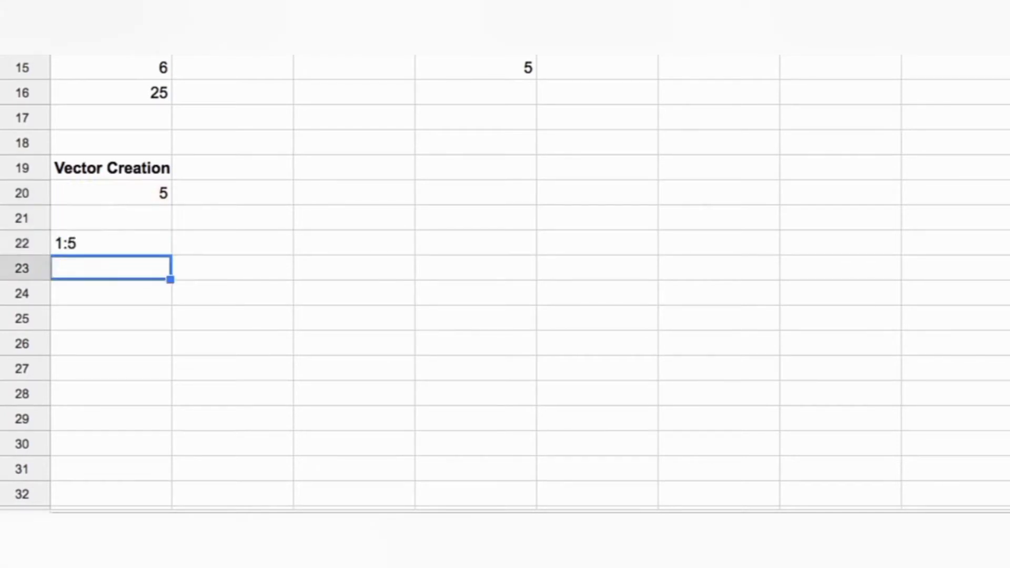
{"action": "left_click", "coordinate": [110, 243]}
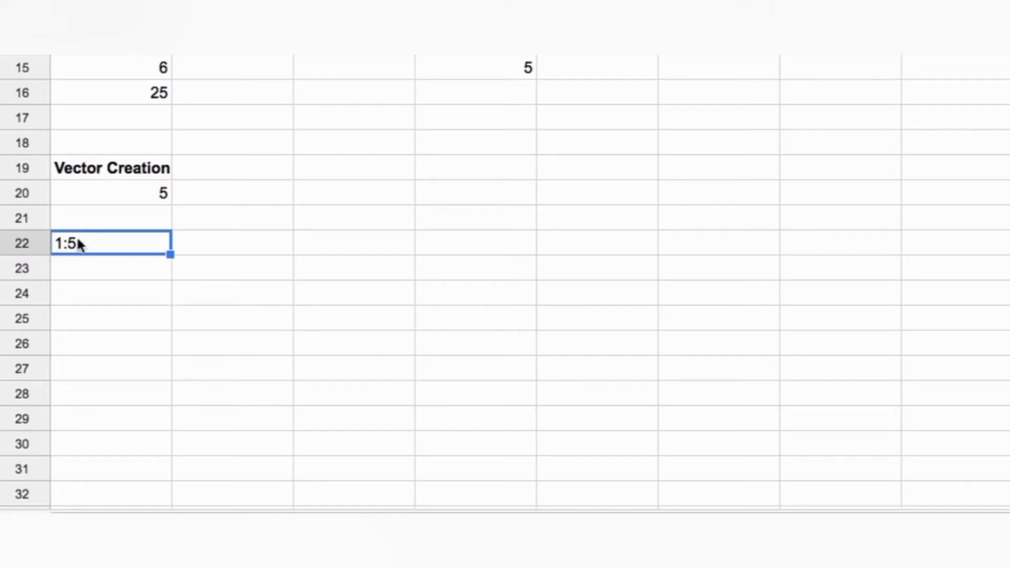
- Set the vector length in cell A20 to 10
{"action": "left_click", "coordinate": [121, 197]}
{"action": "type", "text": "10"}
{"action": "key", "text": "Return"}
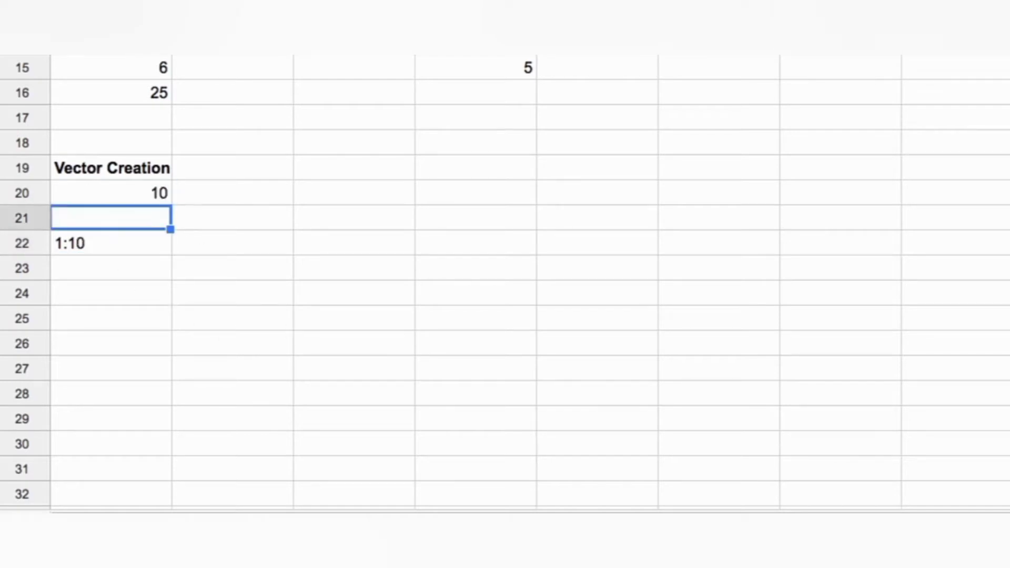
{"action": "left_click", "coordinate": [111, 192]}
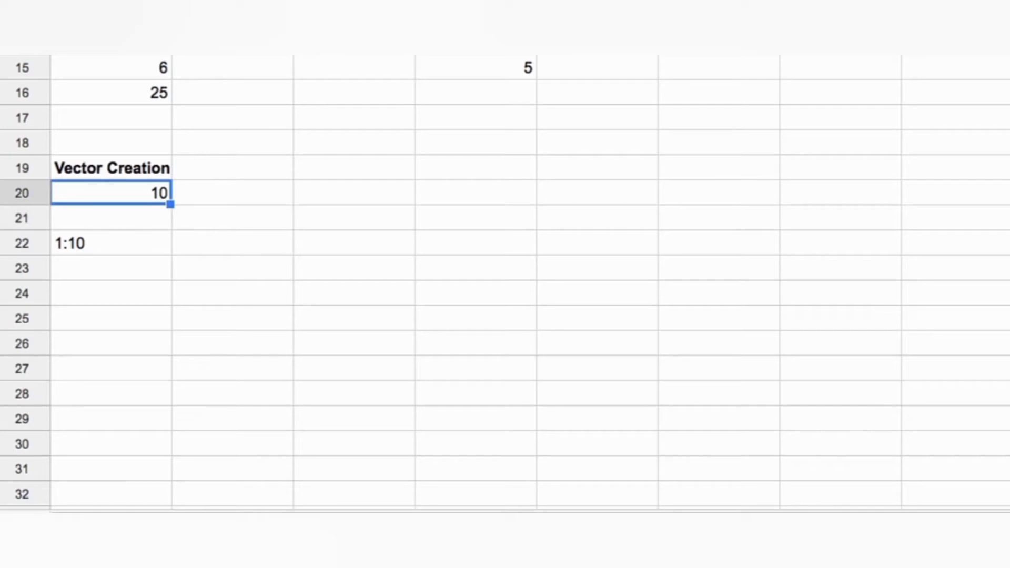
- Enter =indirect("1:"&A20) in cell A24 to return the referenced rows, removing the misplaced A20 before the equals sign
{"action": "left_click", "coordinate": [110, 293]}
{"action": "type", "text": "="}
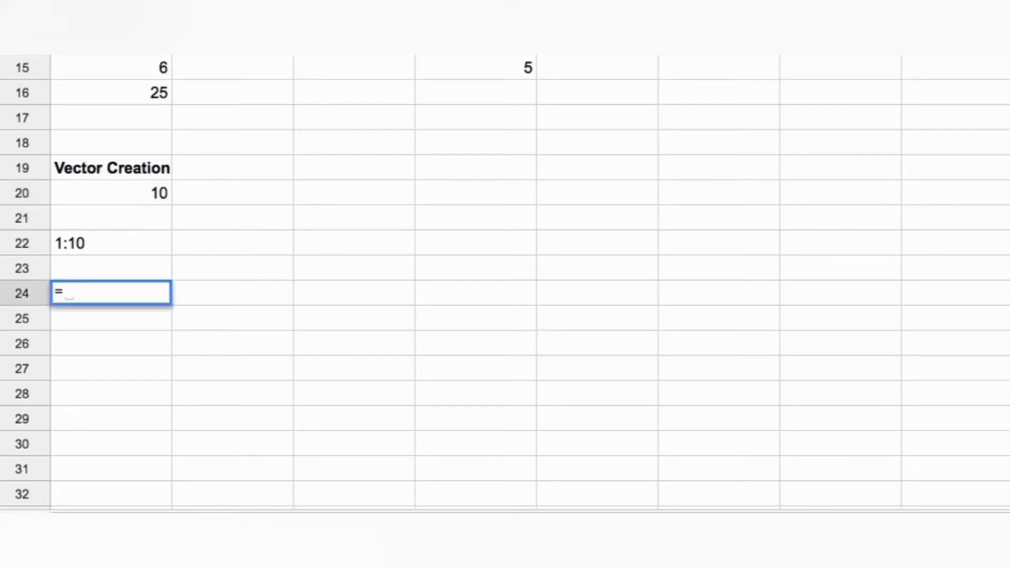
{"action": "type", "text": "indirect("}
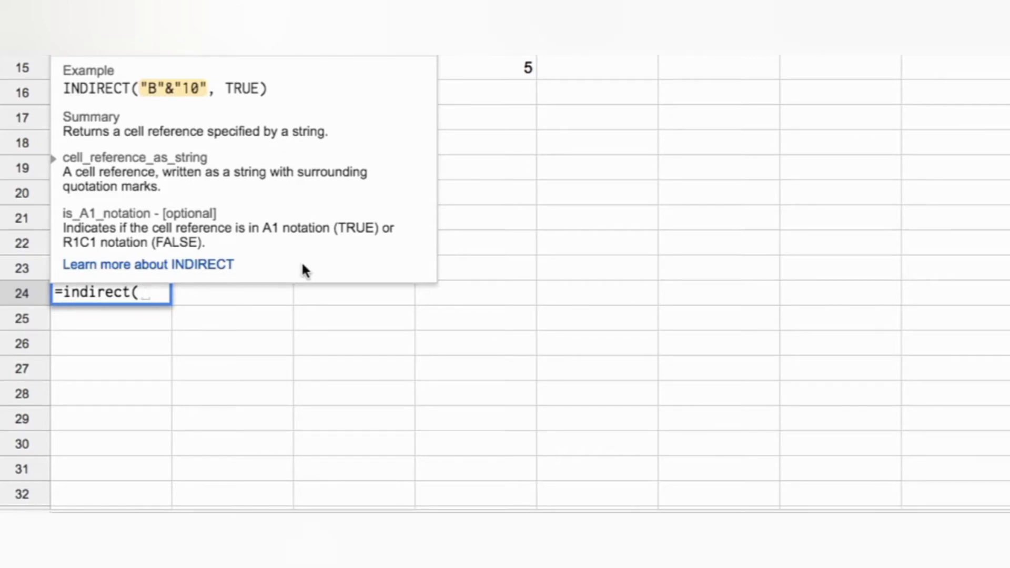
{"action": "type", "text": "\"1:\"&"}
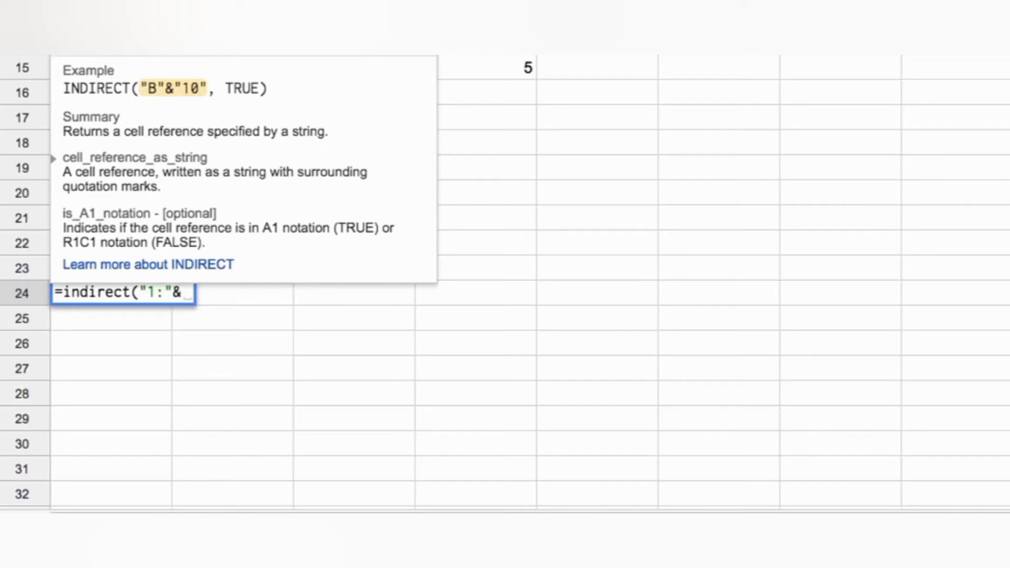
{"action": "left_click", "coordinate": [97, 182]}
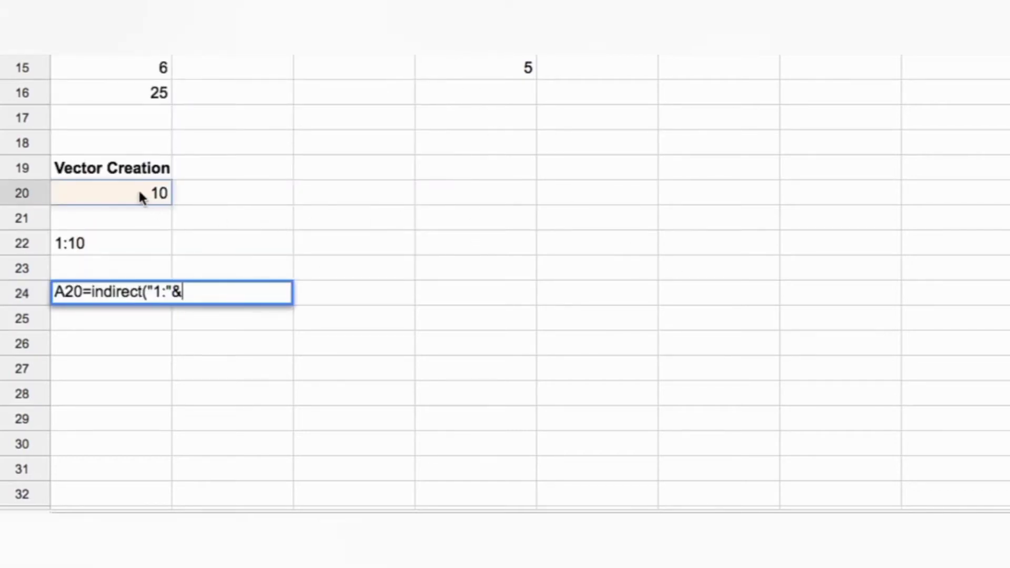
{"action": "left_click_drag", "start_coordinate": [84, 292], "coordinate": [40, 293]}
{"action": "key", "text": "BackSpace"}
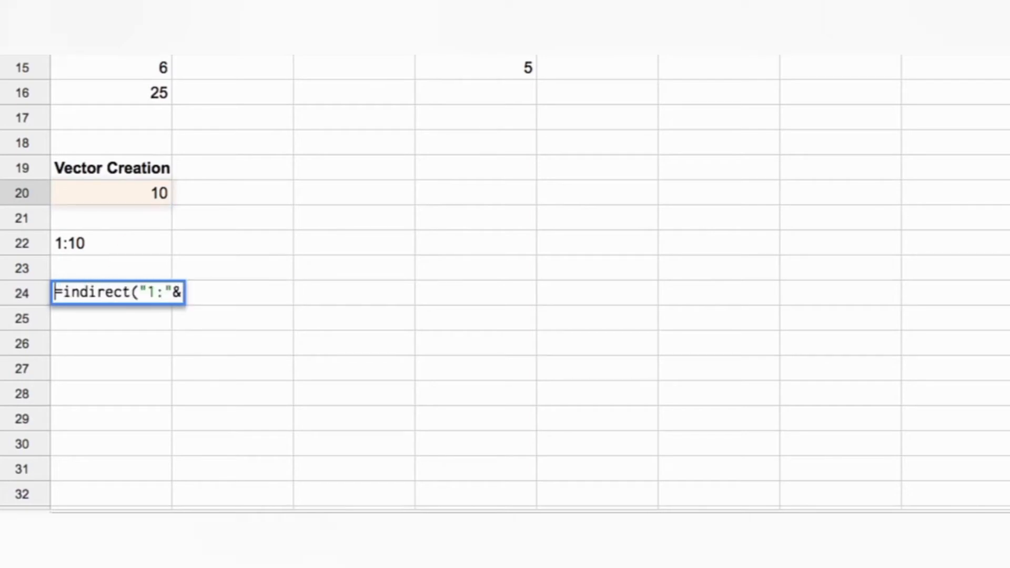
{"action": "left_click", "coordinate": [120, 195]}
{"action": "type", "text": ")"}
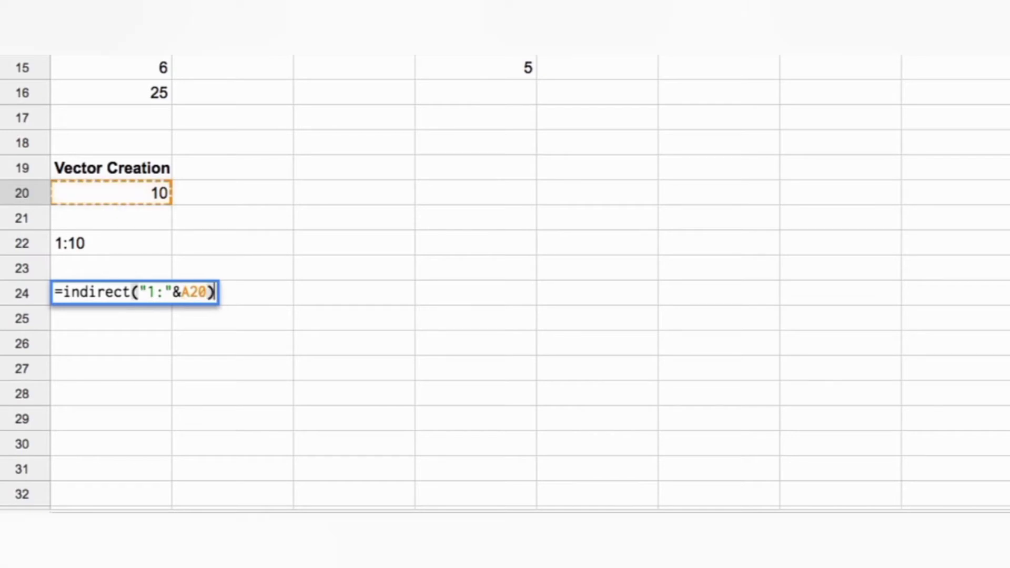
{"action": "key", "text": "ctrl+shift+Return"}
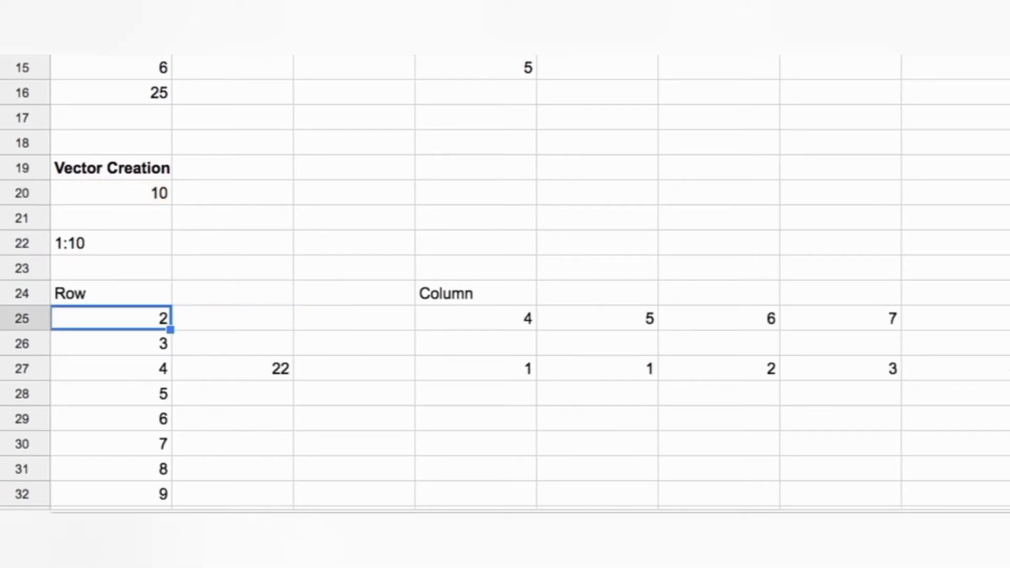
- Wrap the INDIRECT reference in cell A24 with ROW so the formula reads =ArrayFormula(row(indirect("1:"&A20)))
{"action": "scroll", "coordinate": [506, 236], "scroll_direction": "down", "scroll_amount": 5}
{"action": "left_click", "coordinate": [128, 74]}
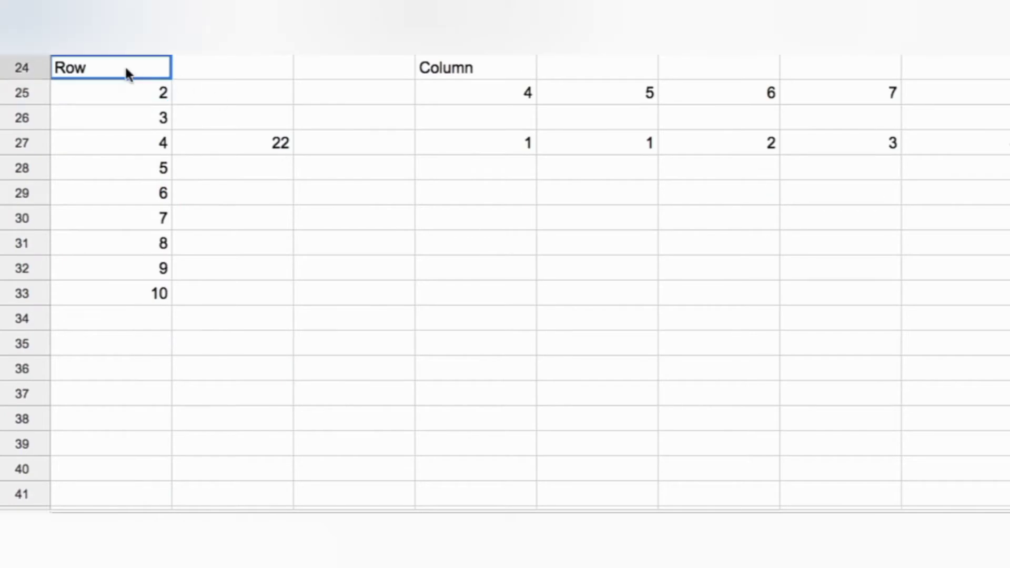
{"action": "key", "text": "ctrl+a"}
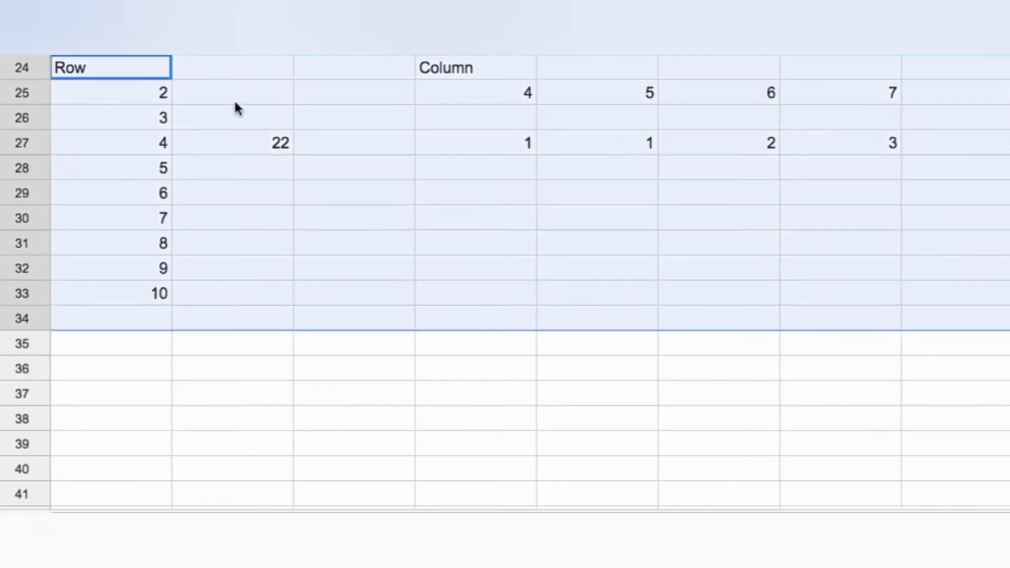
{"action": "scroll", "coordinate": [237, 105], "scroll_direction": "up", "scroll_amount": 3}
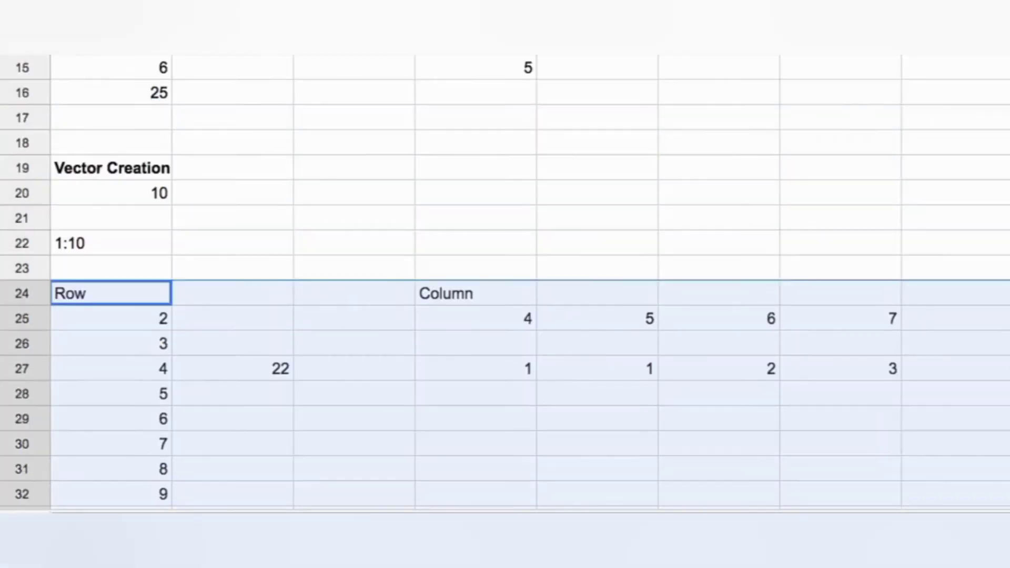
{"action": "left_click", "coordinate": [135, 298]}
{"action": "type", "text": "=ArrayFormula(indirect(\"1:\"&A20))"}
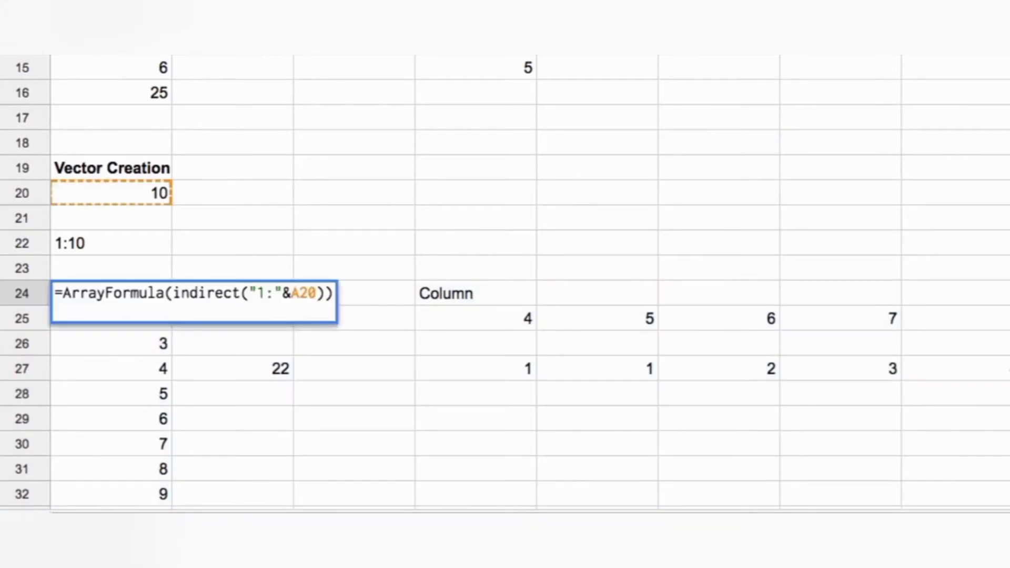
{"action": "left_click", "coordinate": [173, 293]}
{"action": "type", "text": "row("}
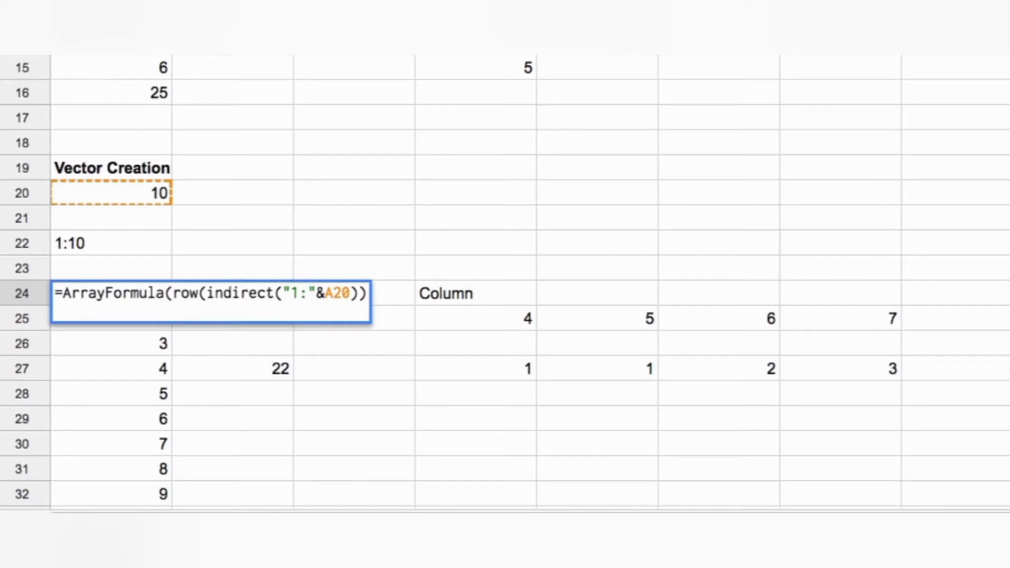
{"action": "type", "text": ")"}
{"action": "key", "text": "Return"}
{"action": "scroll", "coordinate": [526, 284], "scroll_direction": "down", "scroll_amount": 6}
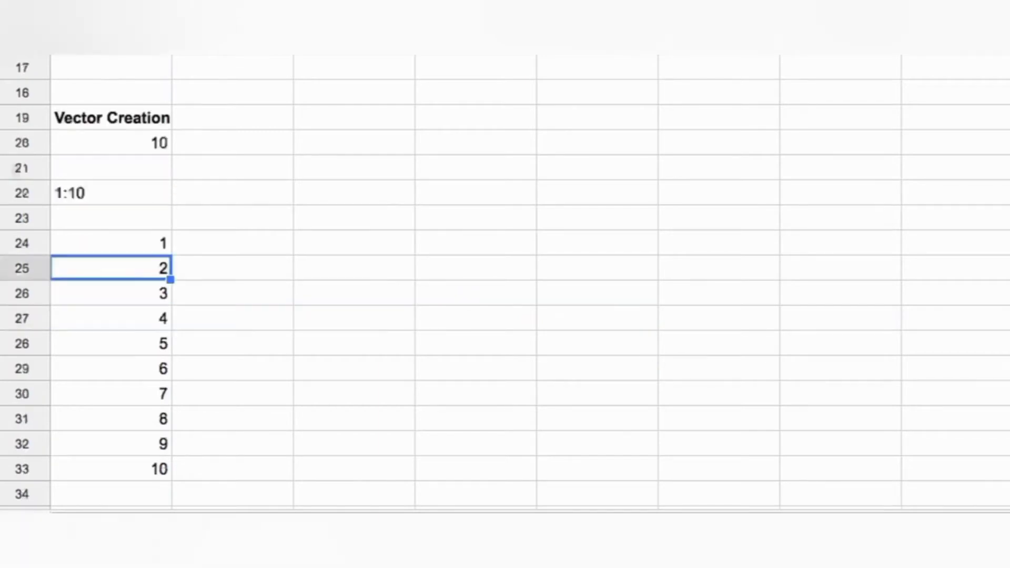
{"action": "scroll", "coordinate": [526, 284], "scroll_direction": "up", "scroll_amount": 2}
{"action": "key", "text": "Up"}
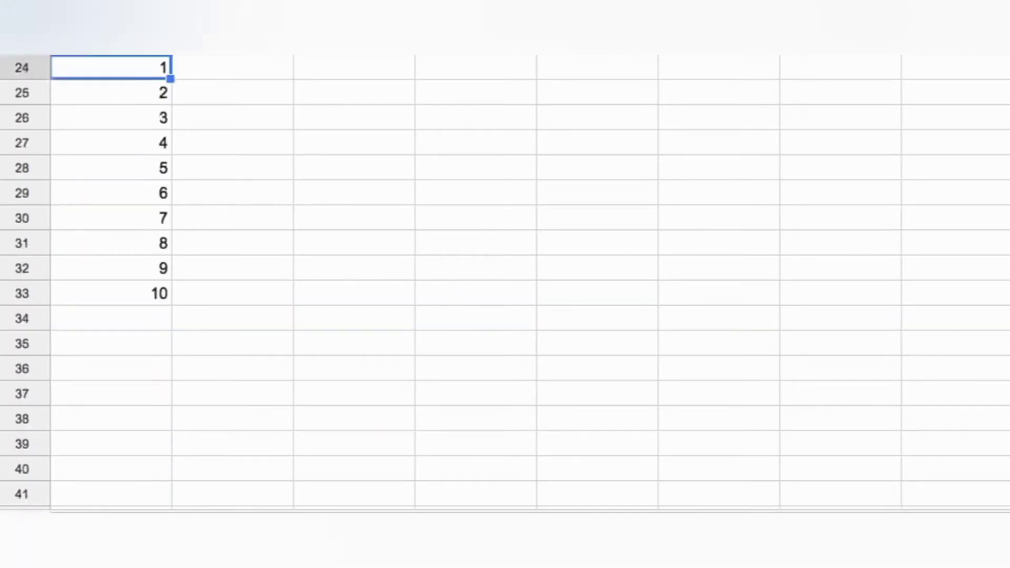
- Set the vector length in cell A20 to 20 and check the extended number list
{"action": "scroll", "coordinate": [246, 111], "scroll_direction": "up", "scroll_amount": 3}
{"action": "scroll", "coordinate": [246, 110], "scroll_direction": "down", "scroll_amount": 2}
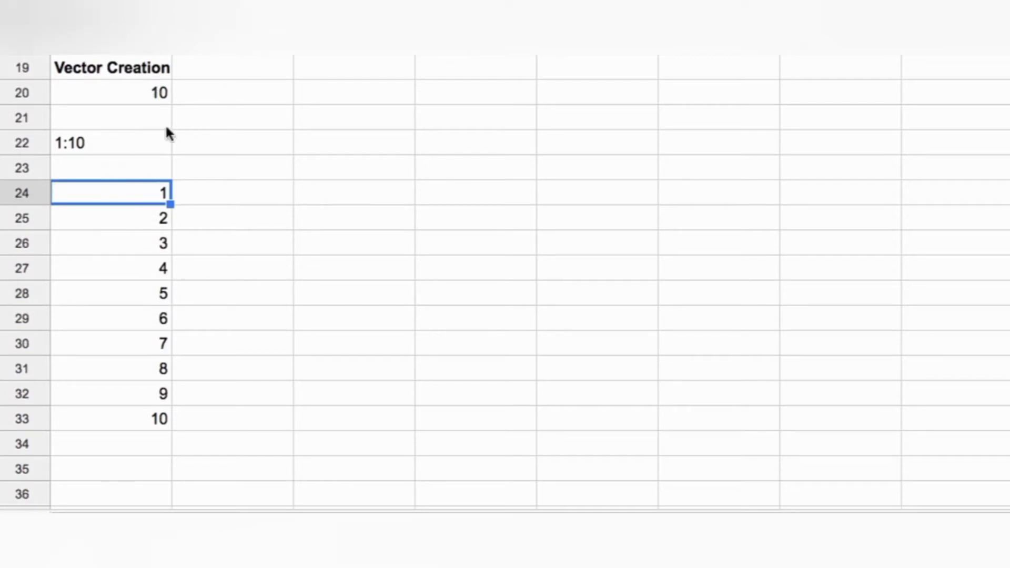
{"action": "left_click", "coordinate": [150, 96]}
{"action": "type", "text": "20"}
{"action": "key", "text": "Return"}
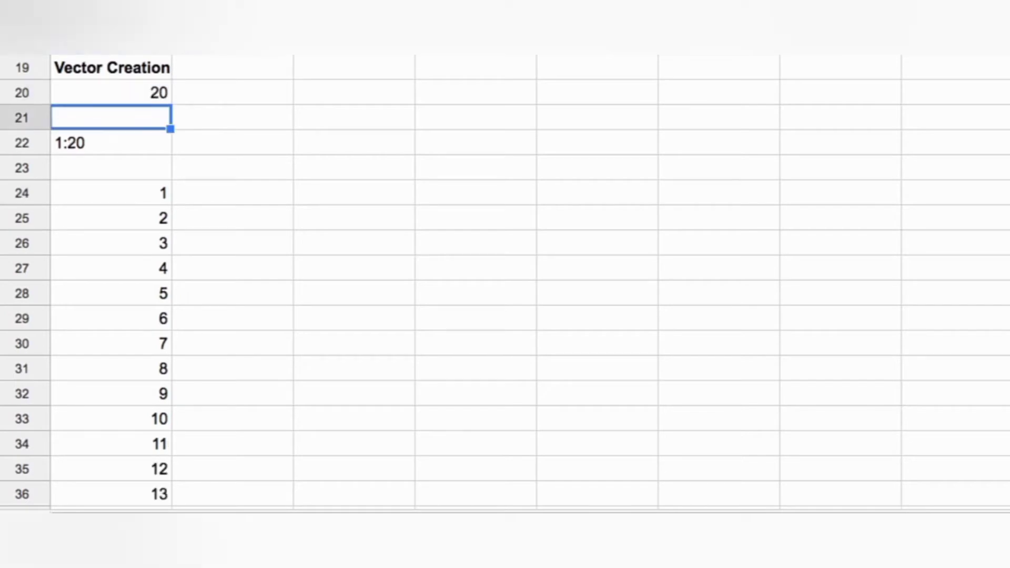
{"action": "scroll", "coordinate": [359, 187], "scroll_direction": "down", "scroll_amount": 3}
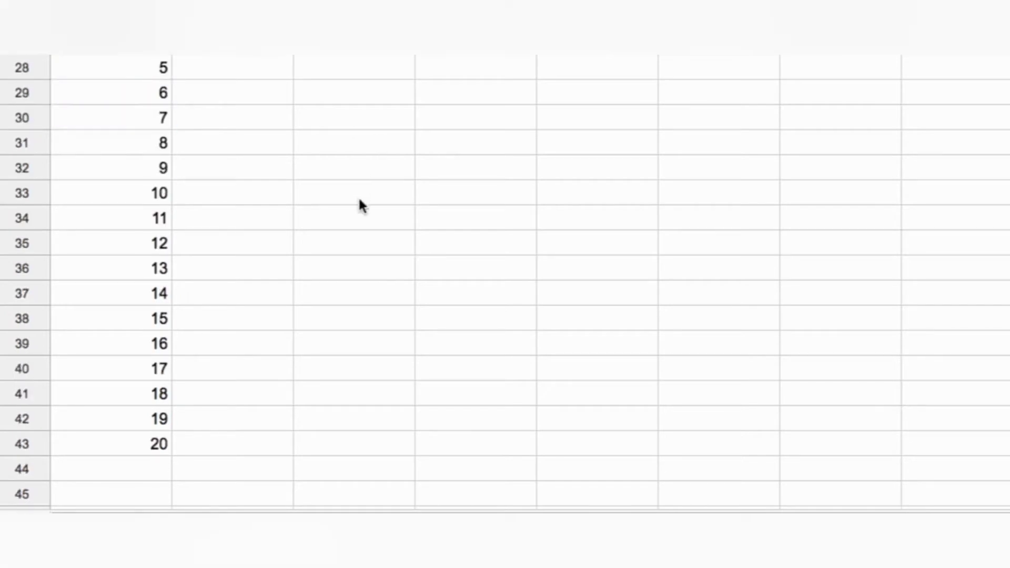
- Set the vector length in cell A20 to 3
{"action": "scroll", "coordinate": [359, 204], "scroll_direction": "up", "scroll_amount": 3}
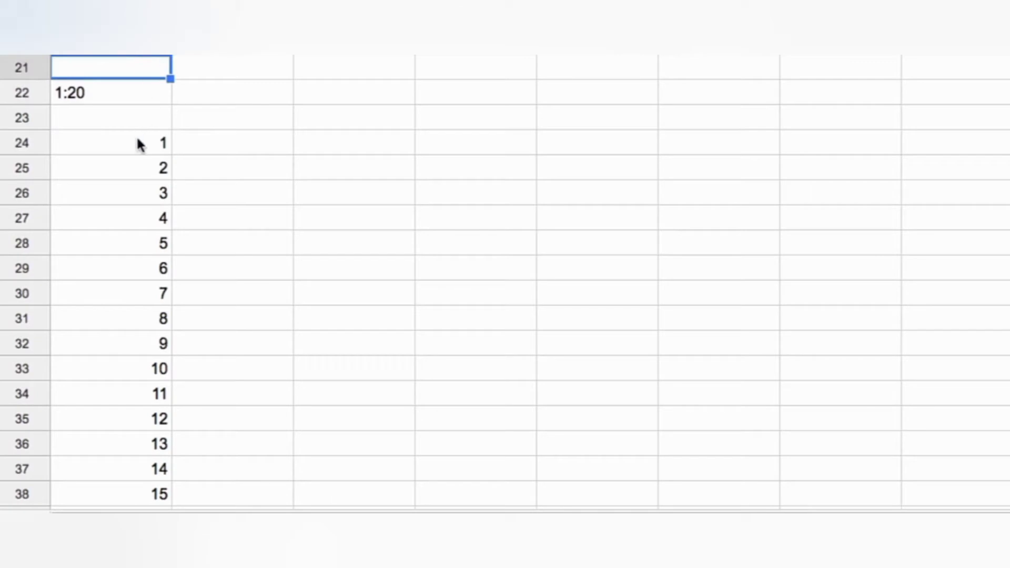
{"action": "key", "text": "Up"}
{"action": "type", "text": "3"}
{"action": "key", "text": "Return"}
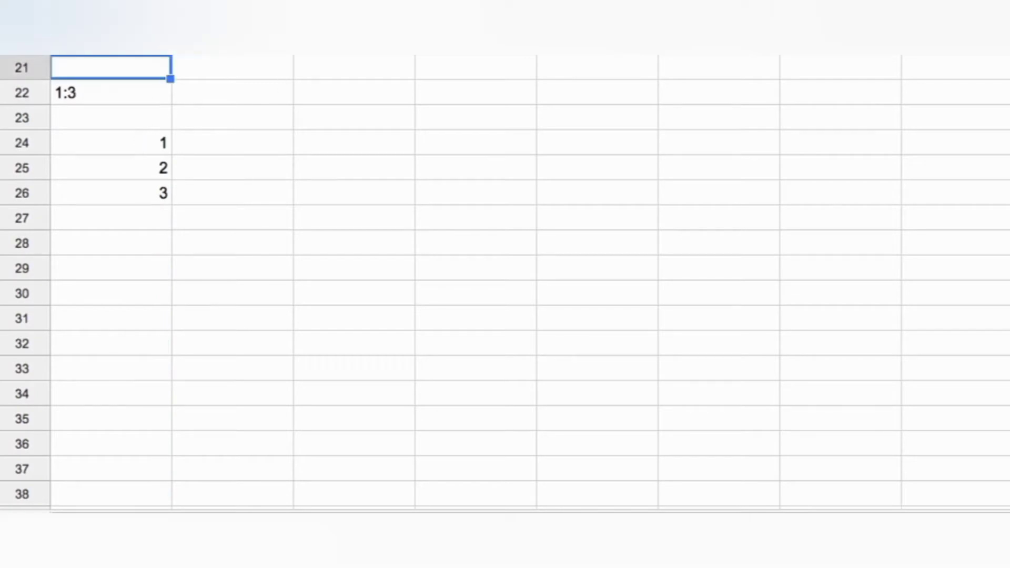
{"action": "left_click", "coordinate": [164, 154]}
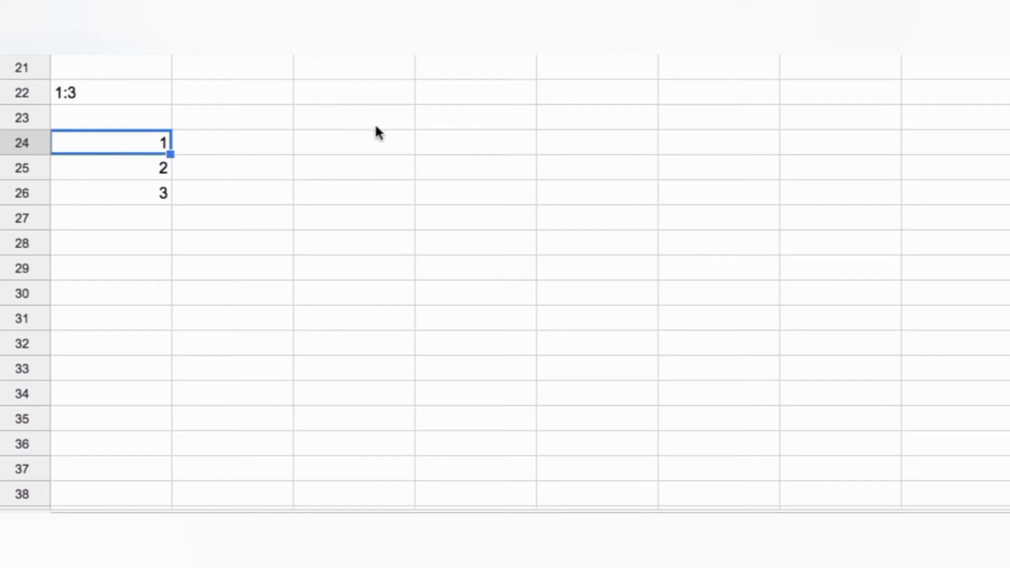
{"action": "left_click", "coordinate": [380, 139]}
{"action": "type", "text": "="}
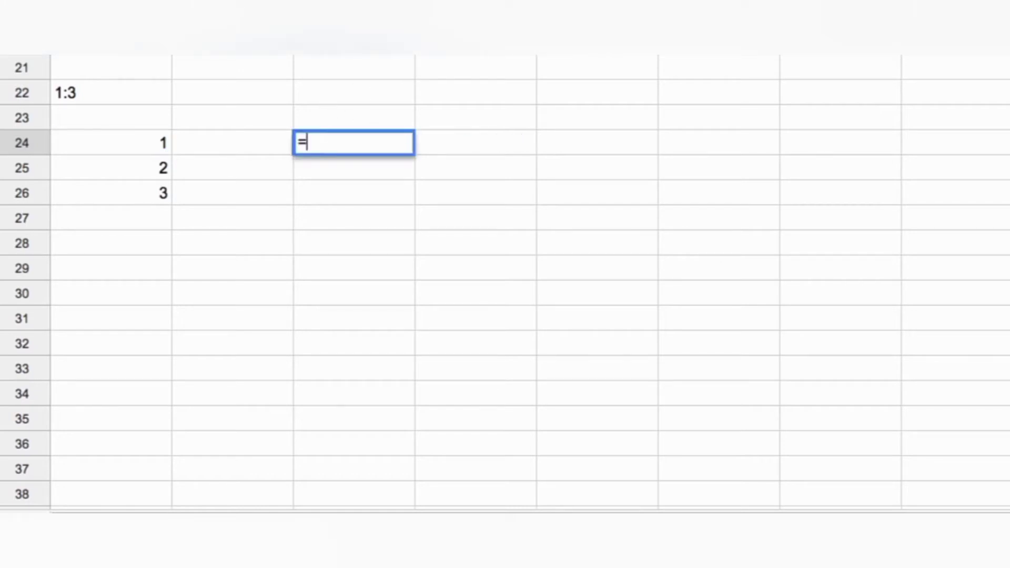
{"action": "key", "text": "Escape"}
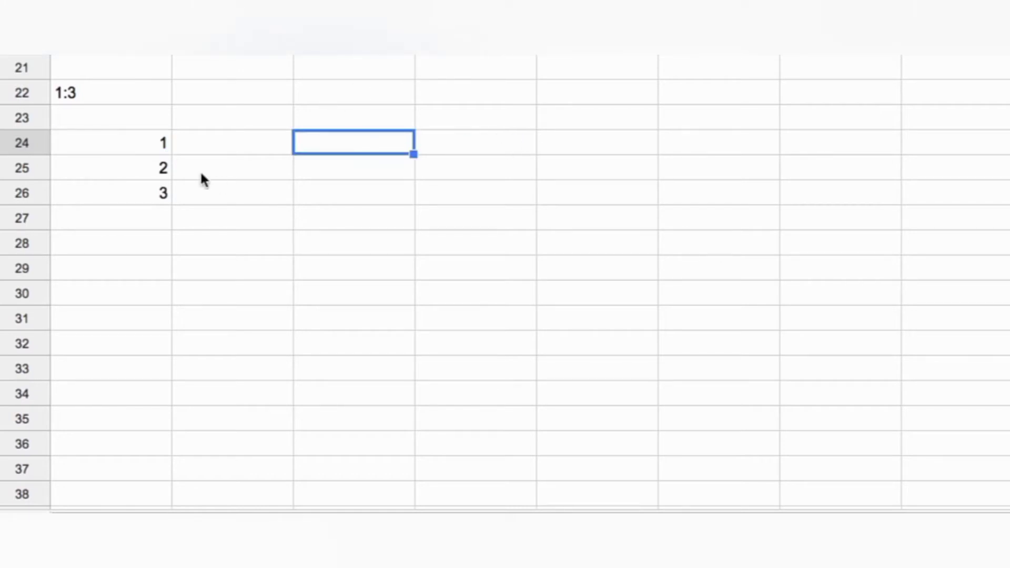
- Enter =ArrayFormula(transpose(row(indirect("1:"&A20)))) in cell C24 to build a horizontal vector, and select the range C24:E24
{"action": "left_click", "coordinate": [153, 147]}
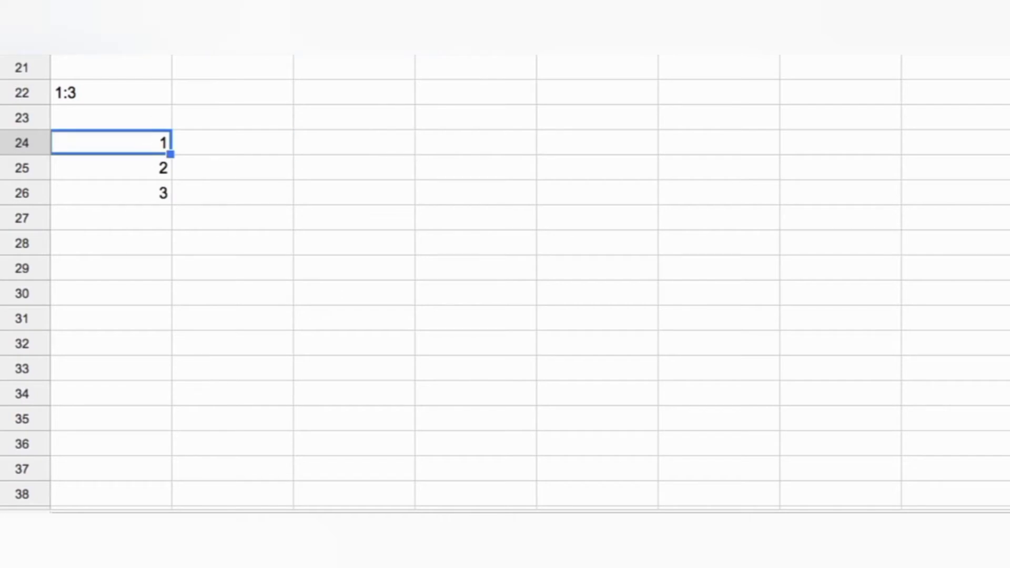
{"action": "left_click", "coordinate": [354, 142]}
{"action": "type", "text": "=transpos"}
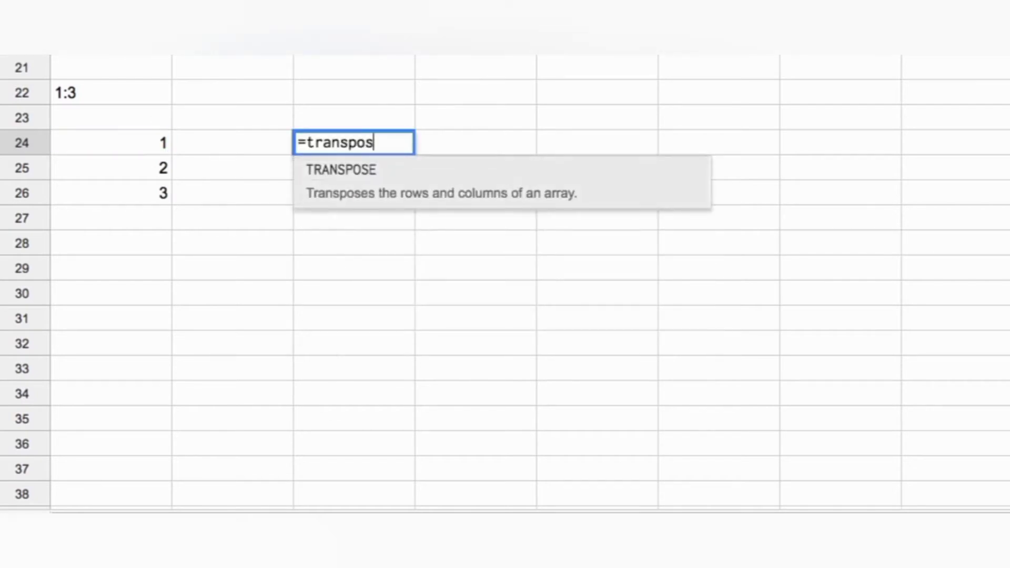
{"action": "type", "text": "e("}
{"action": "type", "text": "row(indirect(\"1:\"&A20)))"}
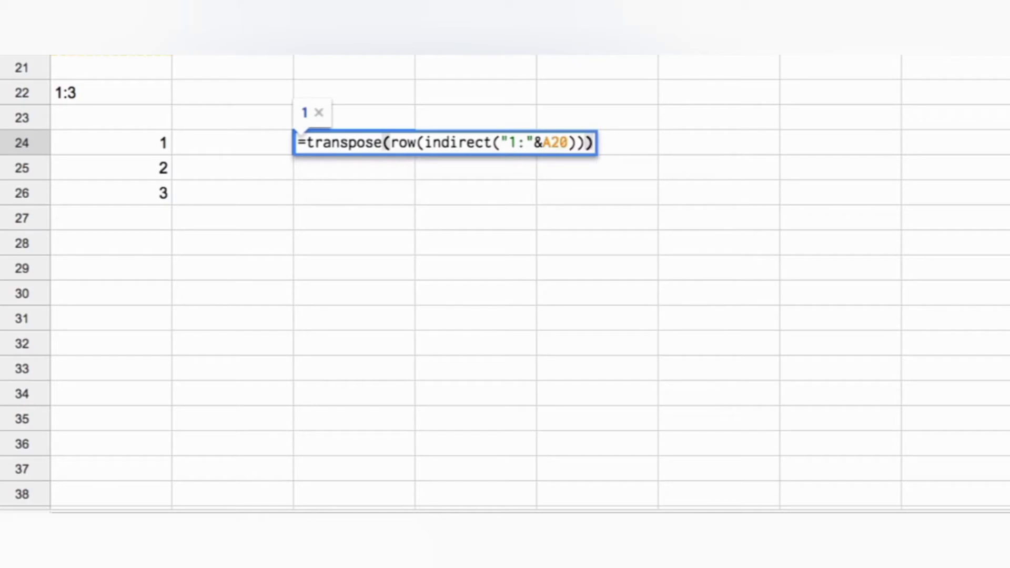
{"action": "key", "text": "ctrl+shift+Return"}
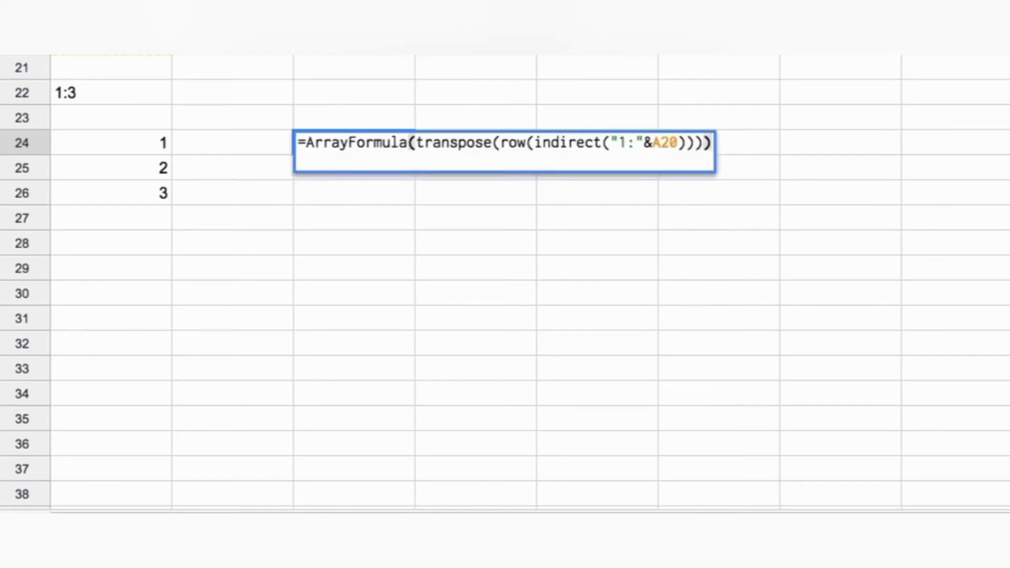
{"action": "key", "text": "Return"}
{"action": "left_click", "coordinate": [380, 146]}
{"action": "key", "text": "shift+Right"}
{"action": "key", "text": "shift+Right"}
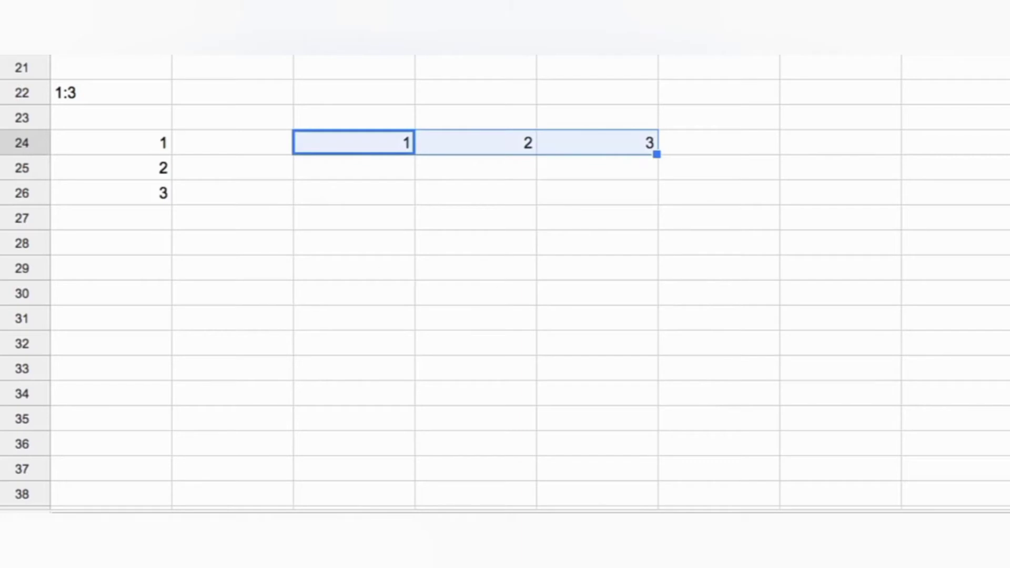
- Enter the heading Rows in cell A29 and the formula =rows($30:30) in cell A30
{"action": "scroll", "coordinate": [456, 138], "scroll_direction": "down", "scroll_amount": 3}
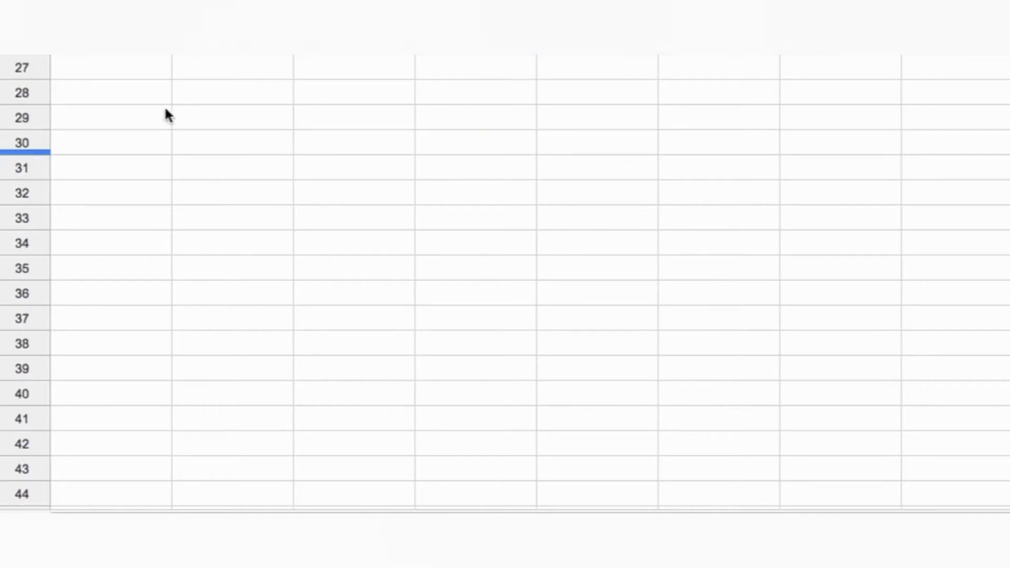
{"action": "left_click", "coordinate": [153, 112]}
{"action": "type", "text": "Rows"}
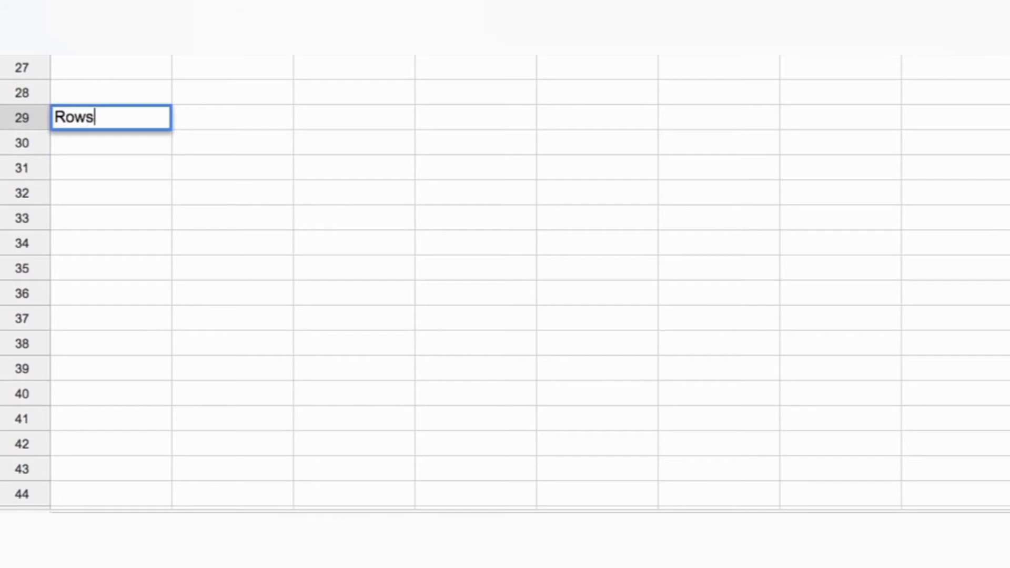
{"action": "key", "text": "Return"}
{"action": "type", "text": "=rows("}
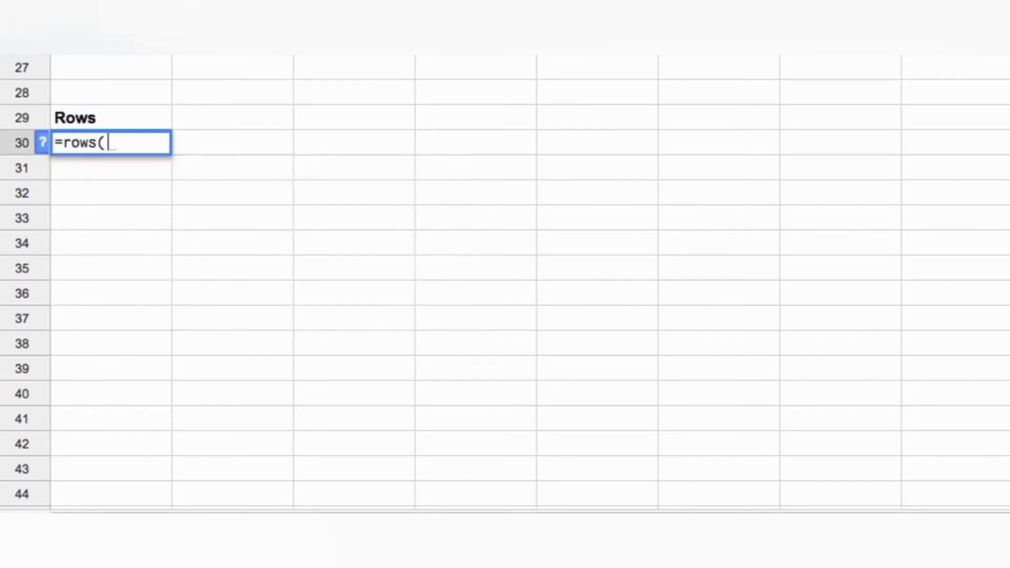
{"action": "left_click", "coordinate": [21, 144]}
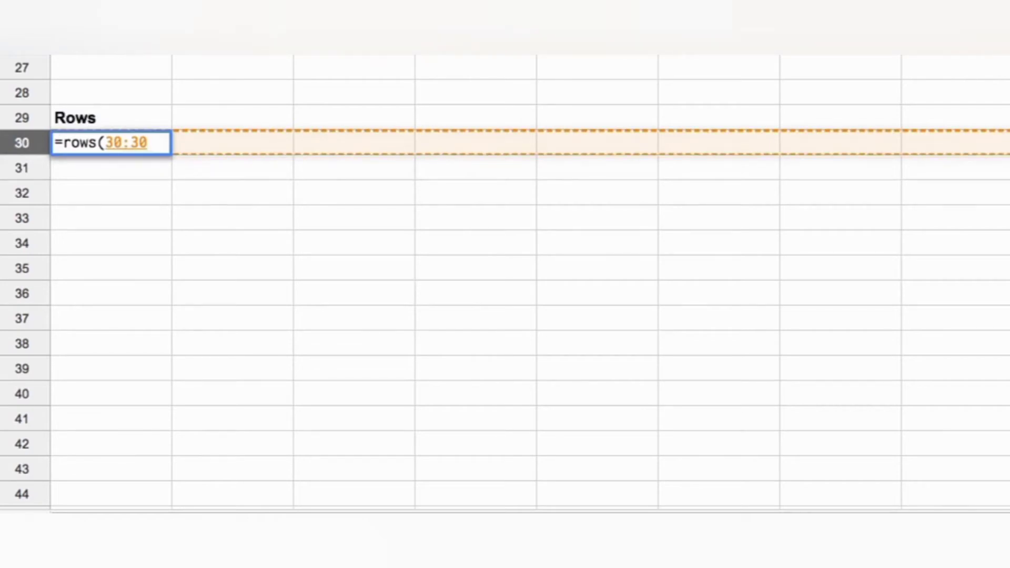
{"action": "type", "text": "$"}
{"action": "type", "text": ")"}
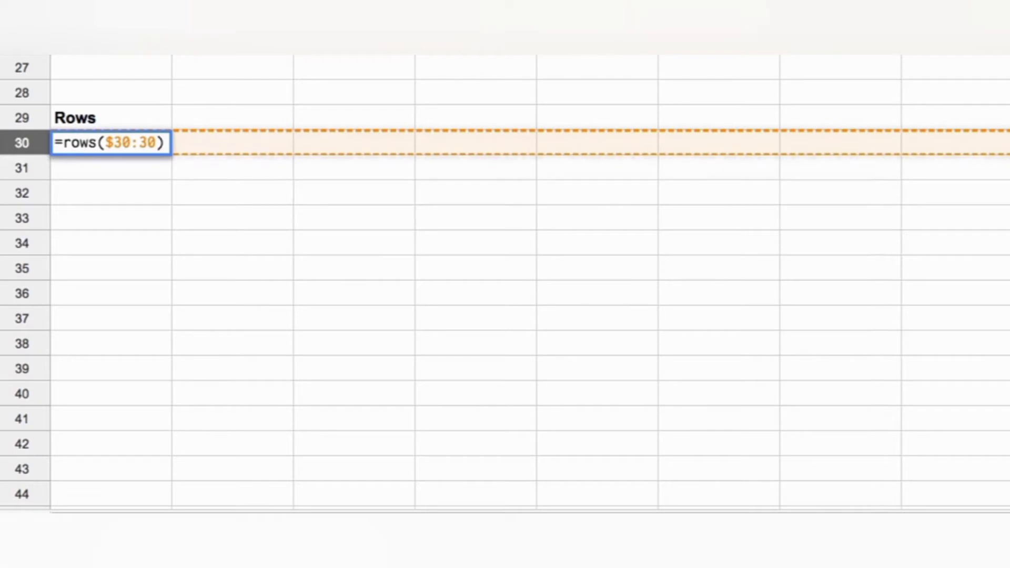
{"action": "key", "text": "Return"}
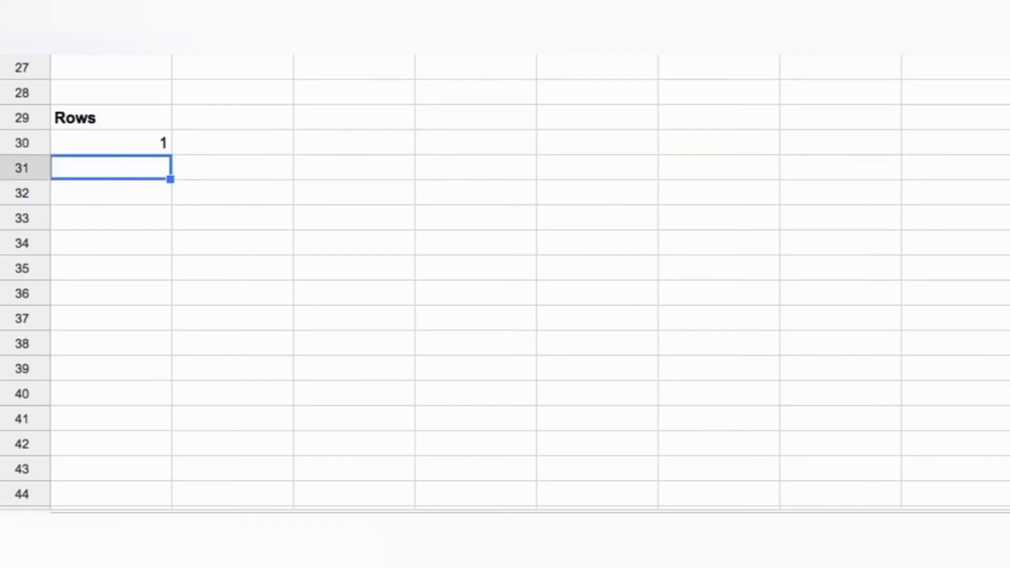
- Fill the ROWS formula from cell A30 down to A38 and review the formula in A30 without changing it
{"action": "left_click", "coordinate": [126, 150]}
{"action": "left_click_drag", "start_coordinate": [170, 154], "coordinate": [178, 345]}
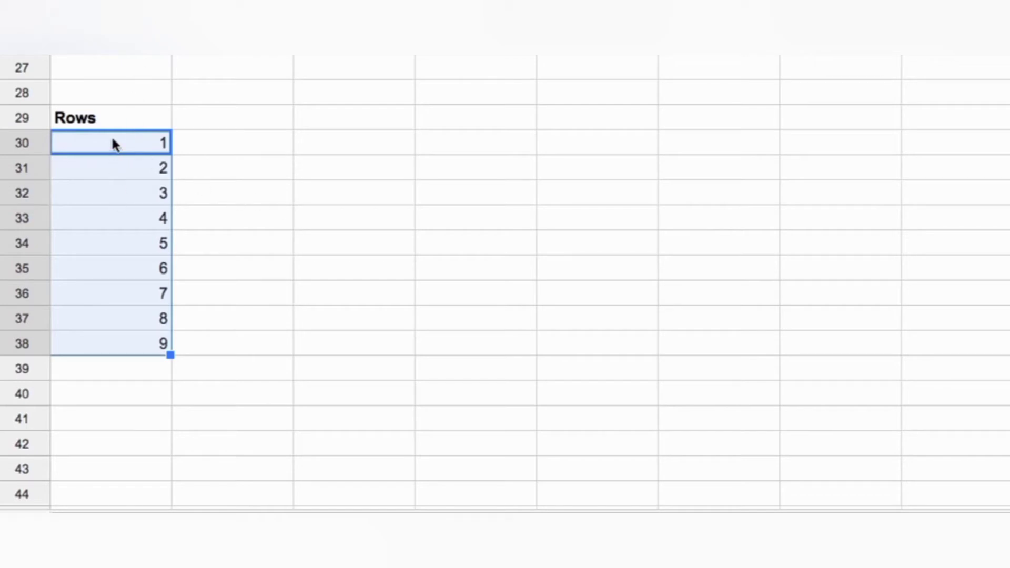
{"action": "left_click", "coordinate": [128, 149]}
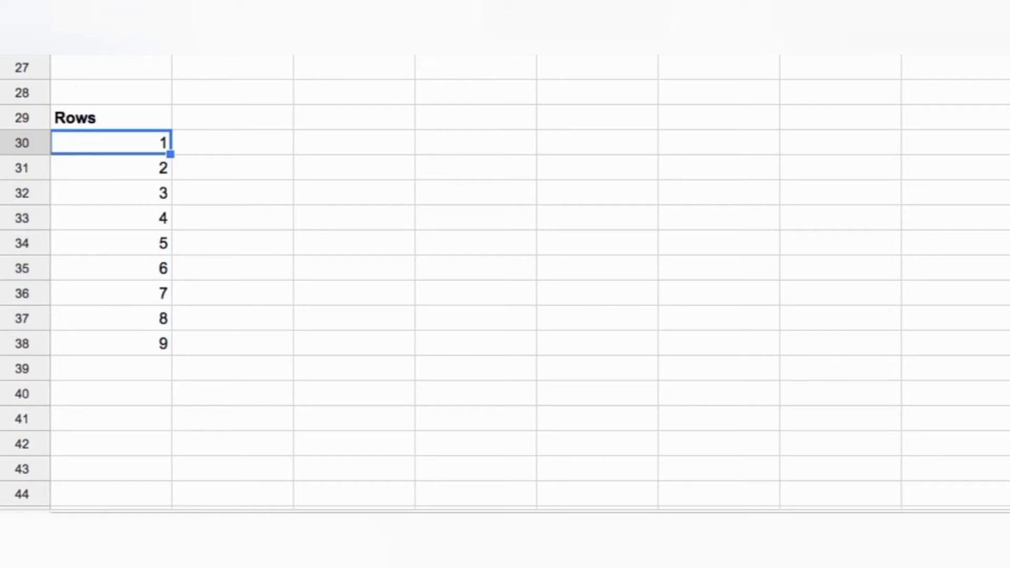
{"action": "key", "text": "F2"}
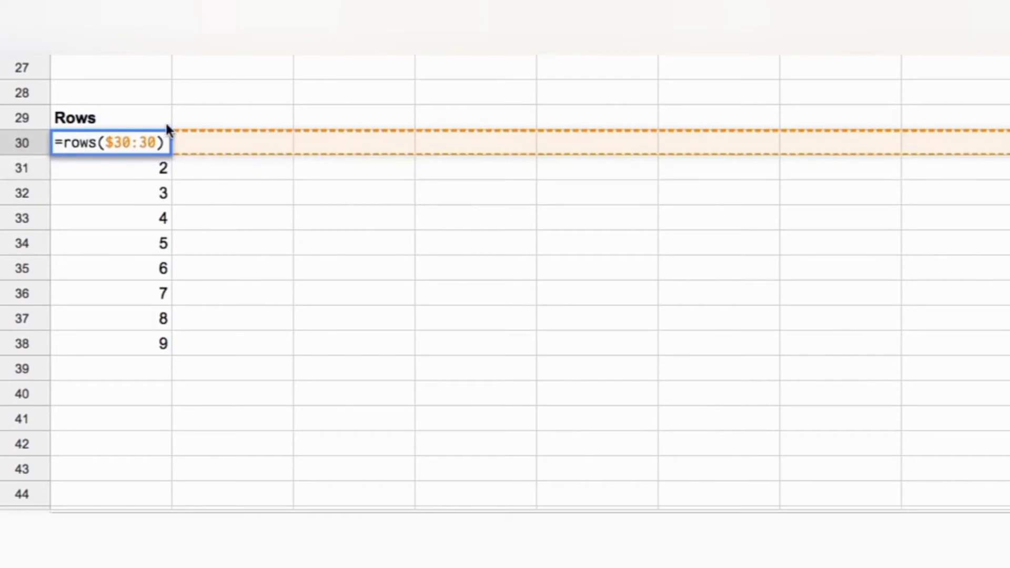
{"action": "key", "text": "Escape"}
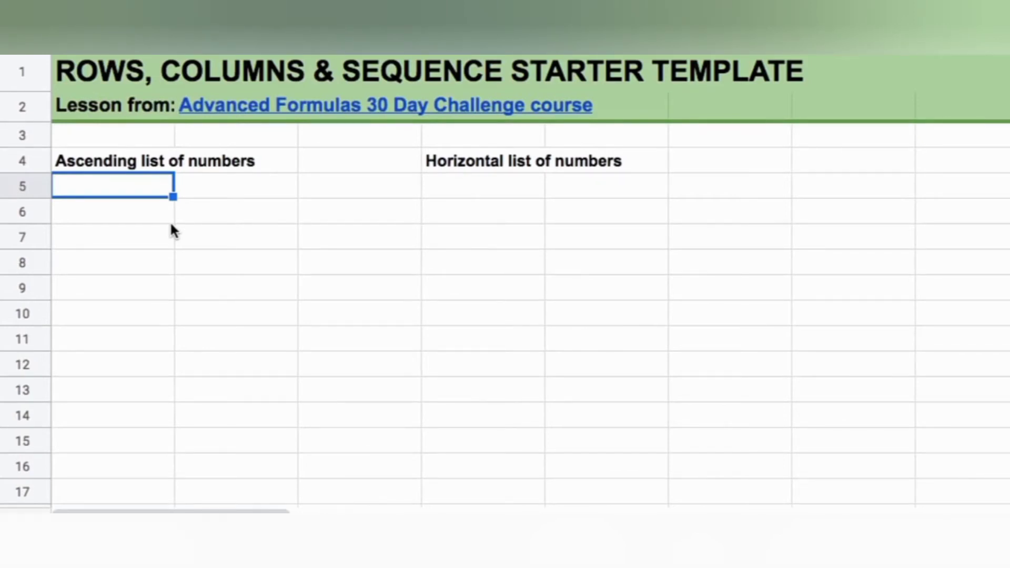
- Enter =SEQUENCE(5) in cell A5 under Ascending list of numbers, closing the function help
{"action": "type", "text": "=SEQ"}
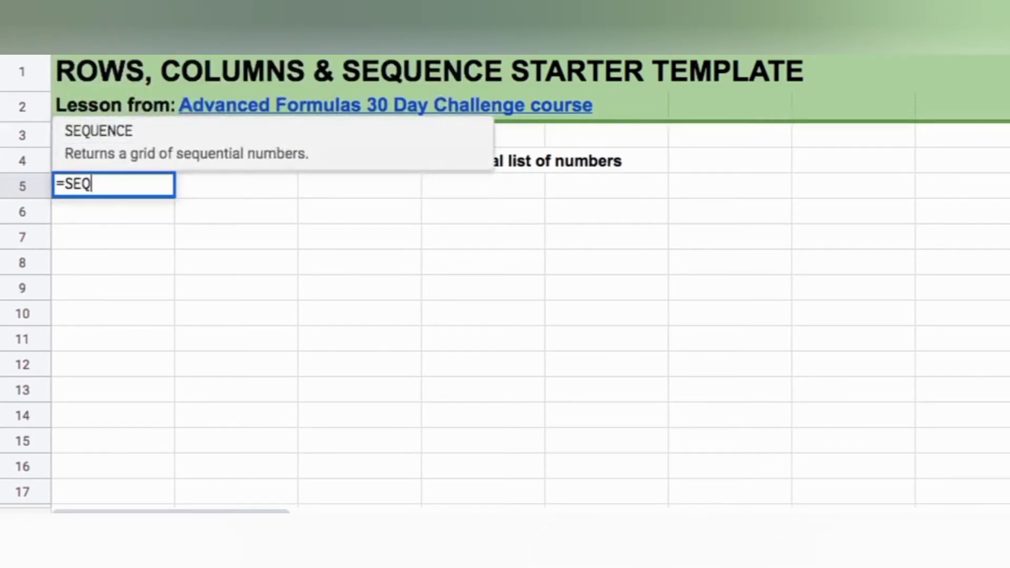
{"action": "key", "text": "Tab"}
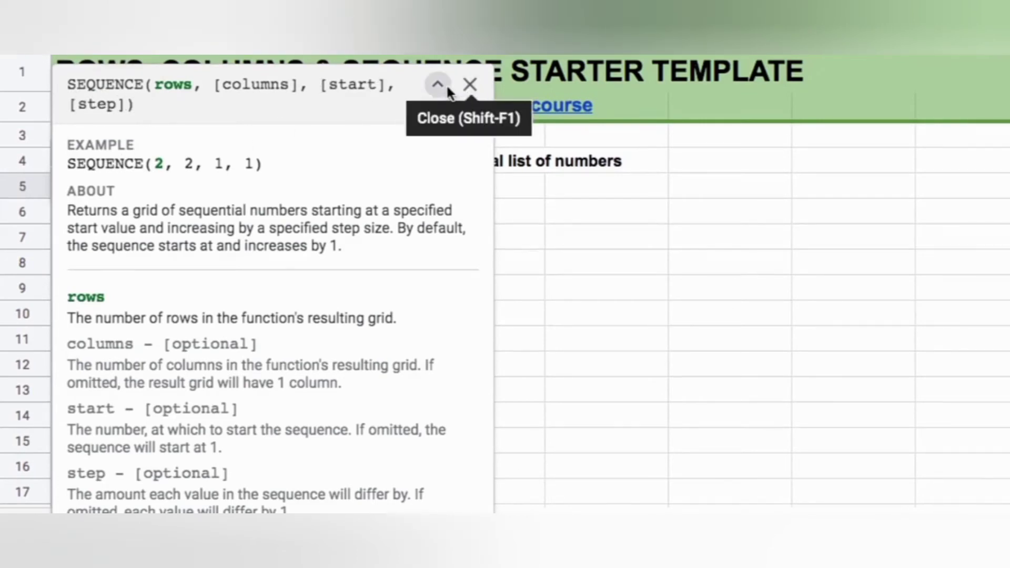
{"action": "left_click", "coordinate": [469, 85]}
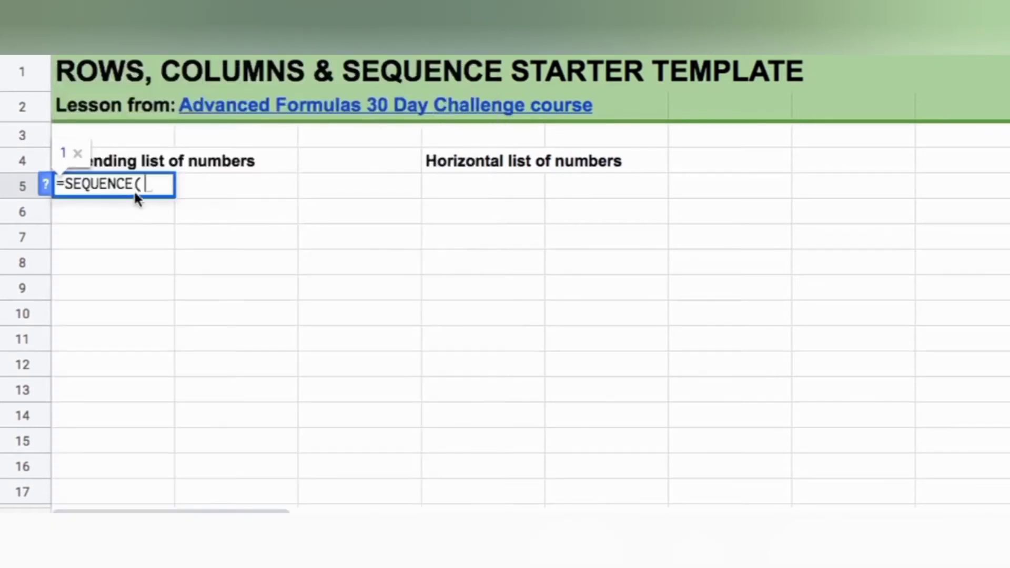
{"action": "type", "text": "5)"}
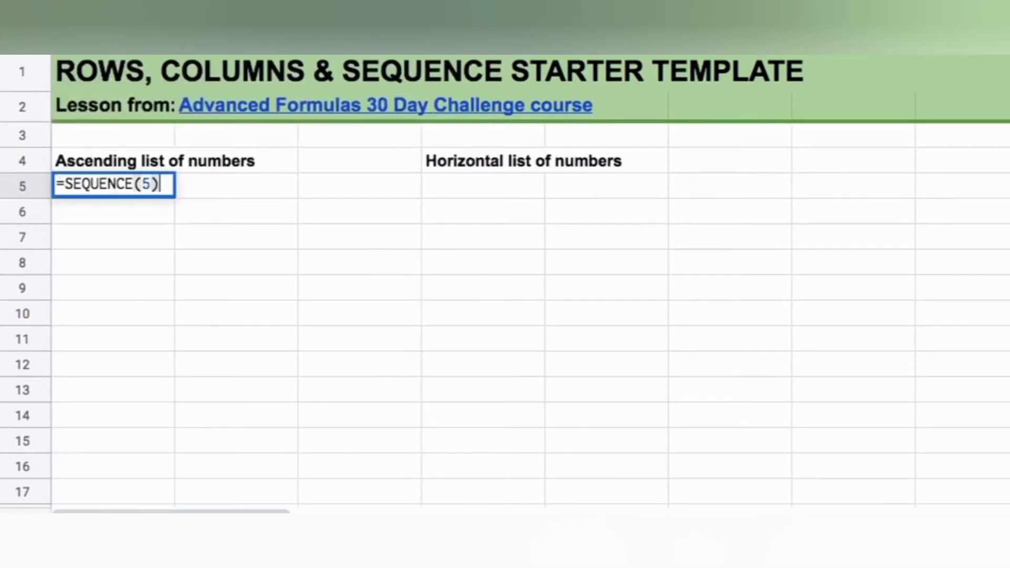
{"action": "key", "text": "Return"}
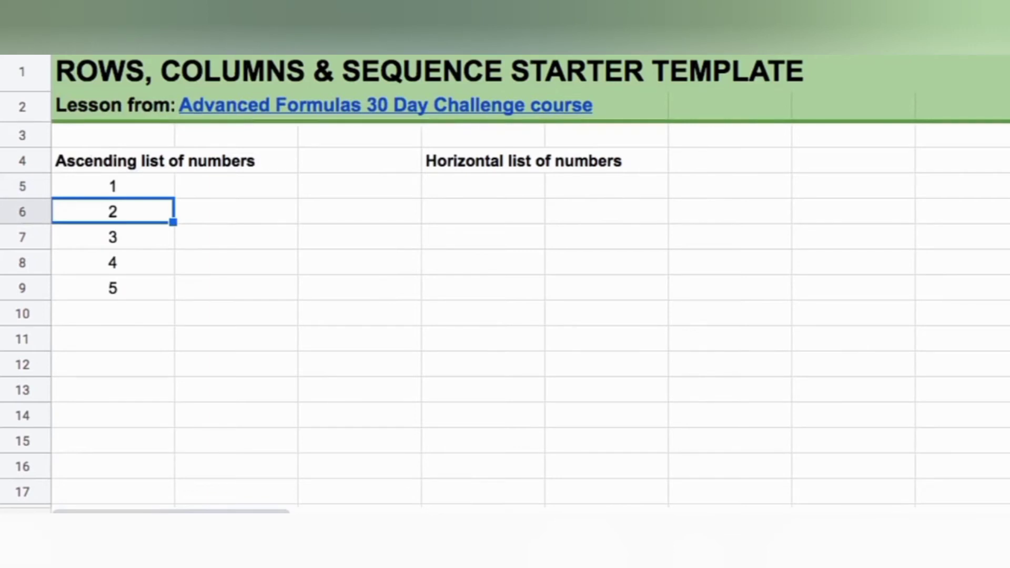
- Enter =SEQUENCE(1,5) in the row 5 cell under Horizontal list of numbers
{"action": "left_click_drag", "start_coordinate": [150, 187], "coordinate": [153, 295]}
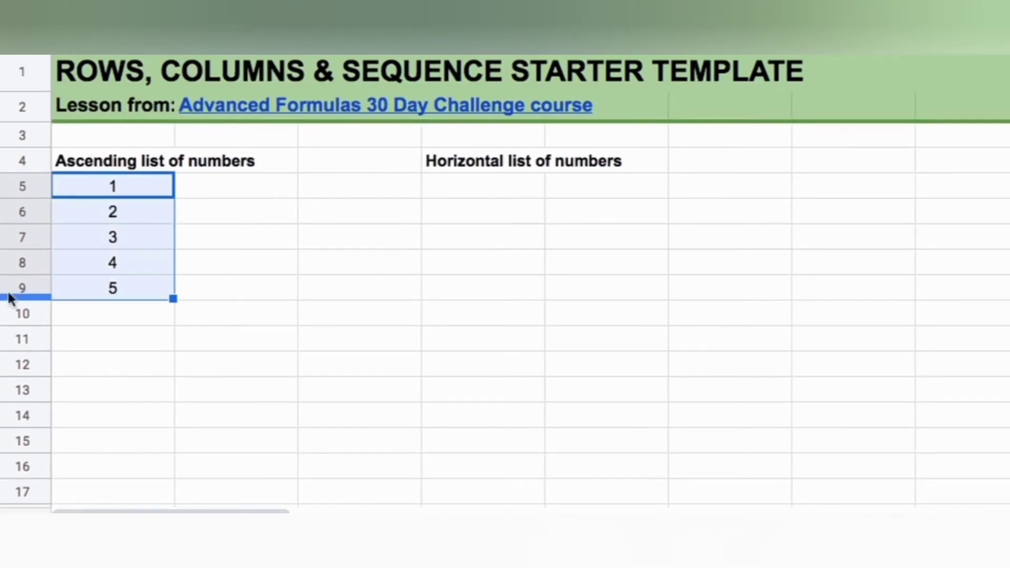
{"action": "left_click", "coordinate": [506, 190]}
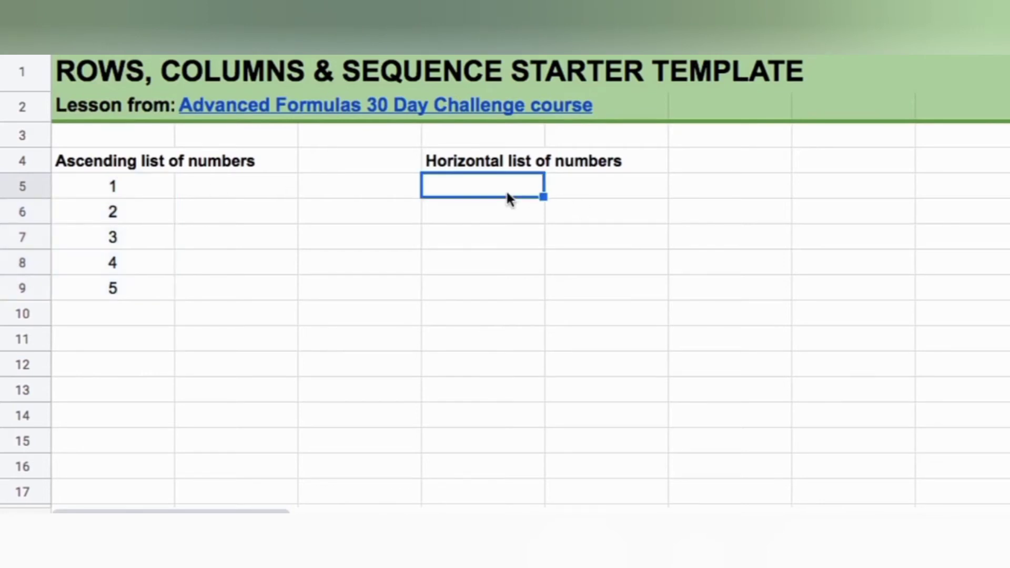
{"action": "type", "text": "=seq"}
{"action": "key", "text": "Tab"}
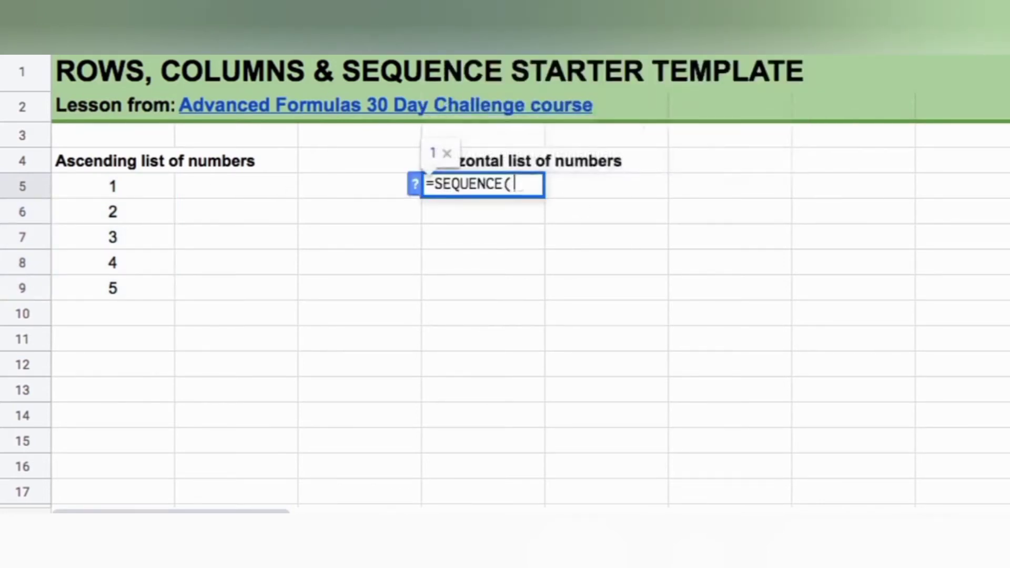
{"action": "type", "text": "1,5)"}
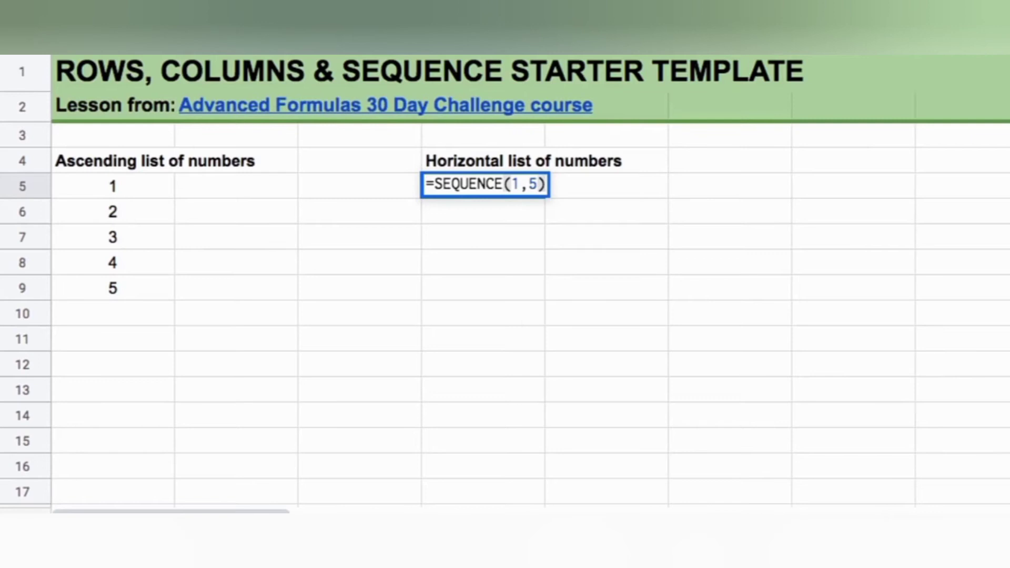
{"action": "key", "text": "Return"}
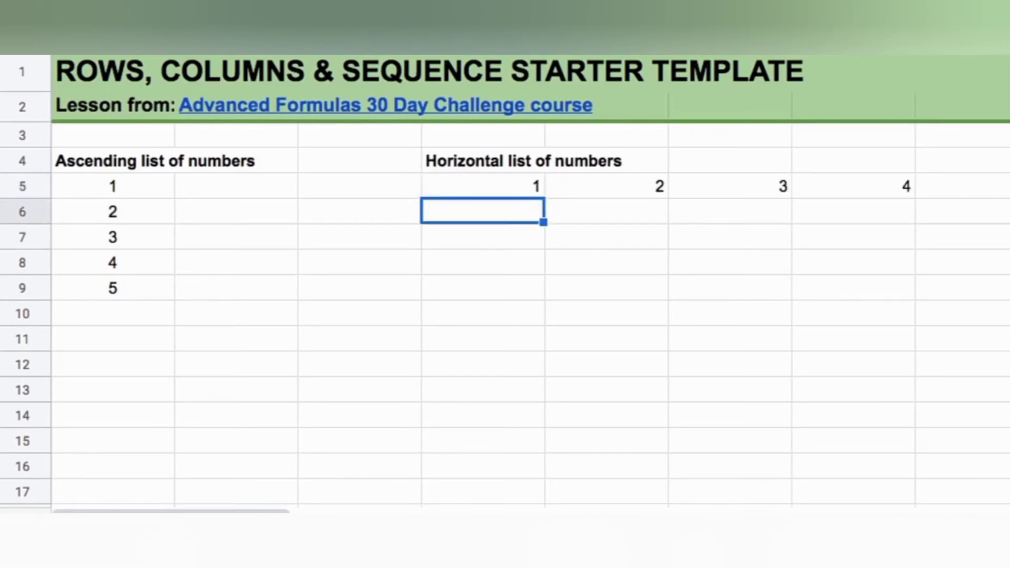
{"action": "left_click", "coordinate": [509, 187]}
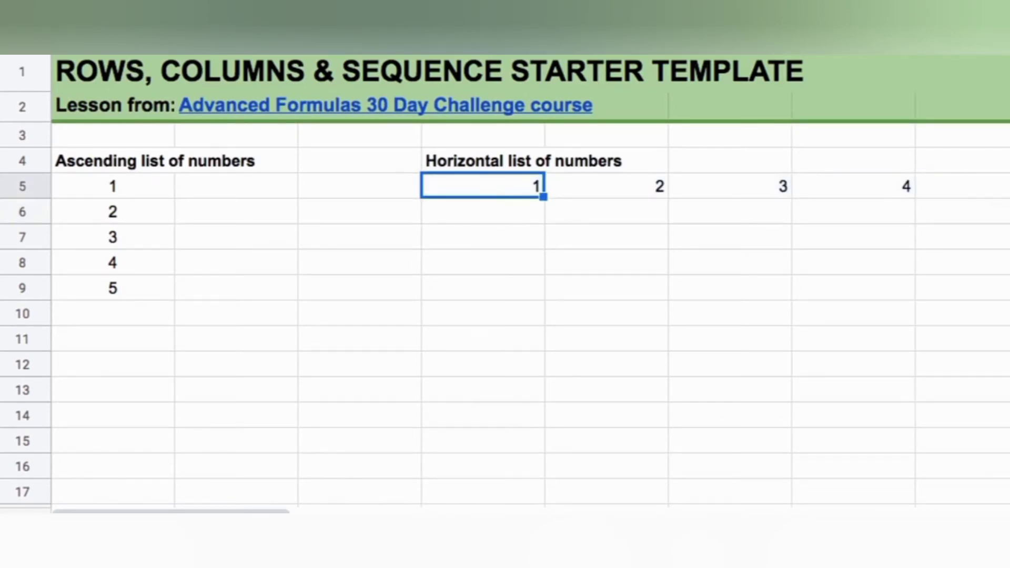
- Enter =SEQUENCE(4,3) in row 5 under Two-dimensional array of numbers, and select the array's first row and its last cell
{"action": "left_click_drag", "start_coordinate": [270, 511], "coordinate": [480, 512]}
{"action": "left_click", "coordinate": [235, 186]}
{"action": "type", "text": "="}
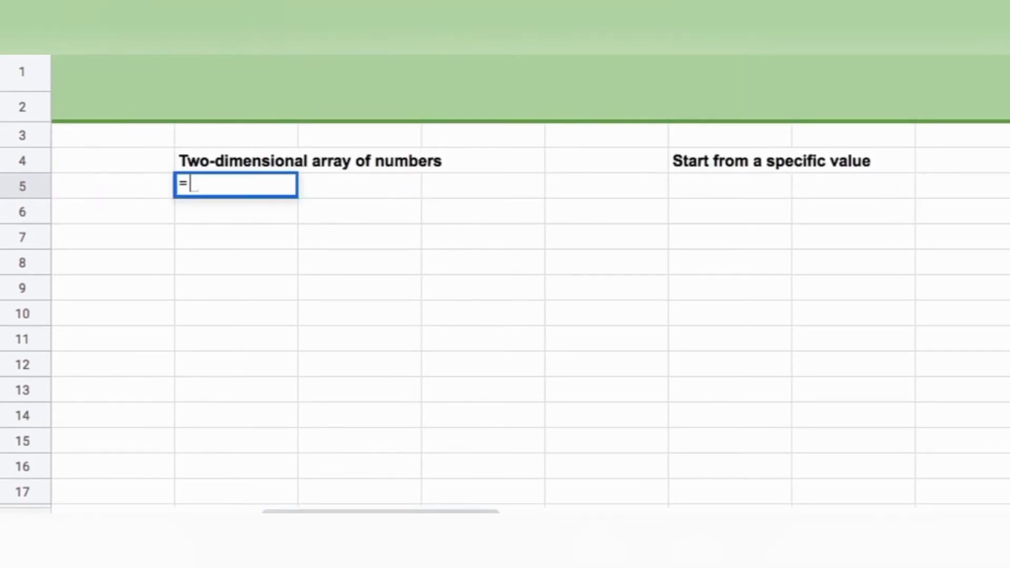
{"action": "type", "text": "seq"}
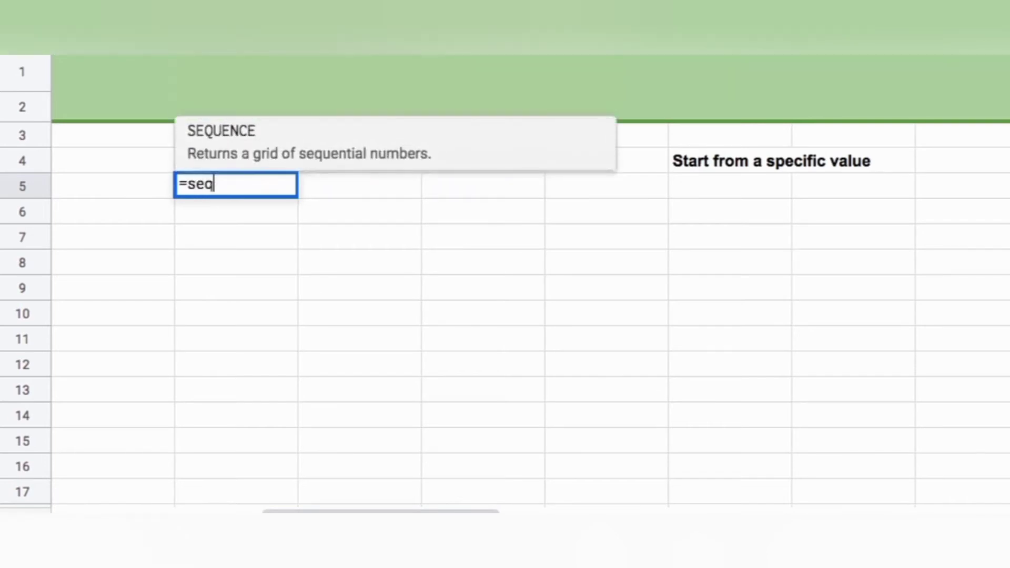
{"action": "key", "text": "Tab"}
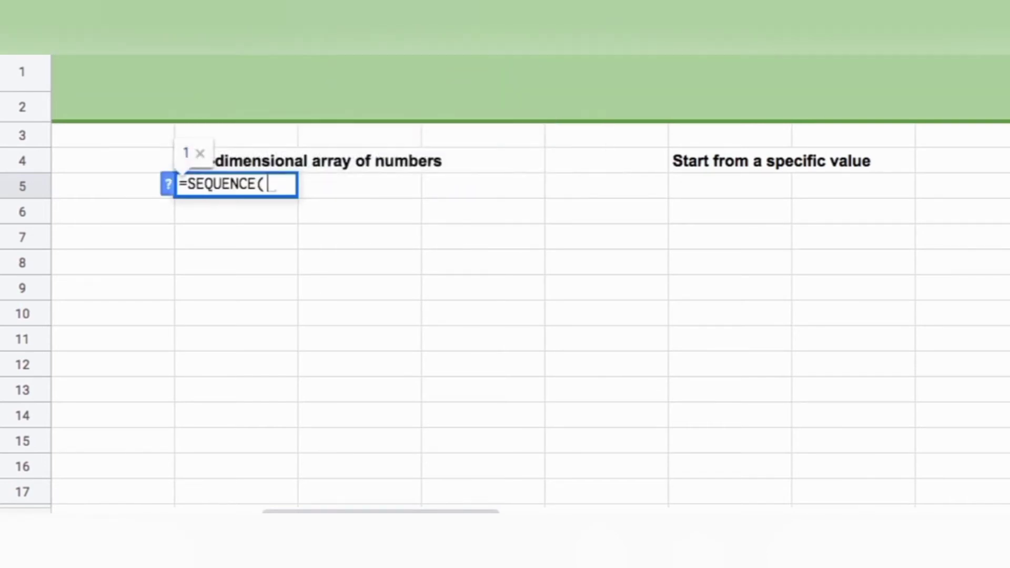
{"action": "type", "text": "4,3)"}
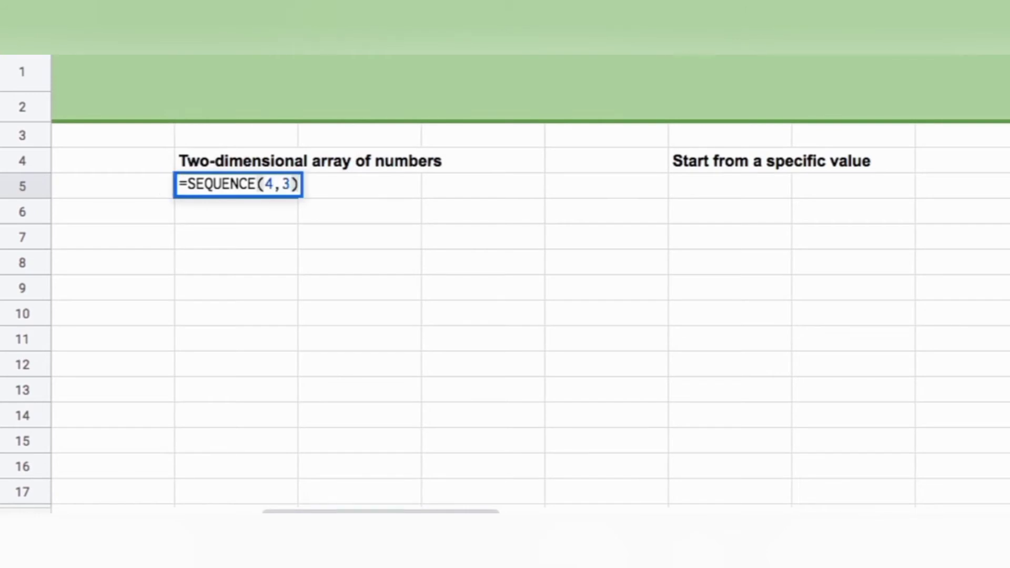
{"action": "key", "text": "Return"}
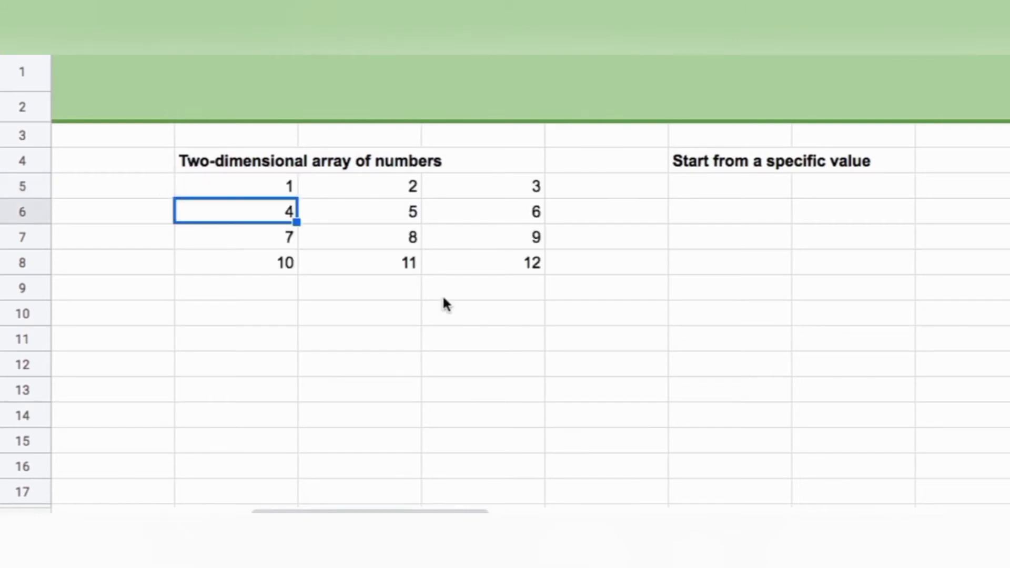
{"action": "left_click_drag", "start_coordinate": [269, 193], "coordinate": [490, 192]}
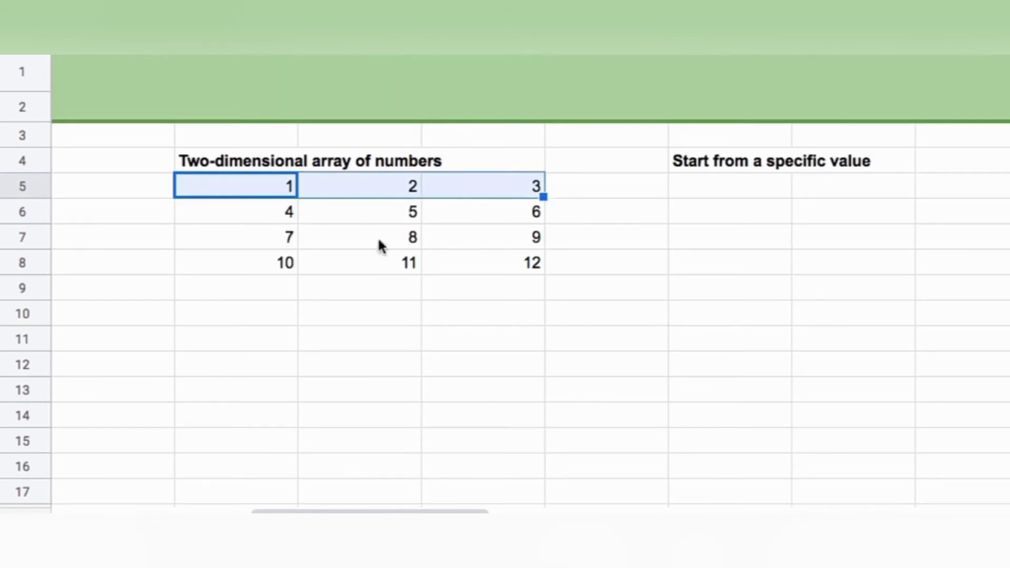
{"action": "left_click", "coordinate": [467, 266]}
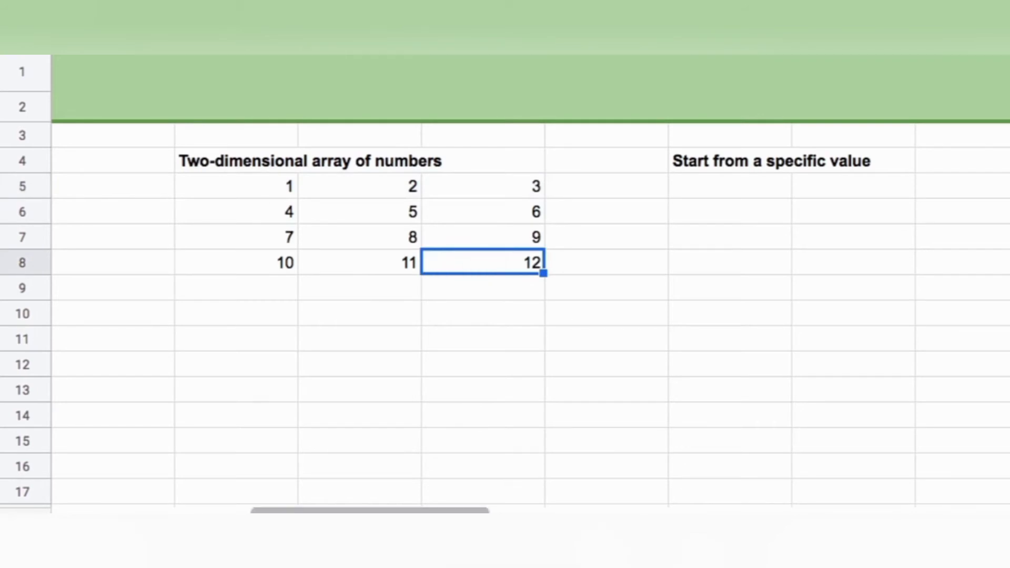
- Enter =SEQUENCE(5,1,100) in row 5 under Start from a specific value, checking the start argument in the function help
{"action": "left_click_drag", "start_coordinate": [447, 511], "coordinate": [531, 510]}
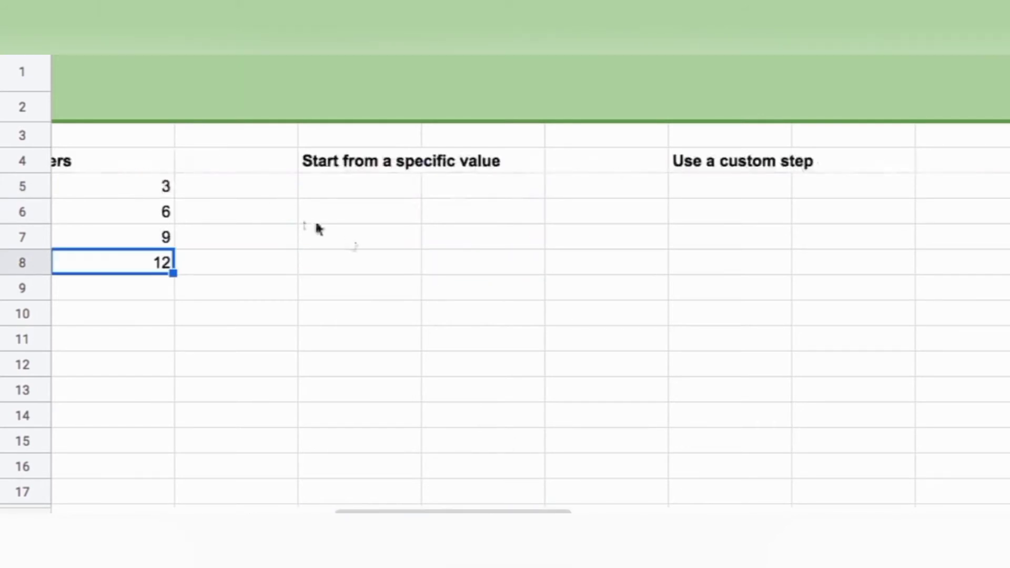
{"action": "left_click", "coordinate": [375, 182]}
{"action": "type", "text": "=seq"}
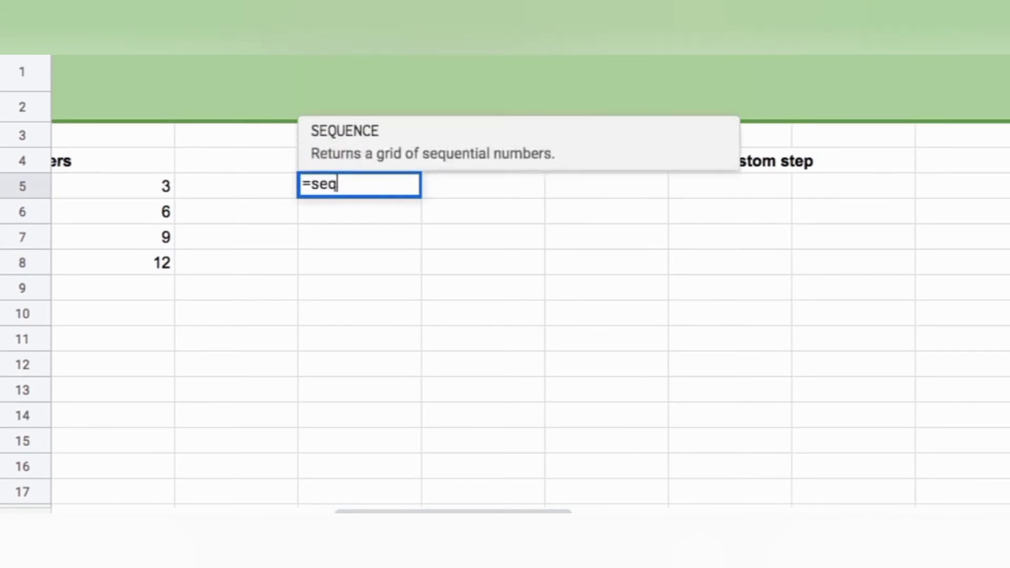
{"action": "key", "text": "Tab"}
{"action": "type", "text": "5"}
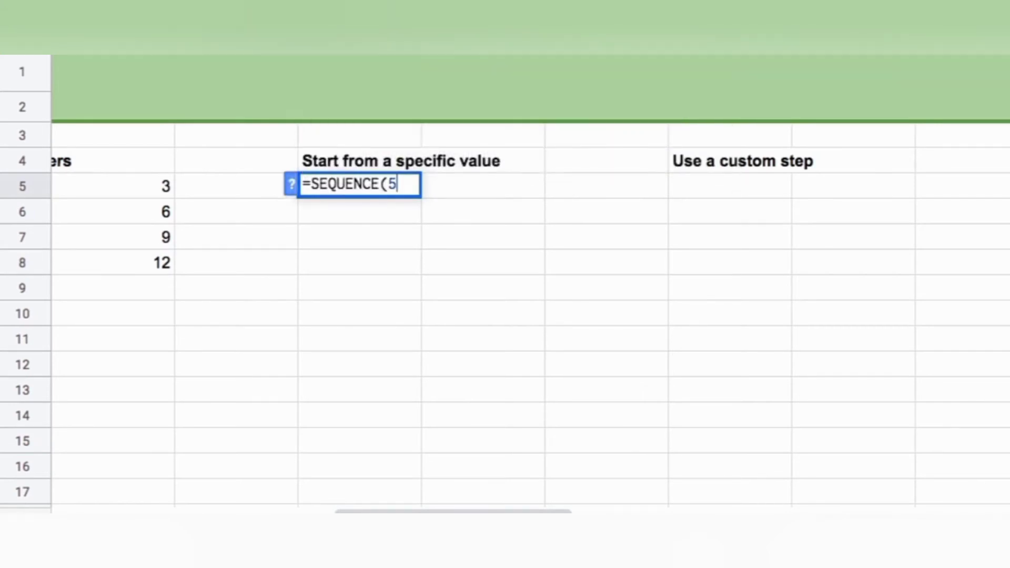
{"action": "type", "text": ",1,100"}
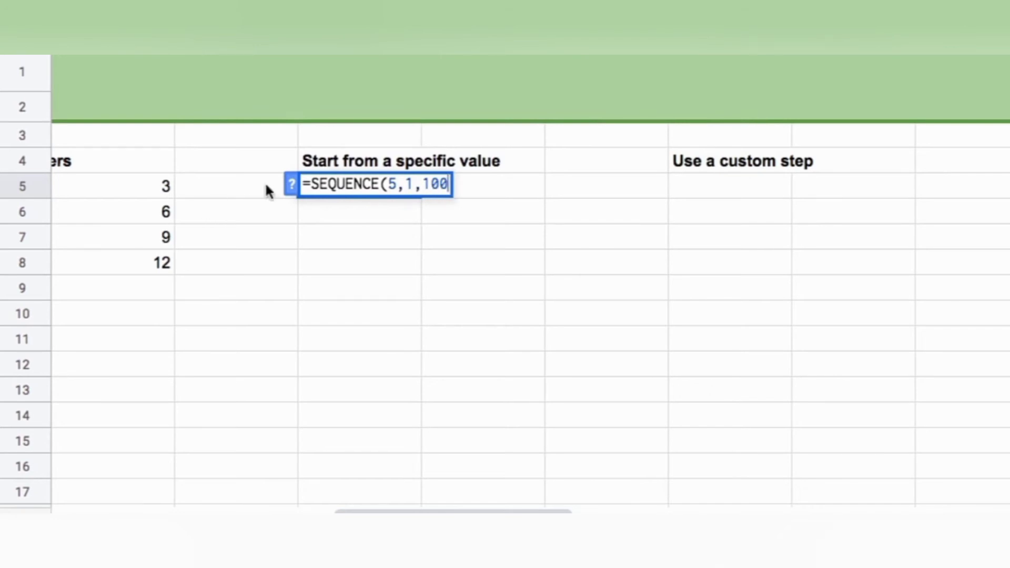
{"action": "left_click", "coordinate": [290, 185]}
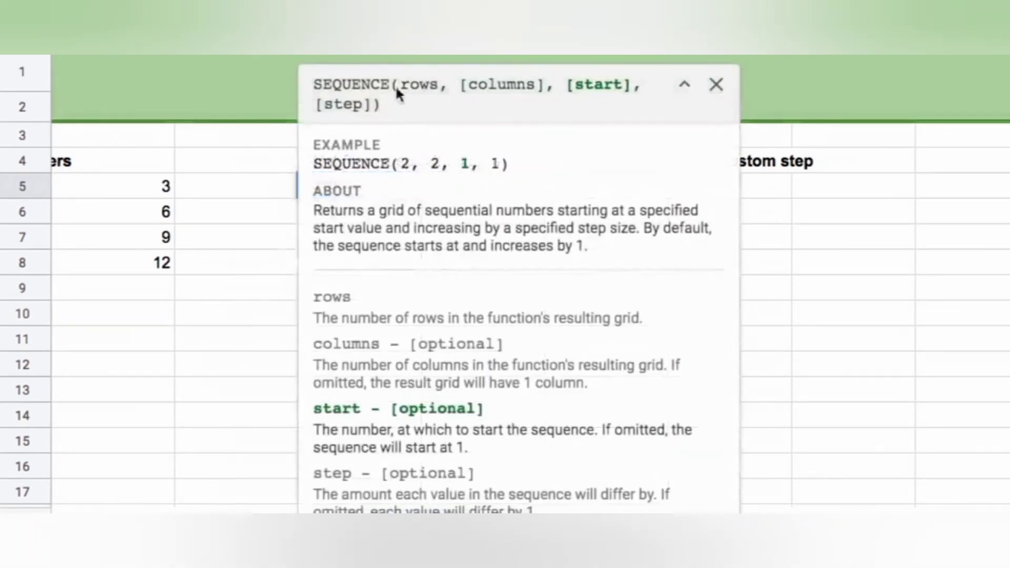
{"action": "left_click_drag", "start_coordinate": [461, 86], "coordinate": [631, 87]}
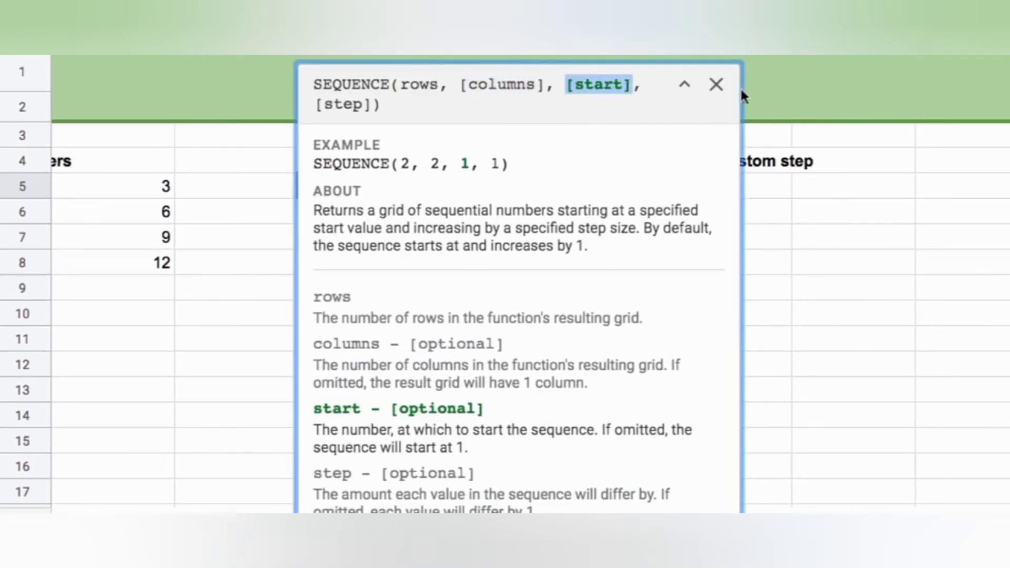
{"action": "left_click", "coordinate": [717, 85]}
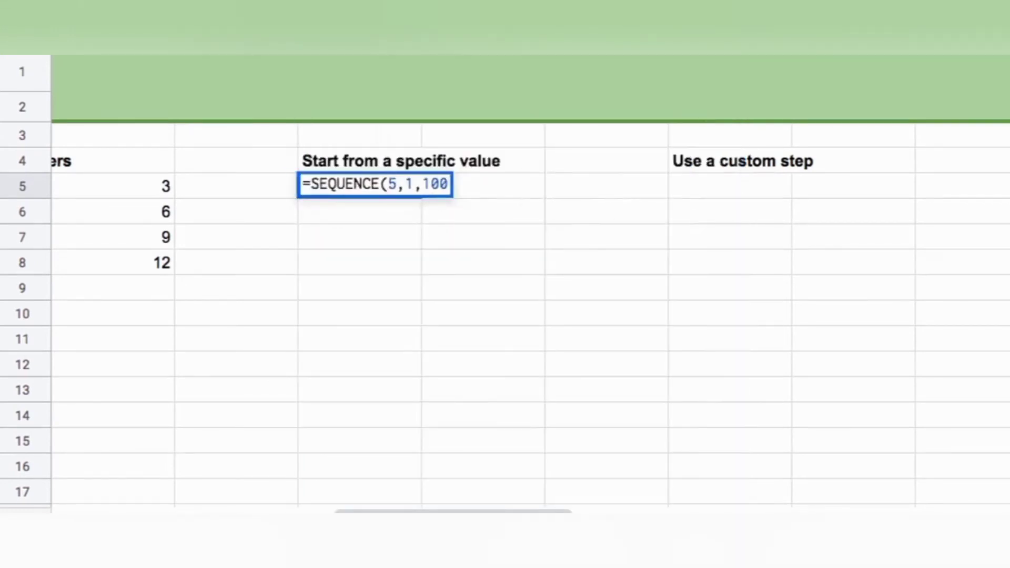
{"action": "type", "text": ")"}
{"action": "key", "text": "Return"}
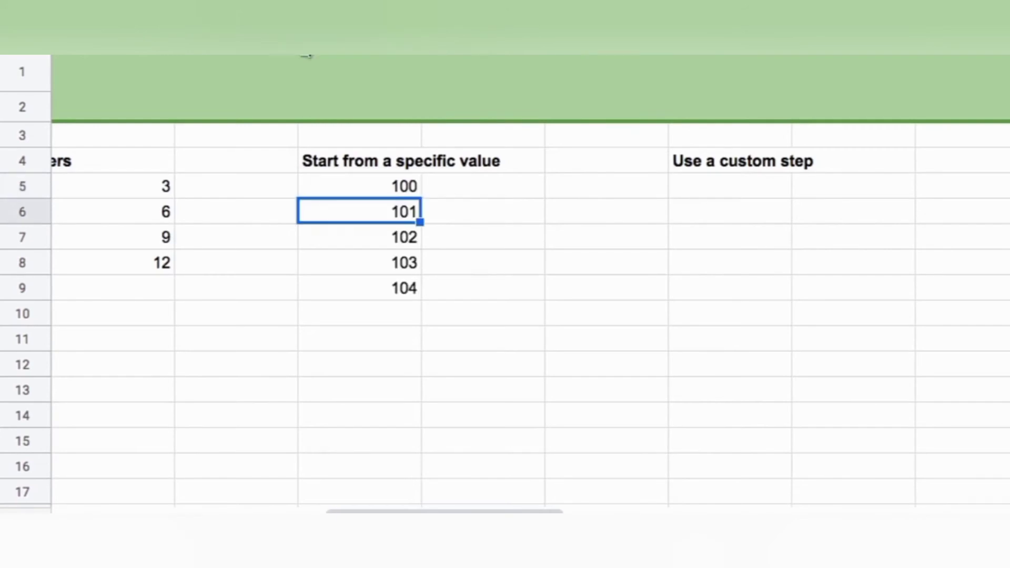
{"action": "left_click", "coordinate": [399, 195]}
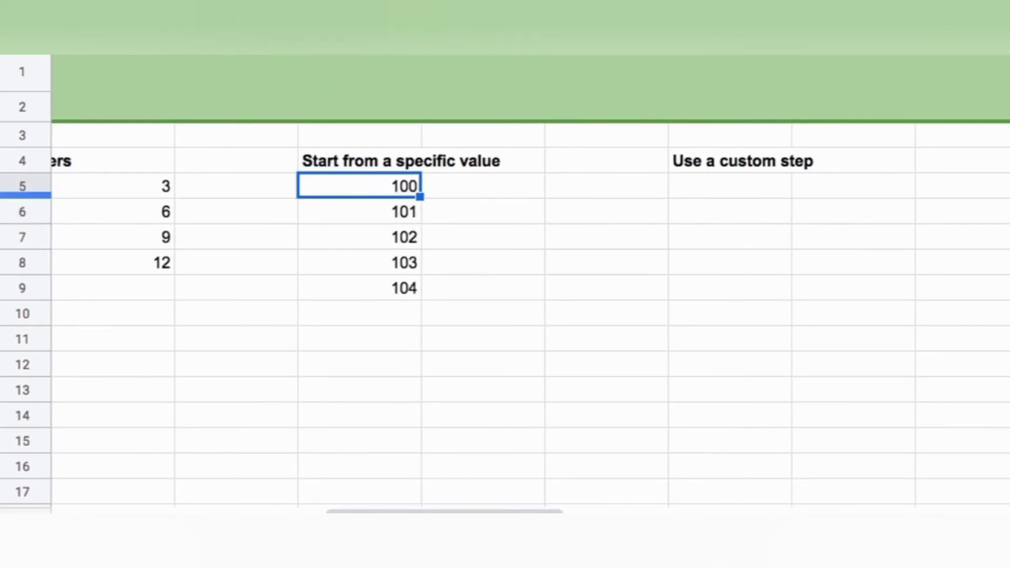
- Enter =SEQUENCE(5,1,0,10) in the row 5 cell under Use a custom step
{"action": "left_click", "coordinate": [707, 189]}
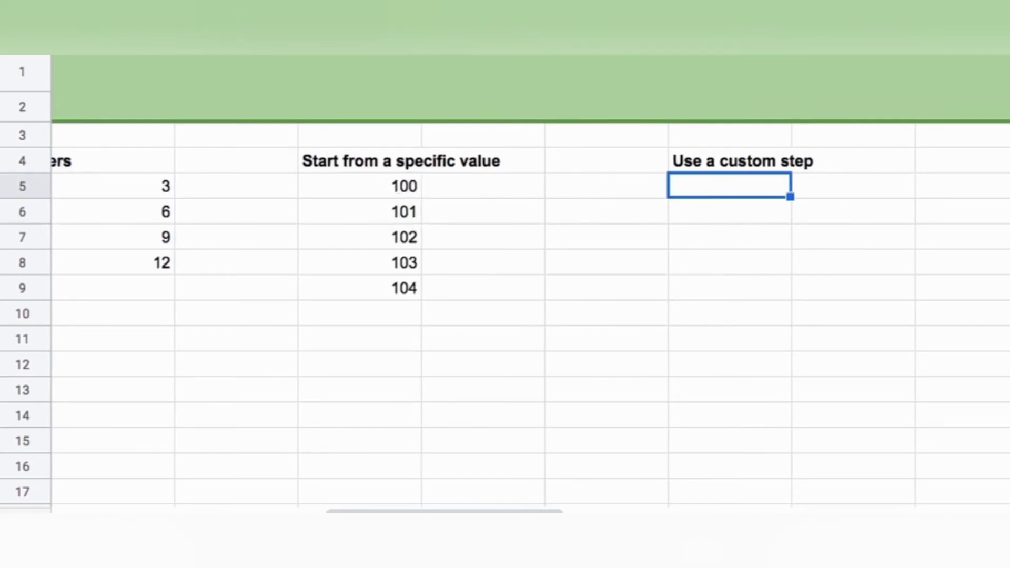
{"action": "scroll", "coordinate": [533, 510], "scroll_direction": "right", "scroll_amount": 4}
{"action": "type", "text": "=seq"}
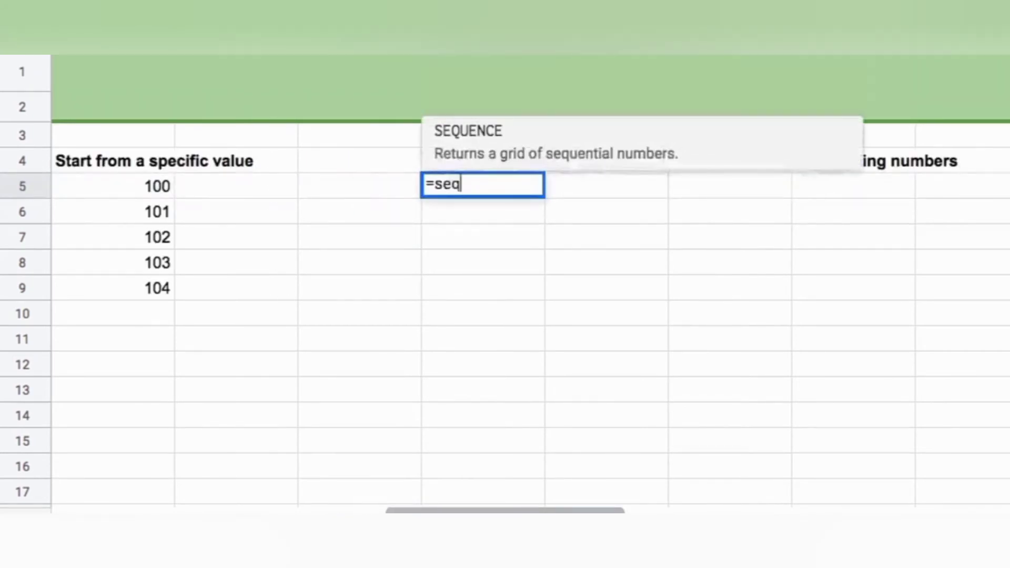
{"action": "key", "text": "Tab"}
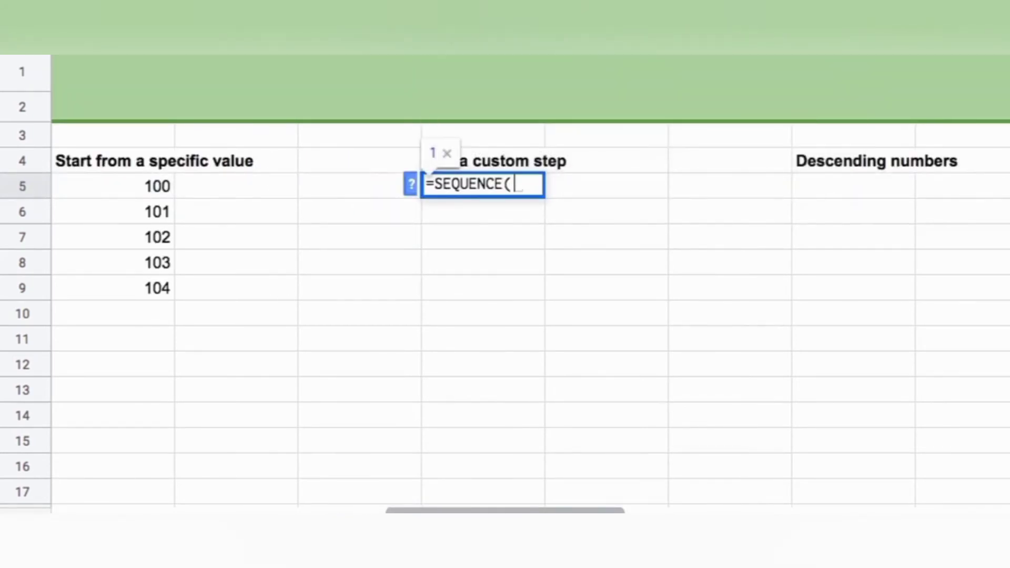
{"action": "type", "text": "5,1"}
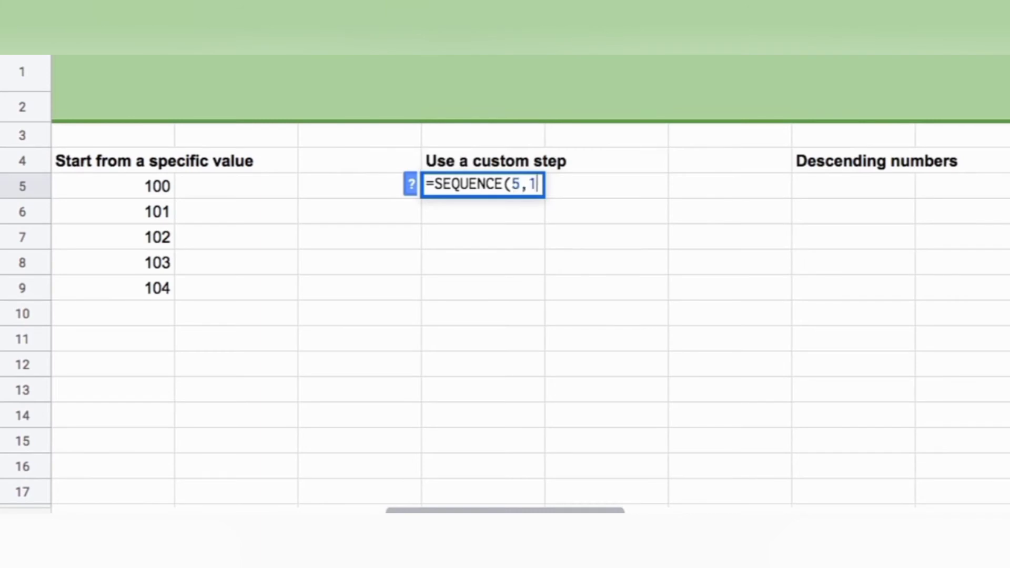
{"action": "type", "text": ","}
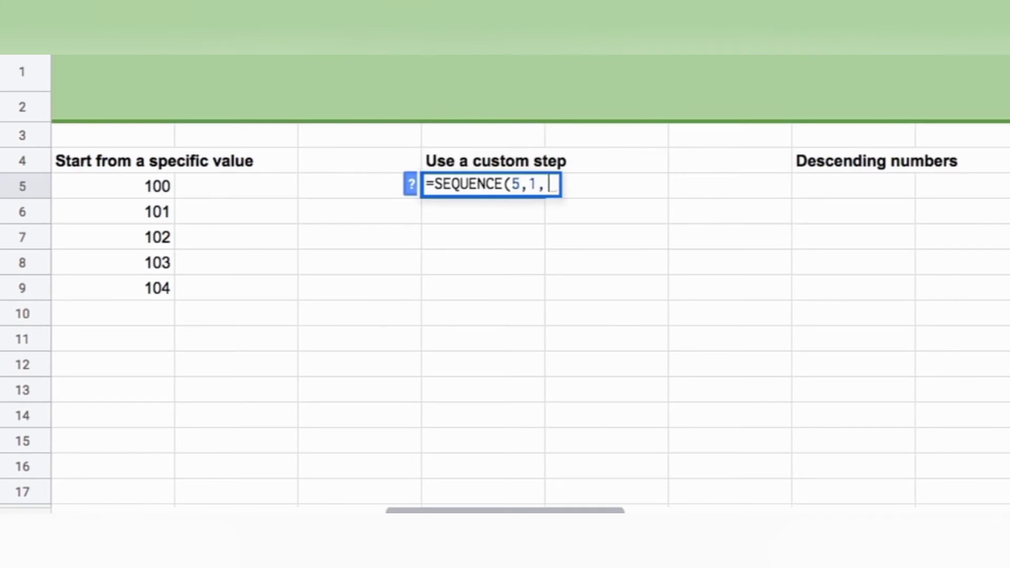
{"action": "type", "text": "0,10"}
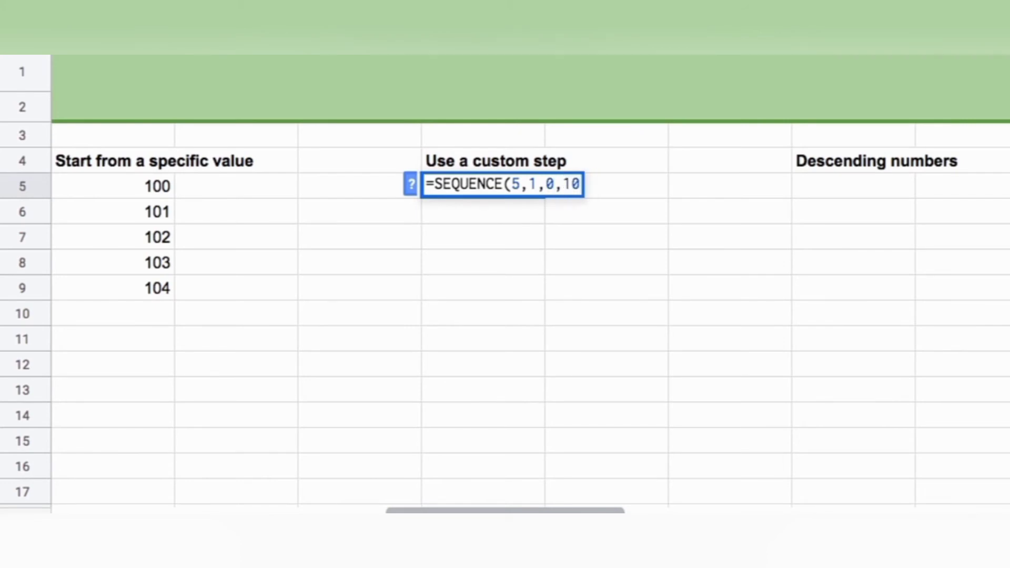
{"action": "type", "text": ")"}
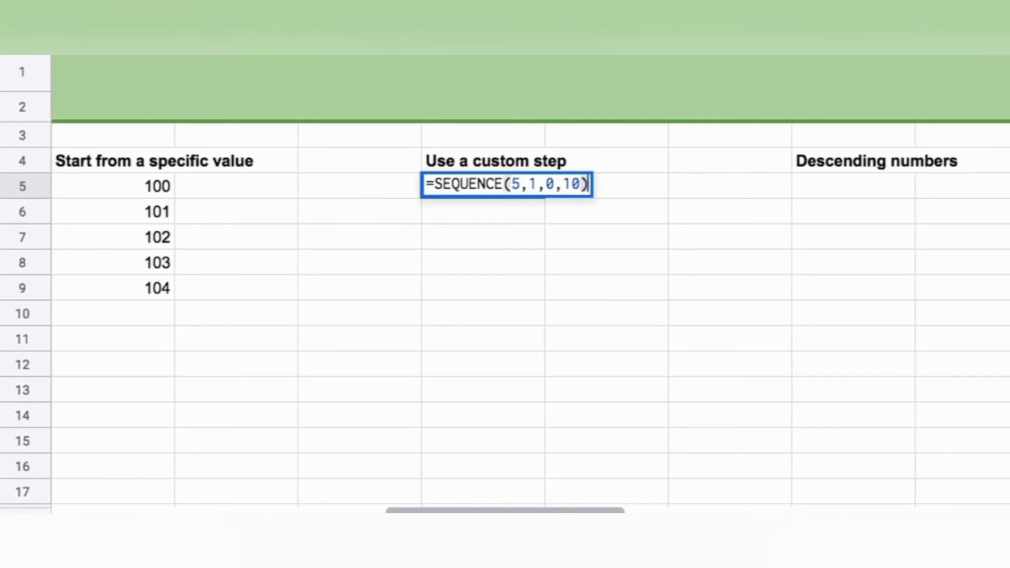
{"action": "key", "text": "Return"}
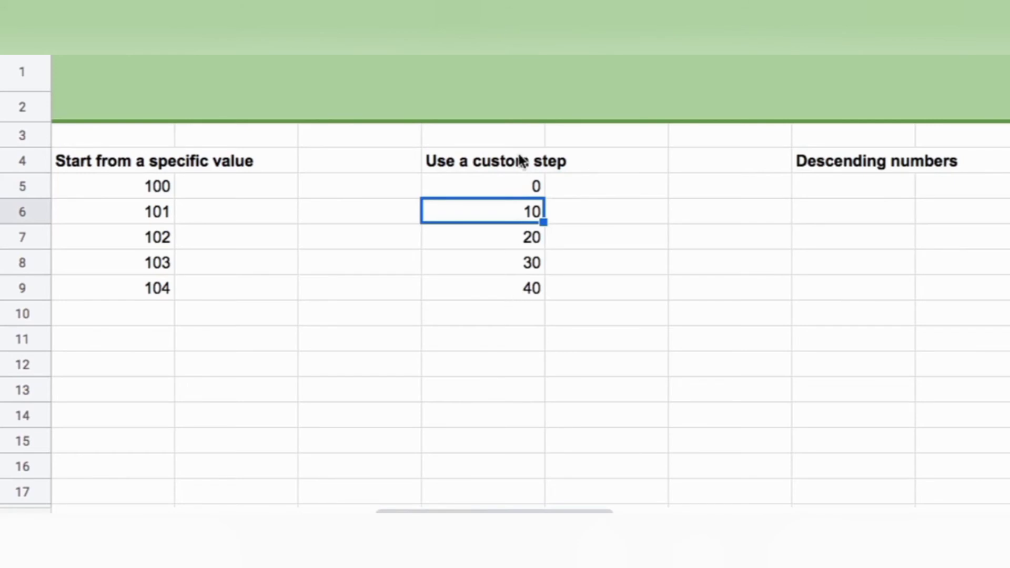
- Review the arguments of the SEQUENCE formula under Use a custom step without changing it
{"action": "key", "text": "Up"}
{"action": "key", "text": "Return"}
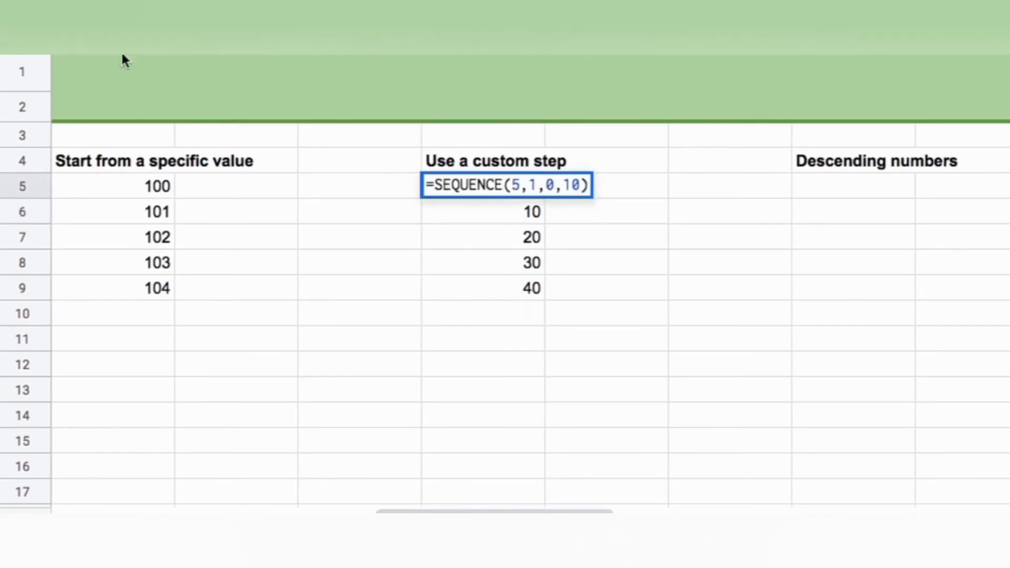
{"action": "key", "text": "Left"}
{"action": "key", "text": "Left"}
{"action": "key", "text": "Left"}
{"action": "key", "text": "Left"}
{"action": "key", "text": "Left"}
{"action": "key", "text": "Escape"}
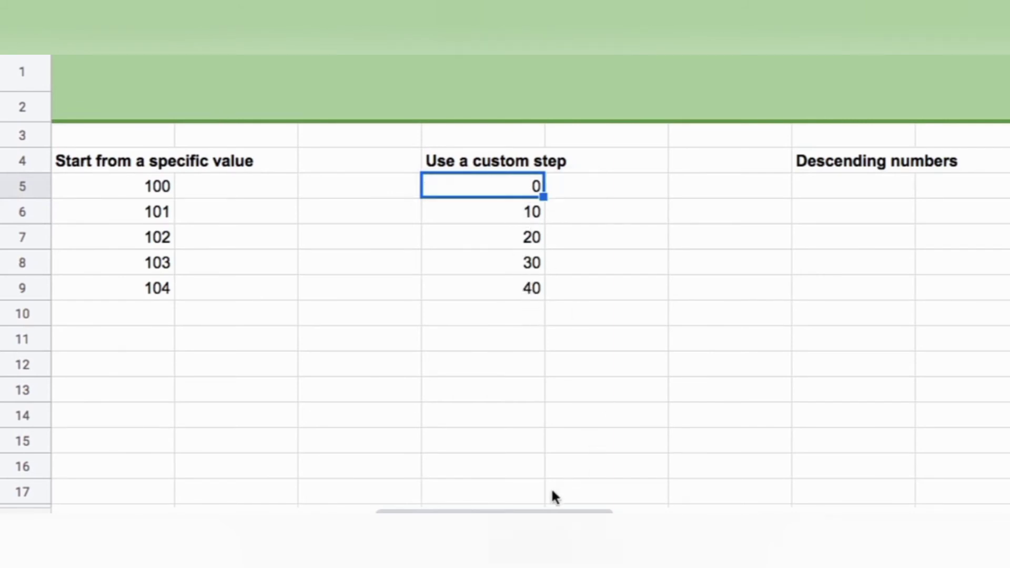
- Enter =SEQUENCE(5,1,5,-1) in the row 5 cell under Descending numbers and select the five resulting cells
{"action": "scroll", "coordinate": [553, 494], "scroll_direction": "right", "scroll_amount": 10}
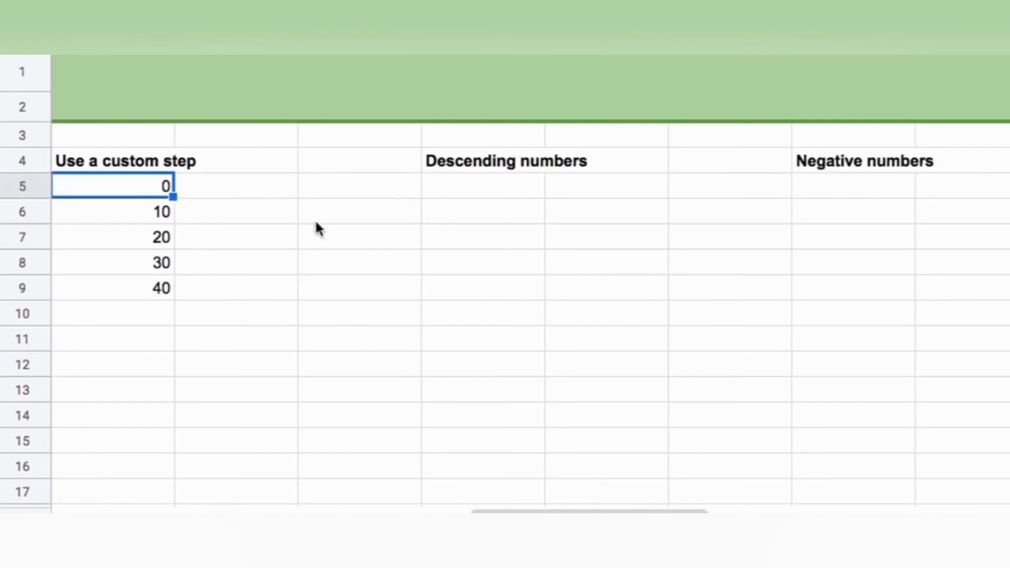
{"action": "left_click", "coordinate": [471, 189]}
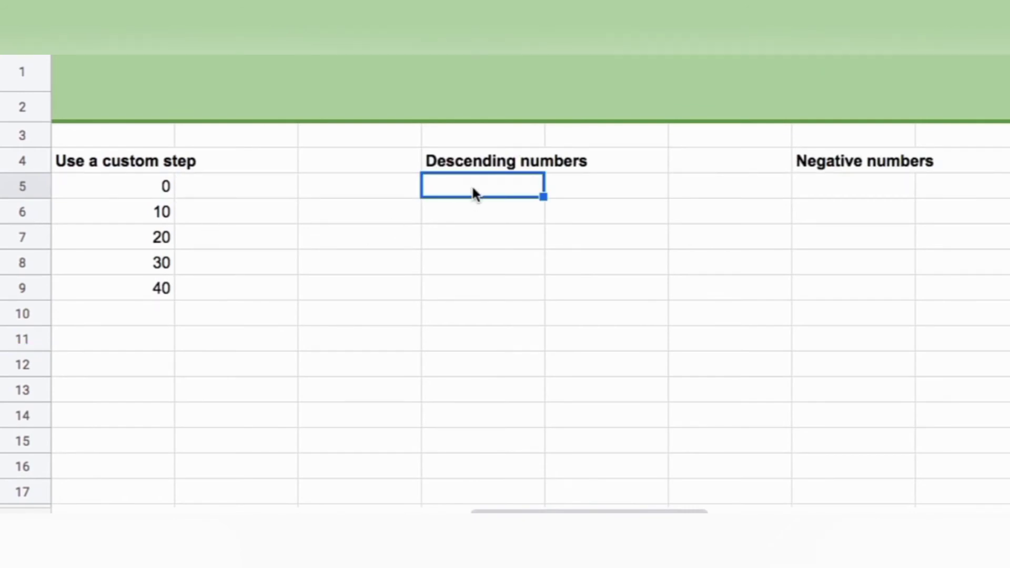
{"action": "type", "text": "=seq"}
{"action": "key", "text": "Tab"}
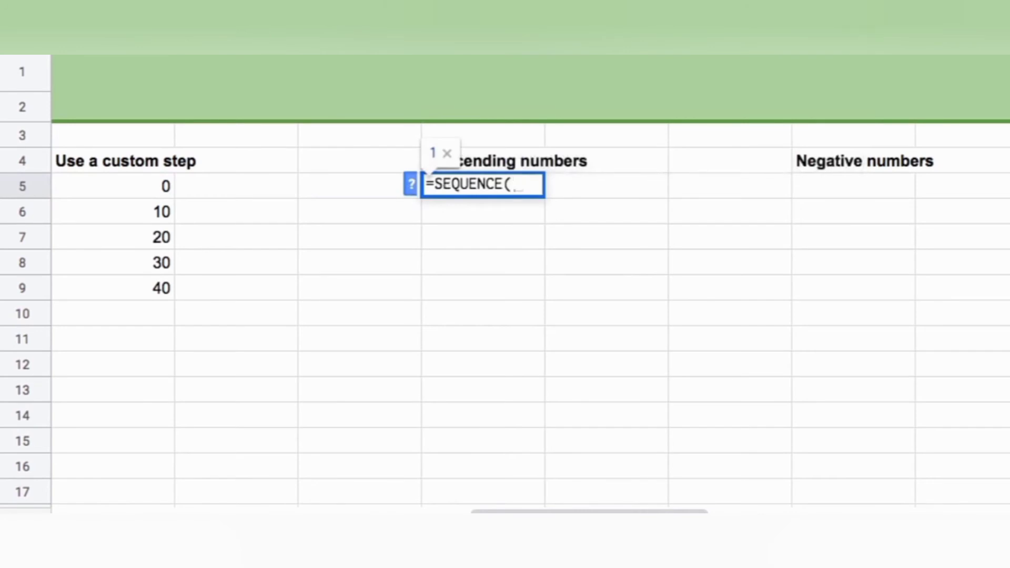
{"action": "type", "text": "5"}
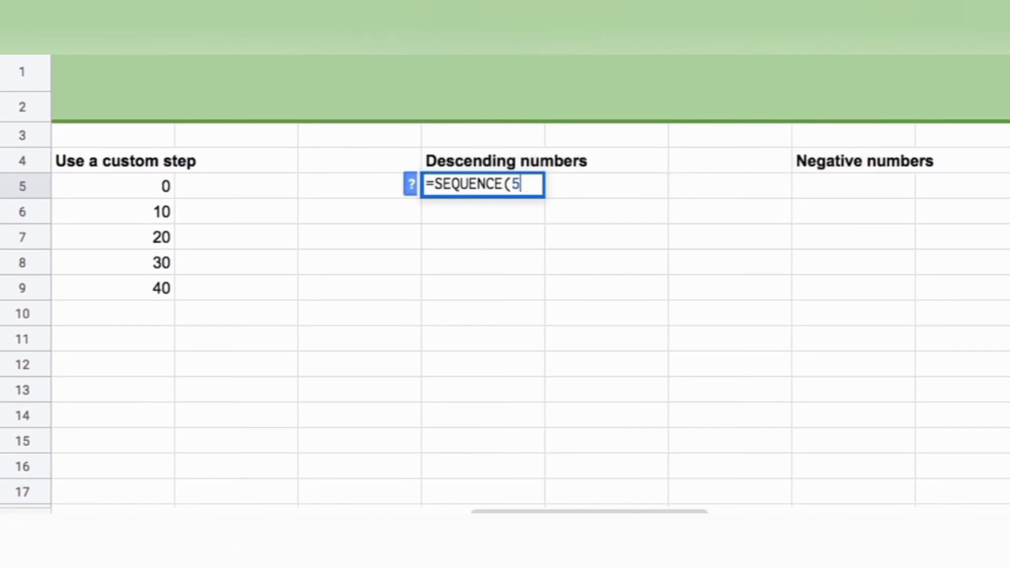
{"action": "type", "text": ",1,"}
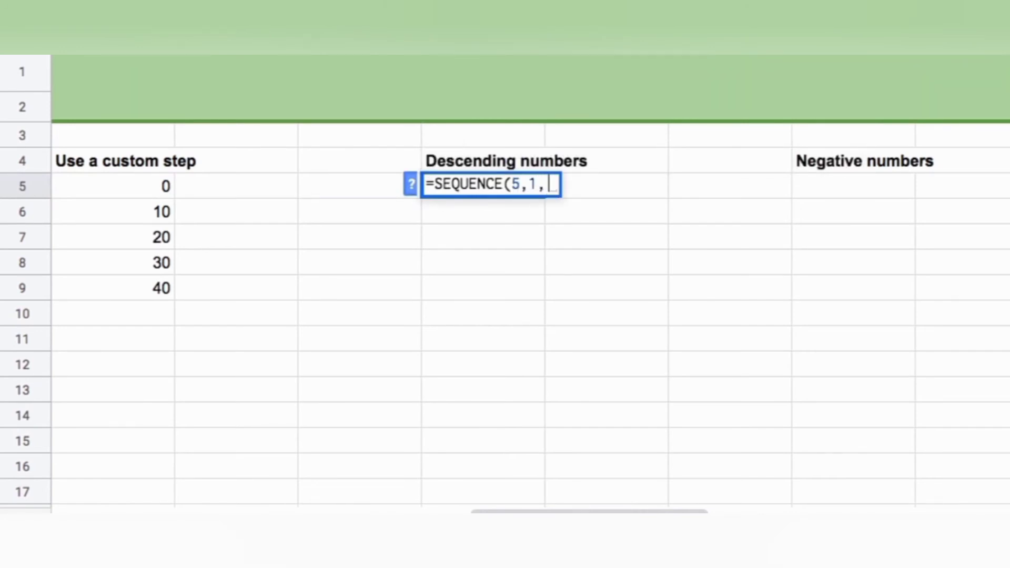
{"action": "type", "text": "5,"}
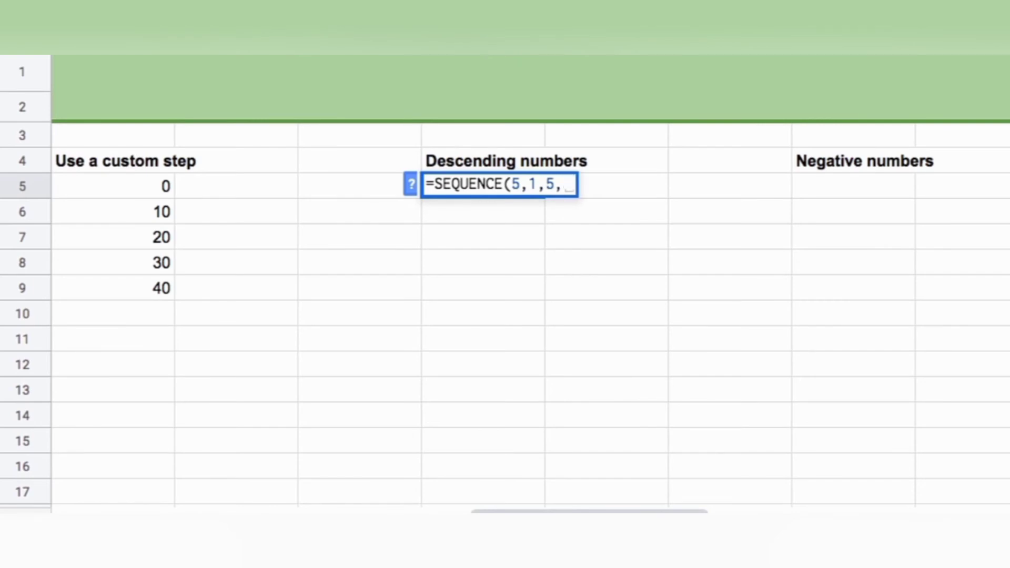
{"action": "type", "text": "-1)"}
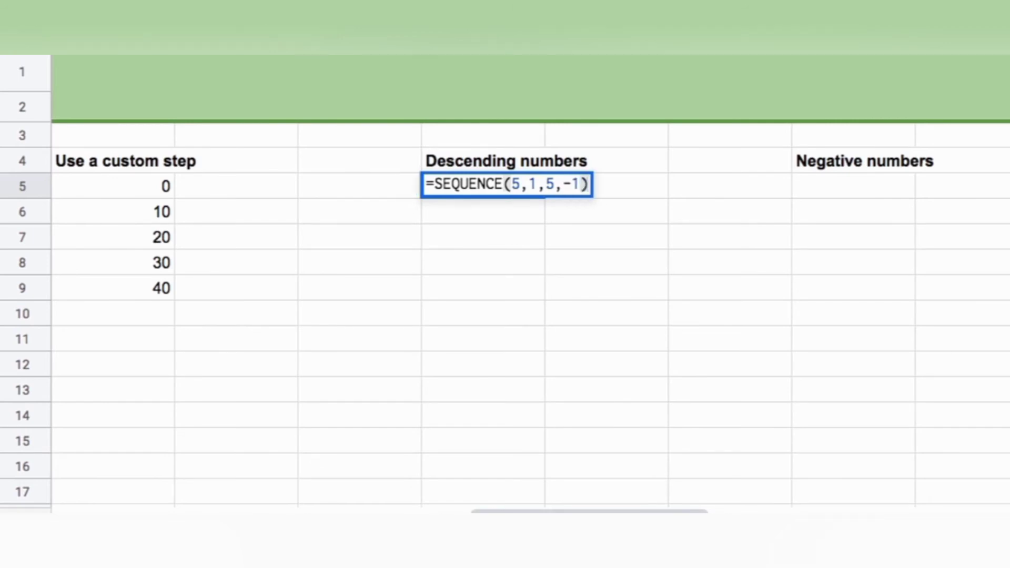
{"action": "key", "text": "Return"}
{"action": "left_click_drag", "start_coordinate": [512, 184], "coordinate": [497, 286]}
- Enter =SEQUENCE(5,1,-1,-1) in row 5 under Negative numbers and select the list it fills
{"action": "scroll", "coordinate": [497, 482], "scroll_direction": "right", "scroll_amount": 5}
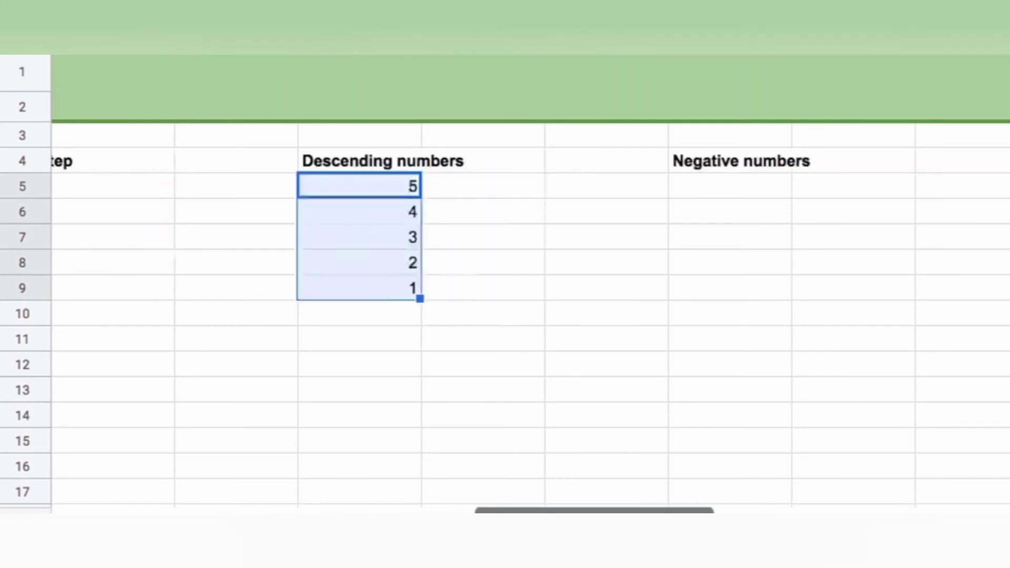
{"action": "left_click", "coordinate": [208, 190]}
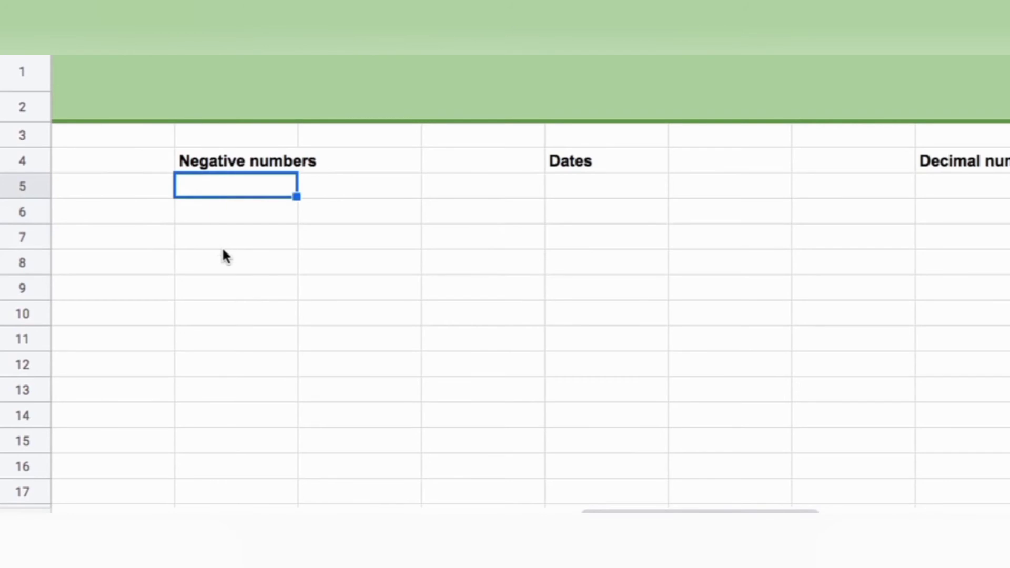
{"action": "type", "text": "=seq"}
{"action": "key", "text": "Tab"}
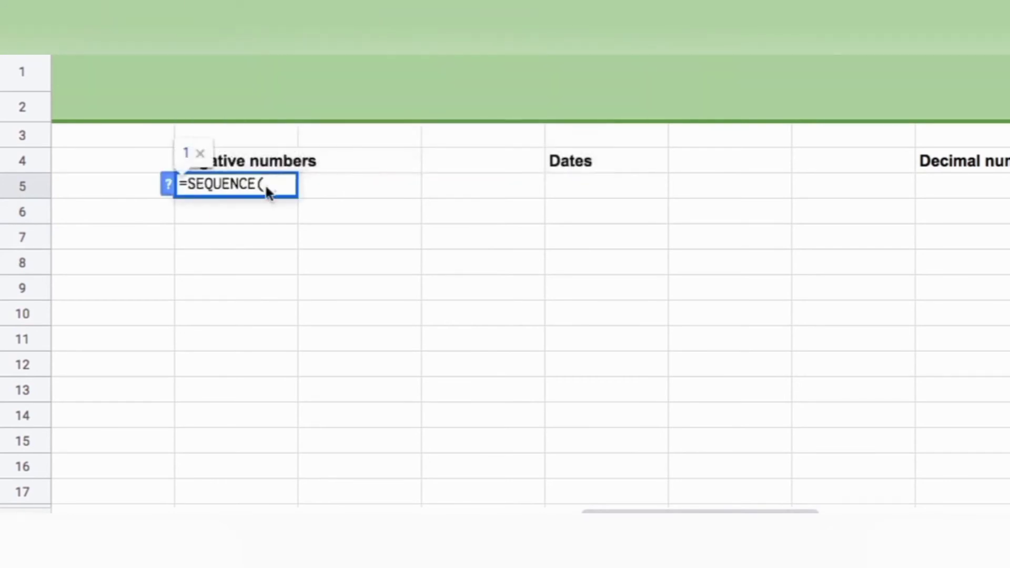
{"action": "type", "text": "5,1, "}
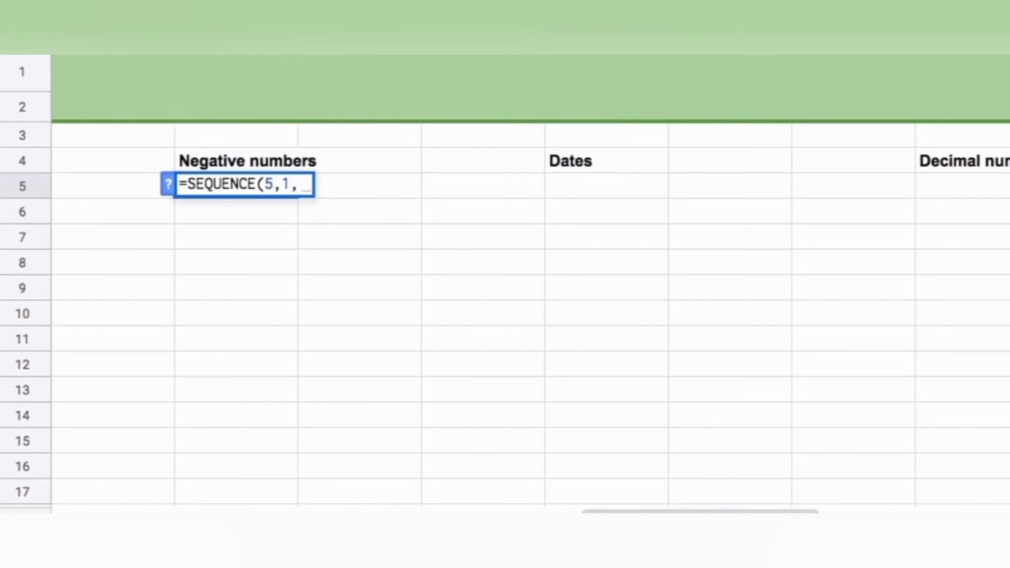
{"action": "type", "text": "-1,-1"}
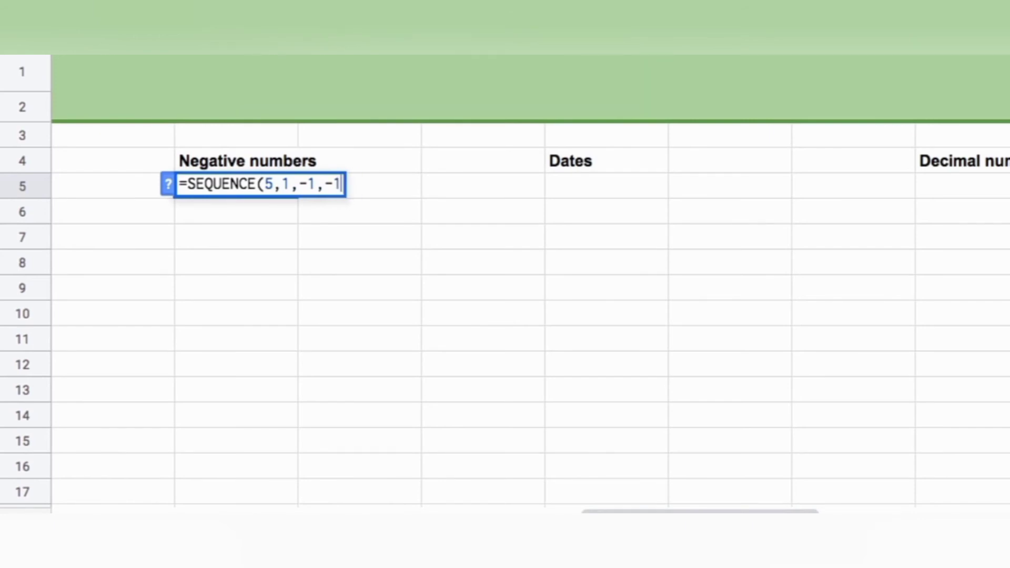
{"action": "type", "text": ")"}
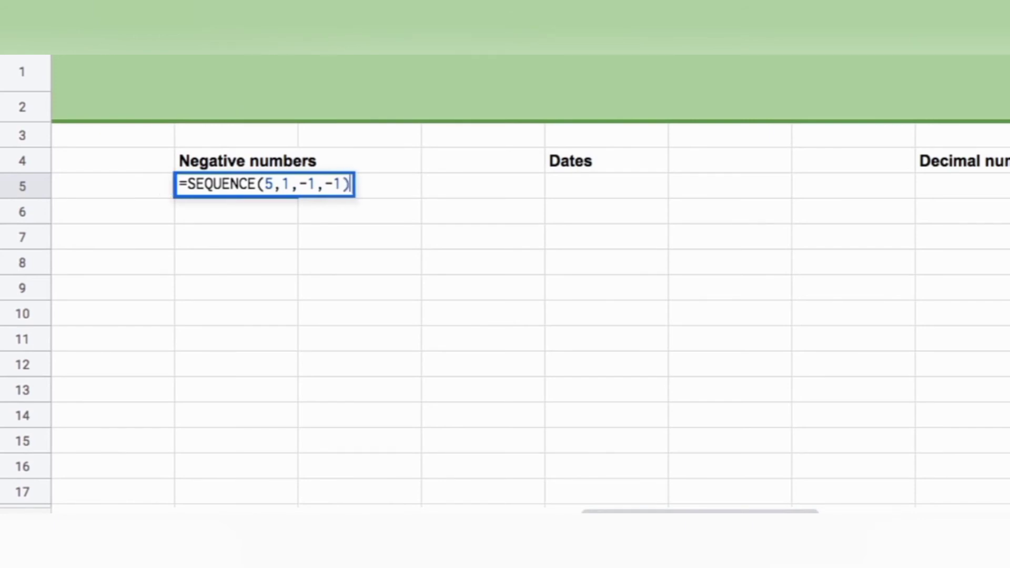
{"action": "key", "text": "Return"}
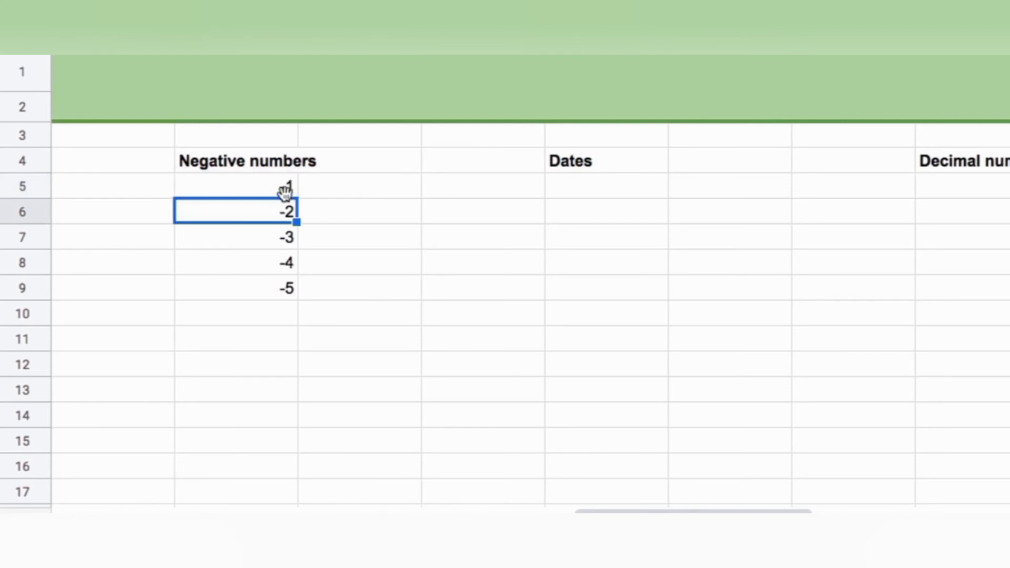
{"action": "left_click_drag", "start_coordinate": [282, 190], "coordinate": [274, 288]}
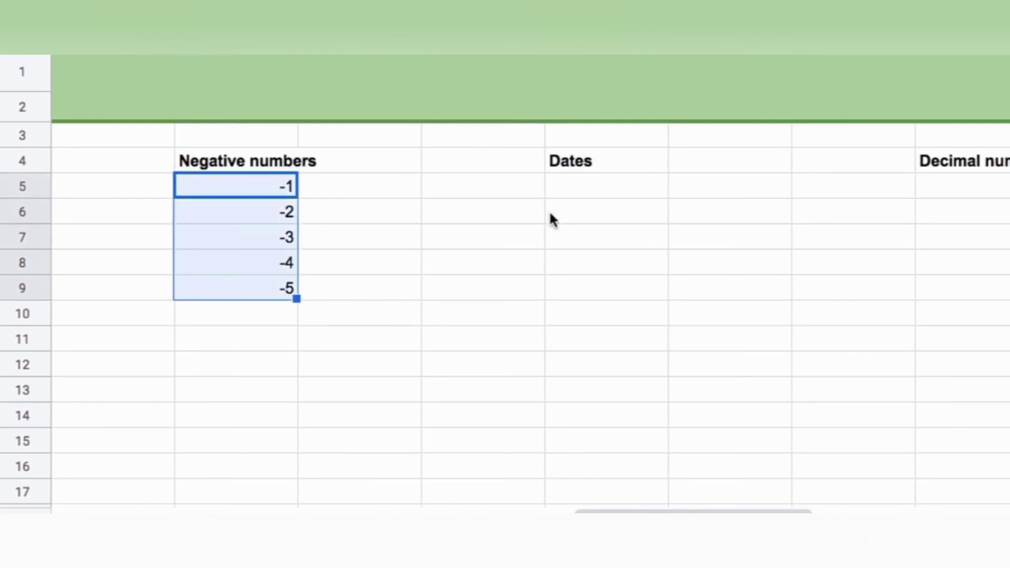
- Enter =SEQUENCE(5,1,TODAY(),1) in the row 5 cell under Dates
{"action": "left_click", "coordinate": [557, 193]}
{"action": "scroll", "coordinate": [361, 197], "scroll_direction": "right", "scroll_amount": 4}
{"action": "type", "text": "=seq"}
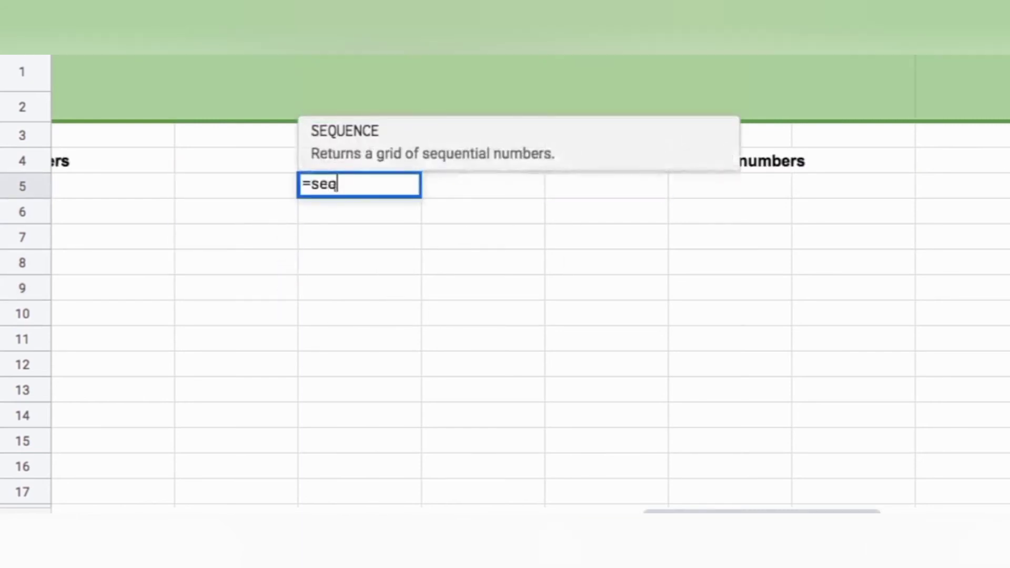
{"action": "key", "text": "Tab"}
{"action": "type", "text": "5"}
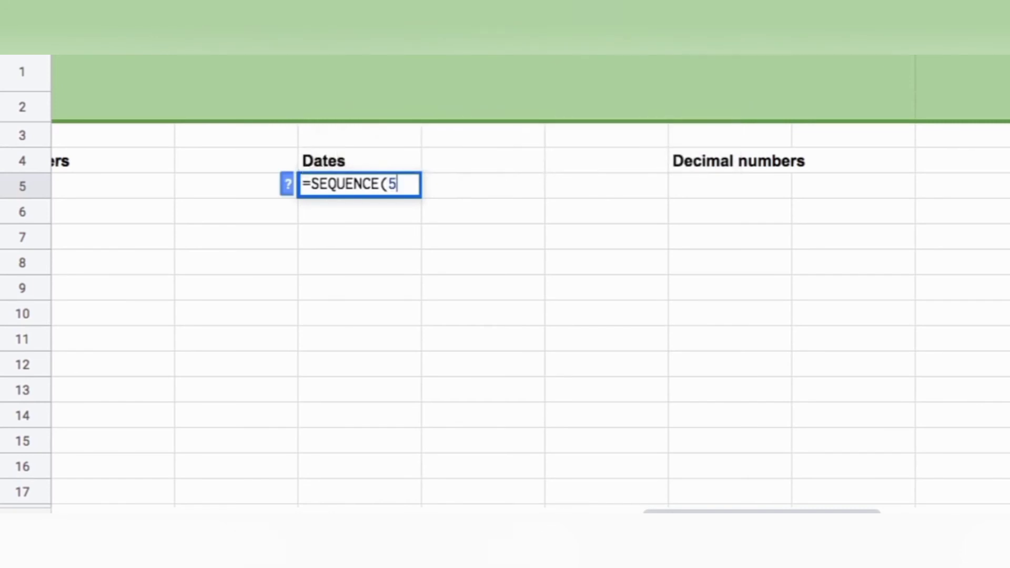
{"action": "type", "text": ",1,today"}
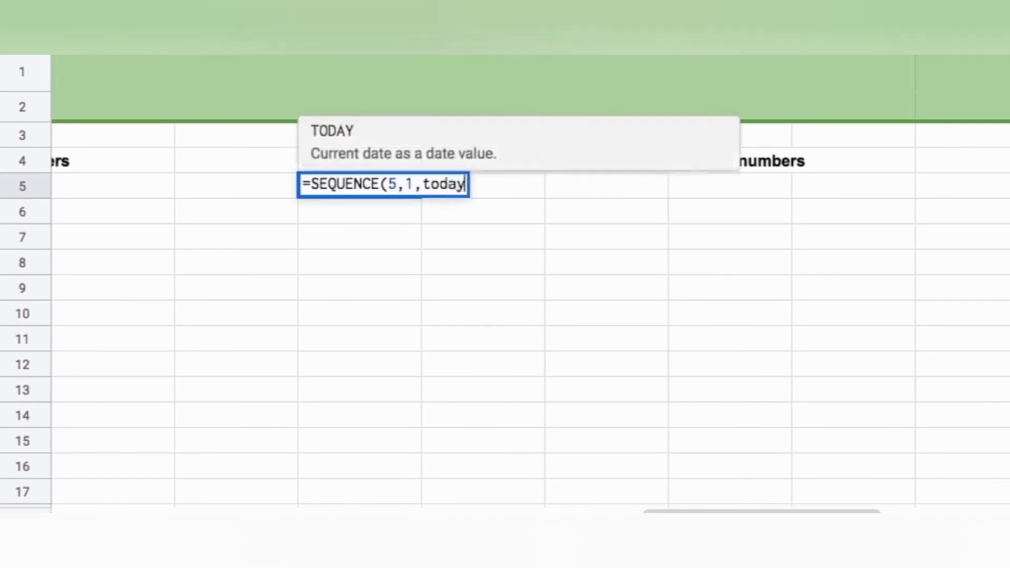
{"action": "key", "text": "Tab"}
{"action": "type", "text": ")"}
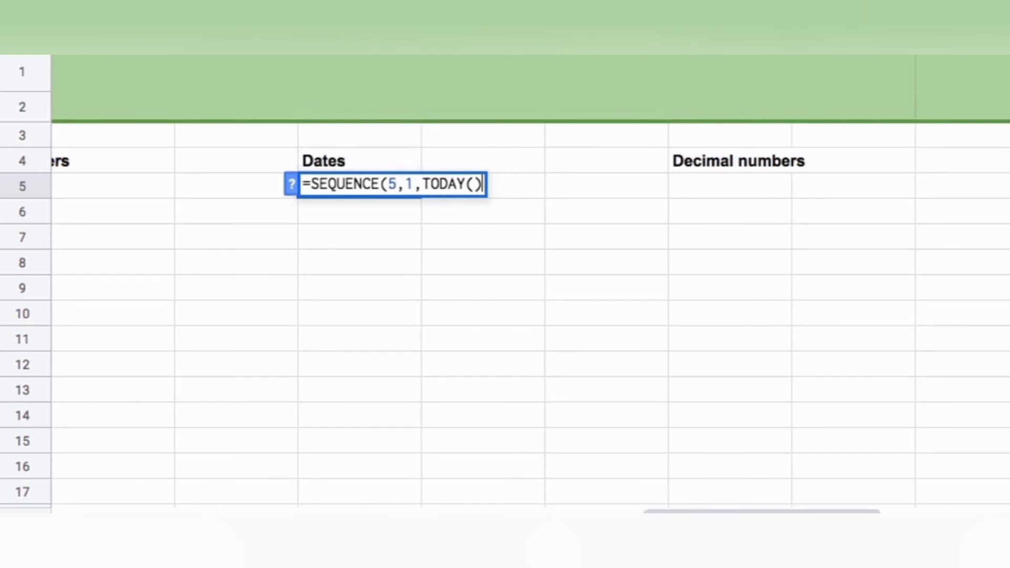
{"action": "type", "text": ",1)"}
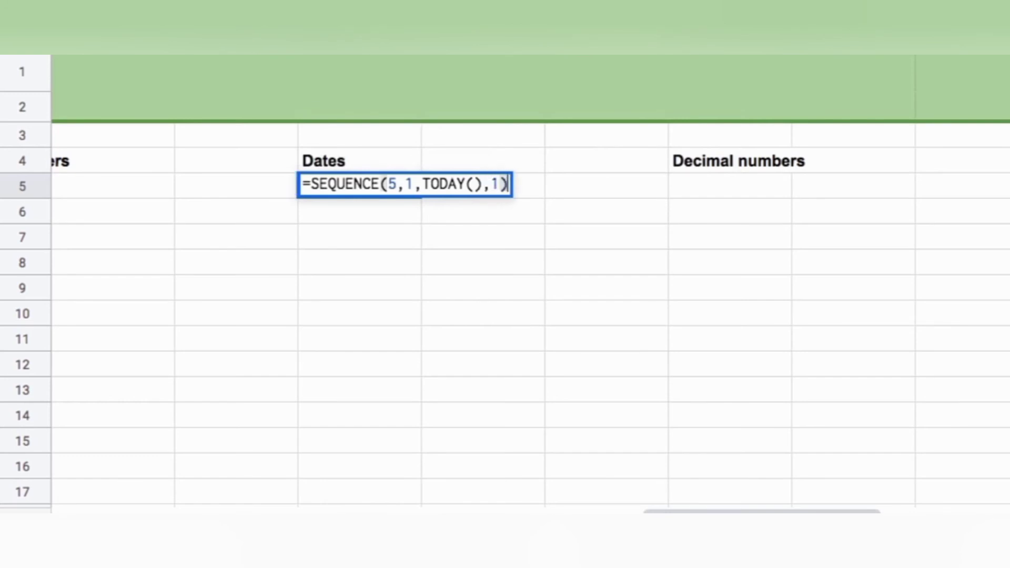
{"action": "key", "text": "Return"}
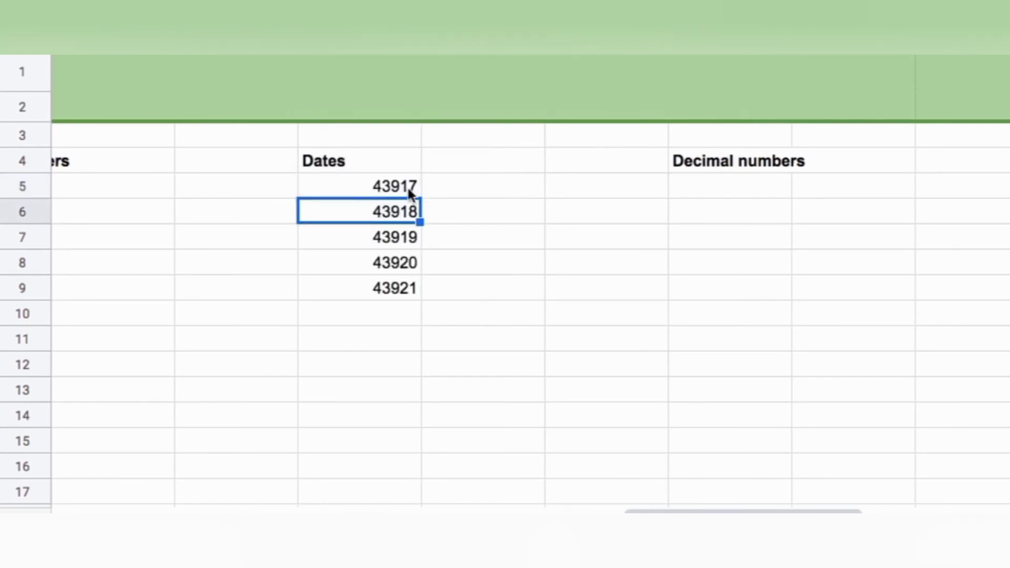
- Apply the Date number format to the five sequence cells Z5:Z9 under Dates, and select the first one
{"action": "left_click_drag", "start_coordinate": [410, 194], "coordinate": [396, 285]}
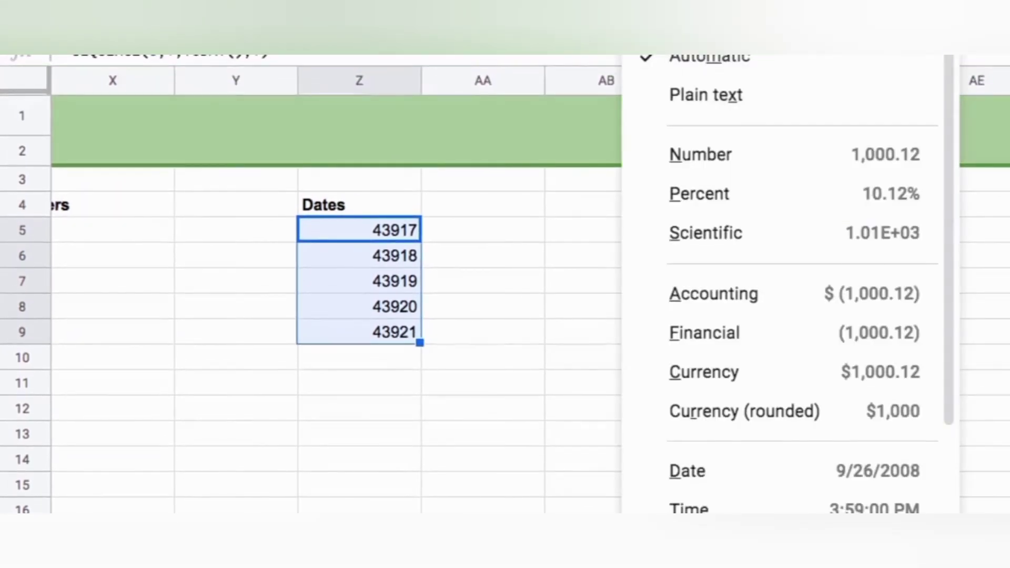
{"action": "left_click", "coordinate": [894, 472]}
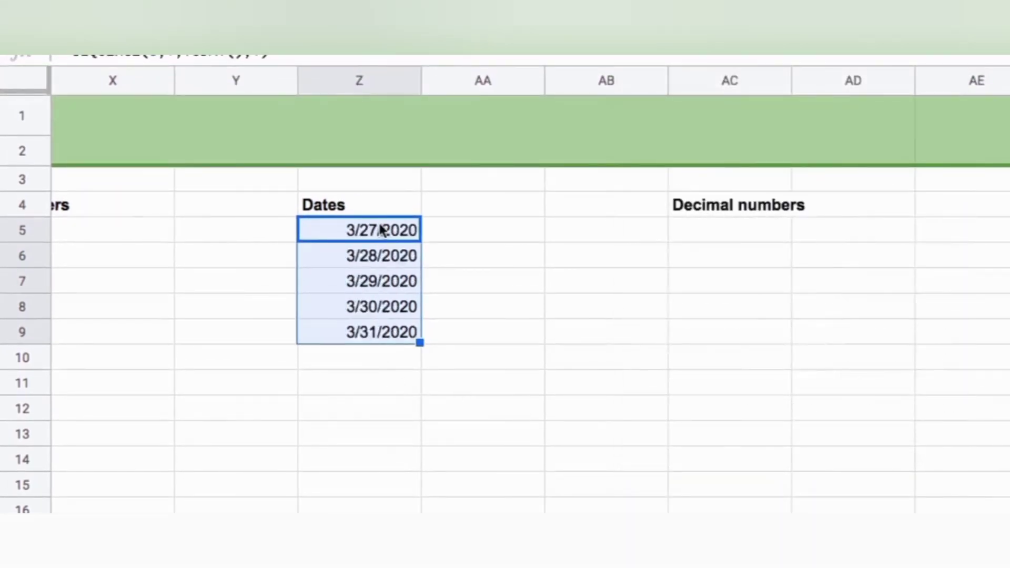
{"action": "left_click", "coordinate": [377, 231]}
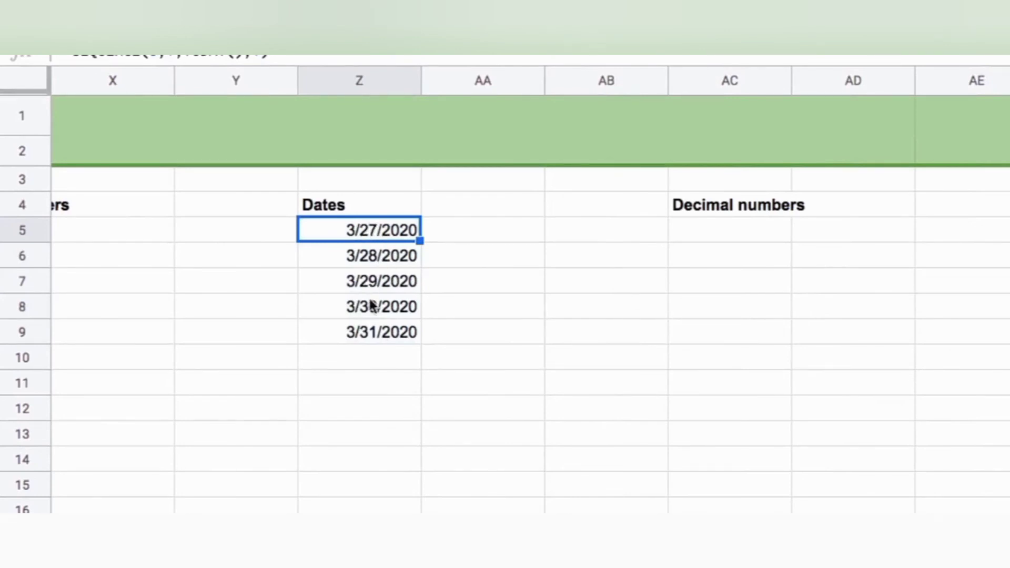
- Enter =SEQUENCE(5,1,10,1) in the row 5 cell under Decimal numbers
{"action": "left_click", "coordinate": [738, 184]}
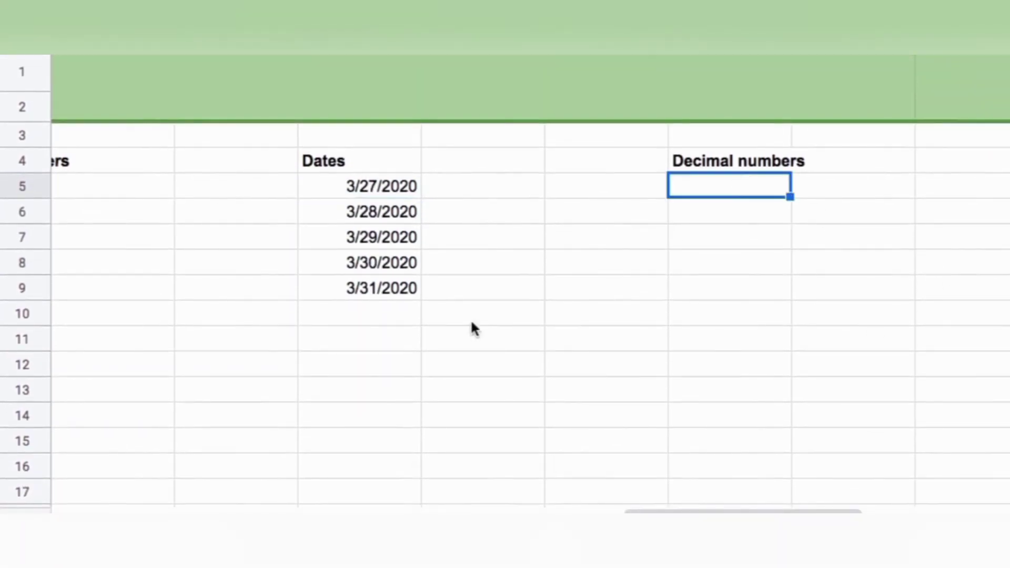
{"action": "type", "text": "=seq"}
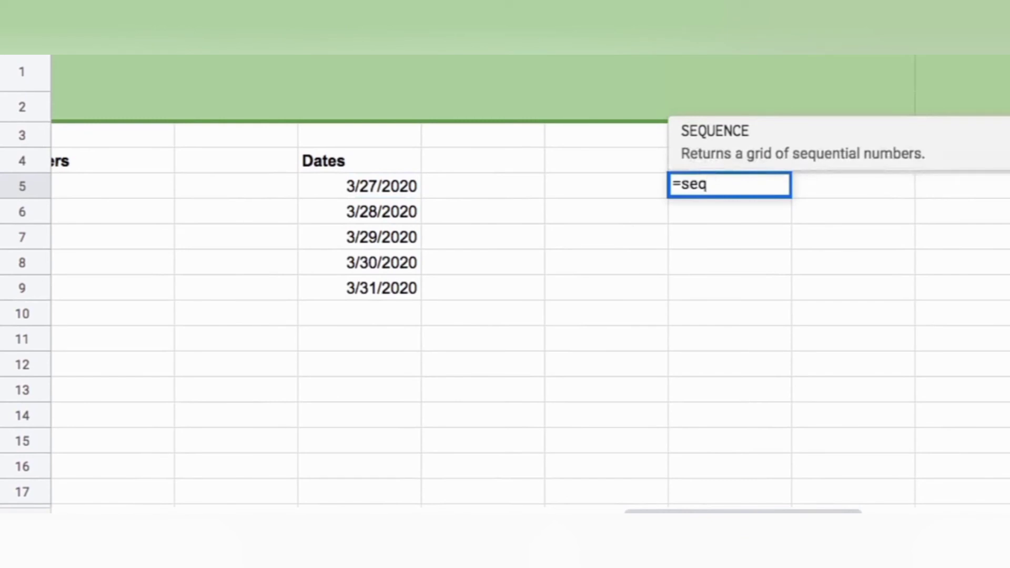
{"action": "key", "text": "Tab"}
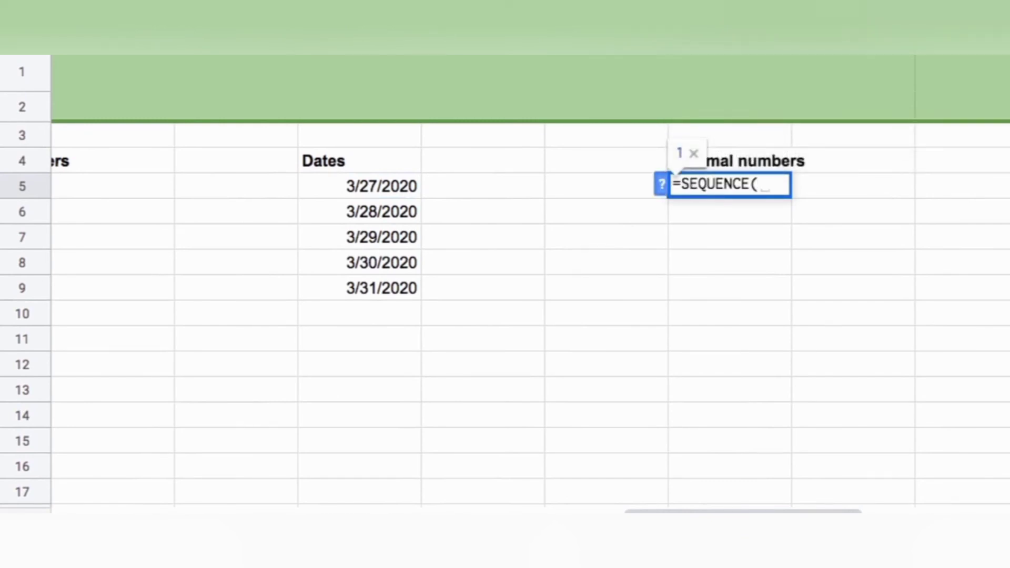
{"action": "type", "text": "5,1,"}
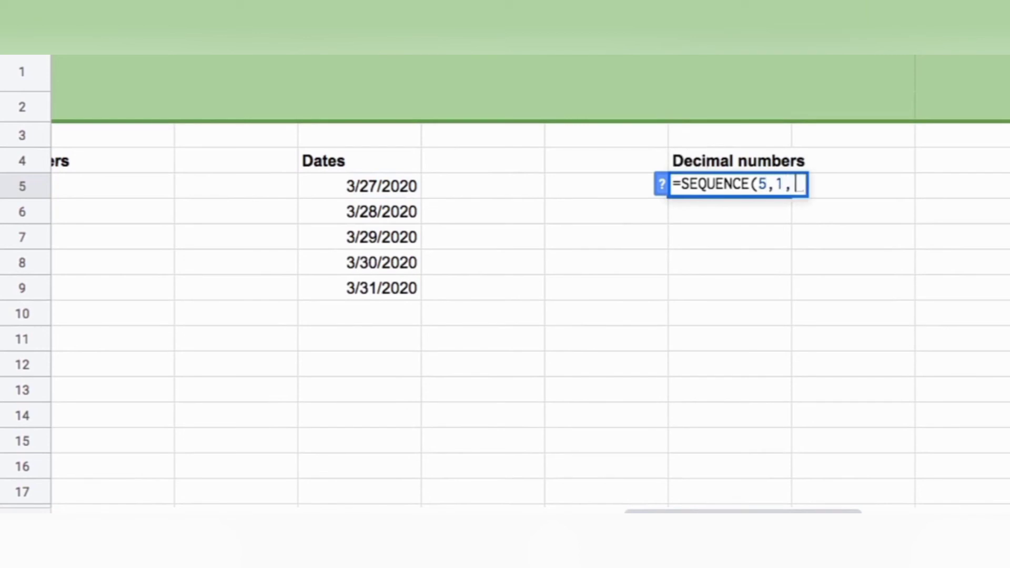
{"action": "type", "text": "10,1)"}
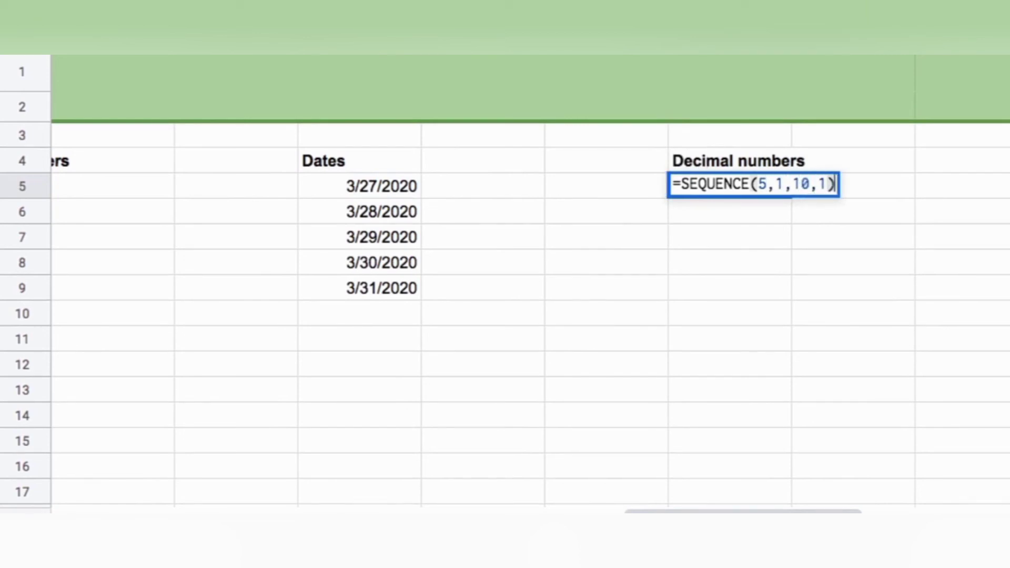
{"action": "key", "text": "Return"}
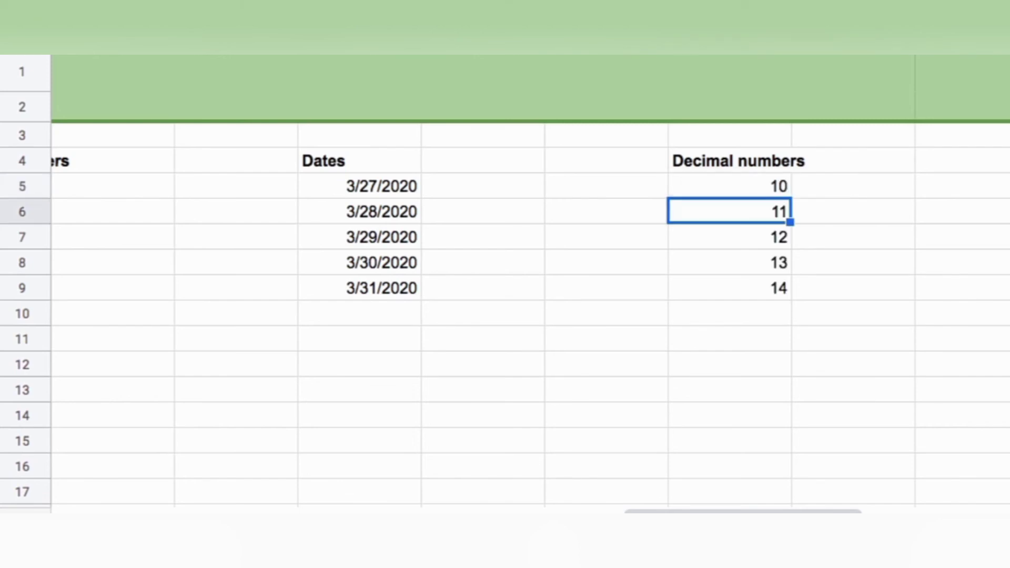
- Append /10 to the SEQUENCE formula under Decimal numbers to divide its output by 10
{"action": "key", "text": "Up"}
{"action": "key", "text": "Return"}
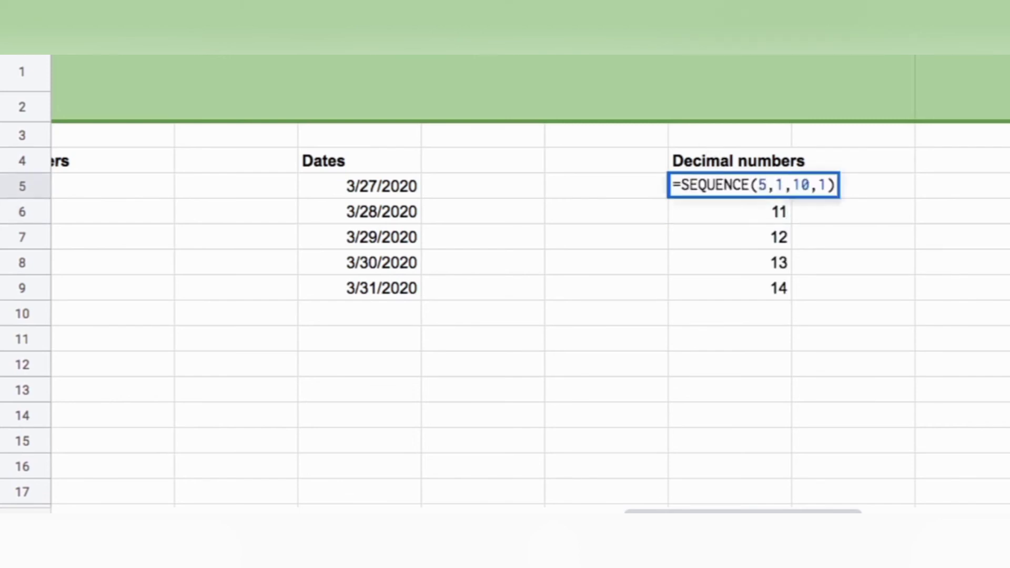
{"action": "type", "text": "/1"}
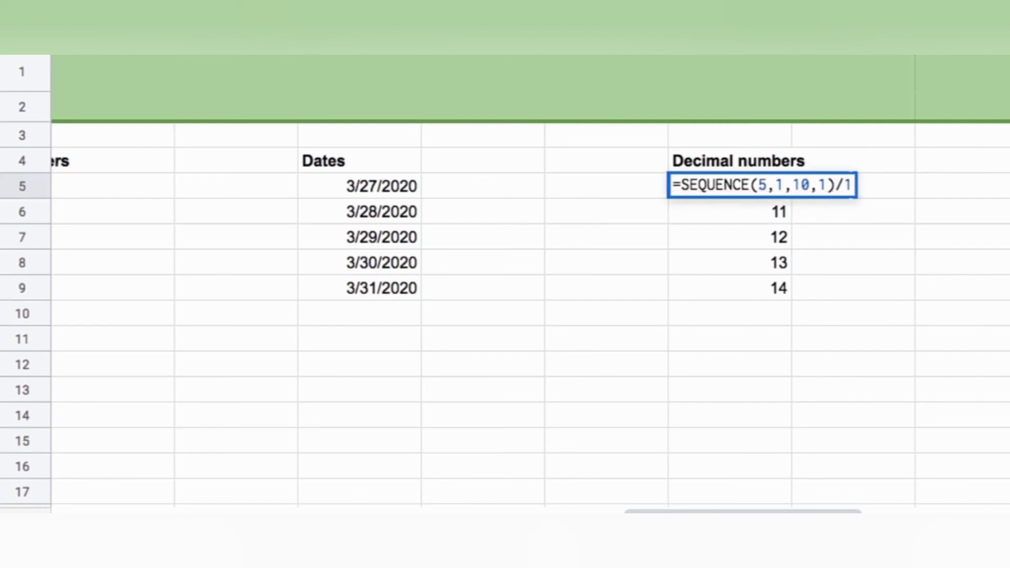
{"action": "type", "text": "0"}
{"action": "key", "text": "Return"}
- Wrap the Decimal numbers formula as =ArrayFormula(SEQUENCE(5,1,10,1)/10) and select the five cells from row 5 to row 9
{"action": "left_click", "coordinate": [728, 186]}
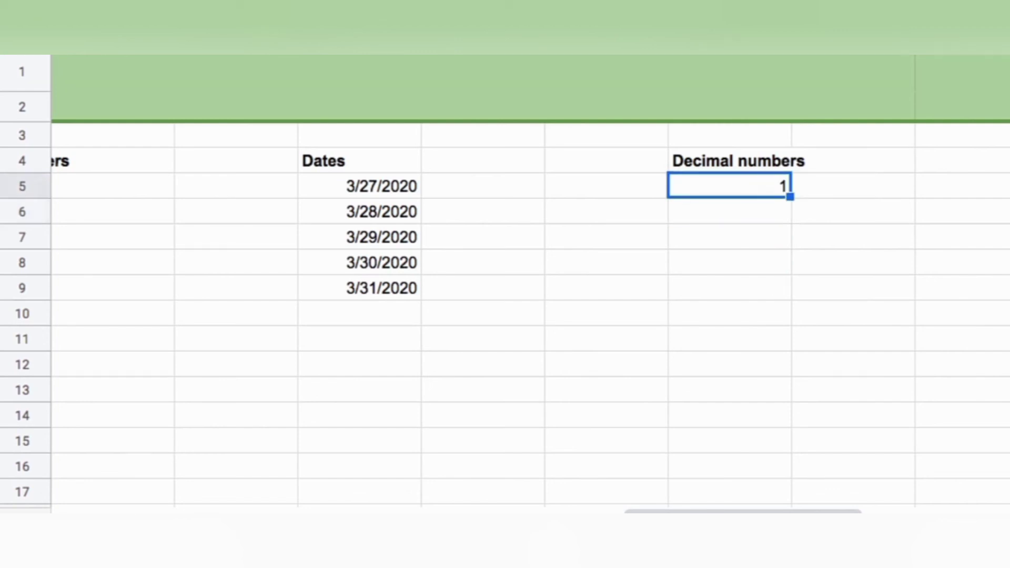
{"action": "key", "text": "Return"}
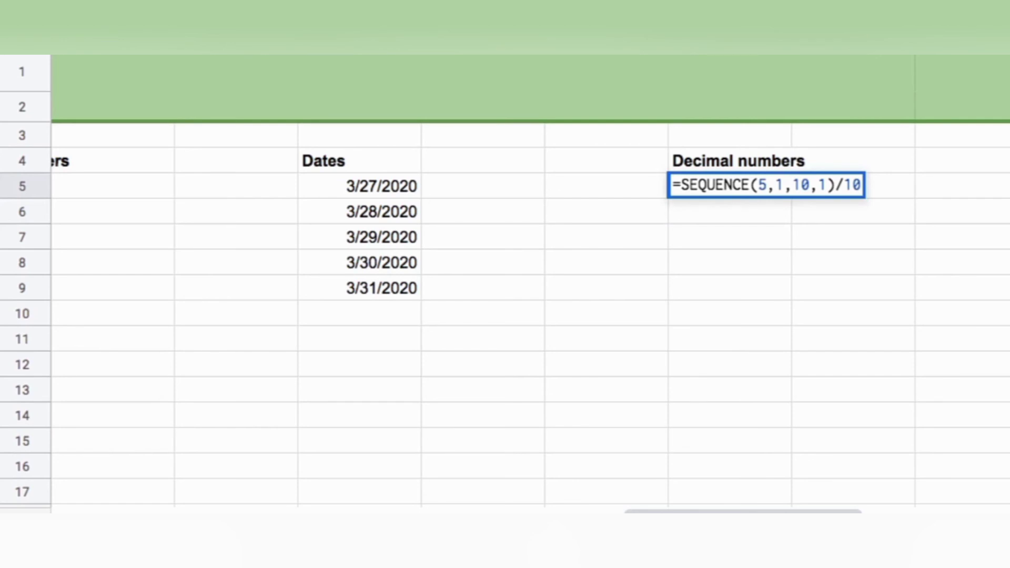
{"action": "key", "text": "ctrl+shift+Return"}
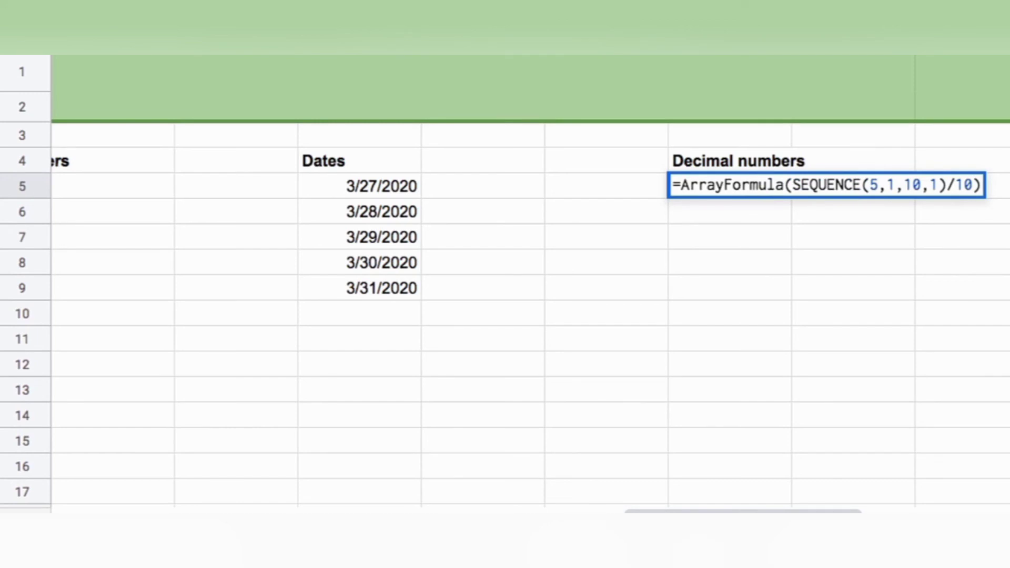
{"action": "key", "text": "Return"}
{"action": "left_click_drag", "start_coordinate": [764, 192], "coordinate": [763, 290]}
- Enter =SEQUENCE(5,1,1,0) in the row 5 cell under Constant numbers and select the five sequence cells
{"action": "scroll", "coordinate": [570, 239], "scroll_direction": "right", "scroll_amount": 10}
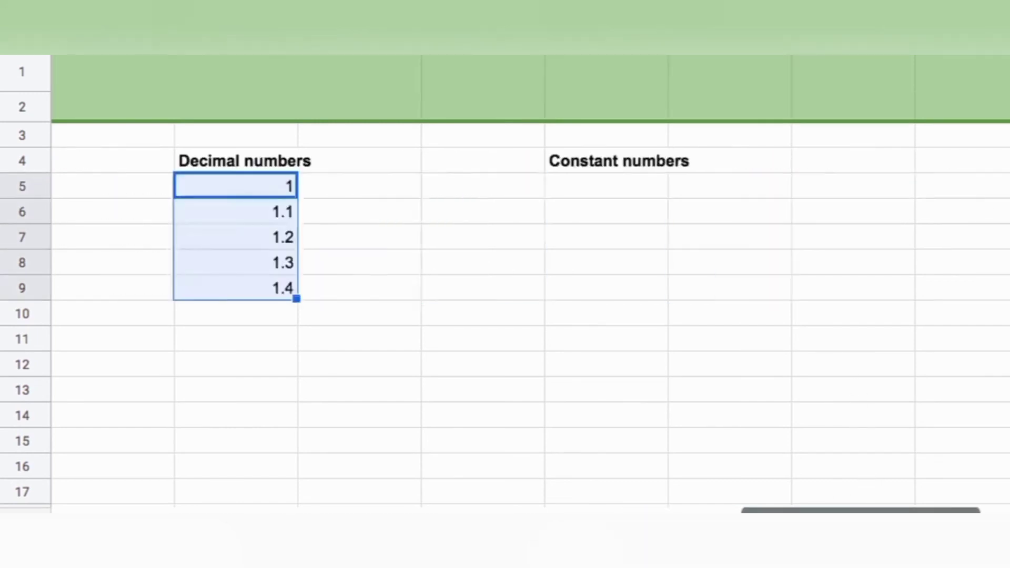
{"action": "key", "text": "Right"}
{"action": "key", "text": "Right"}
{"action": "key", "text": "Right"}
{"action": "type", "text": "=seq"}
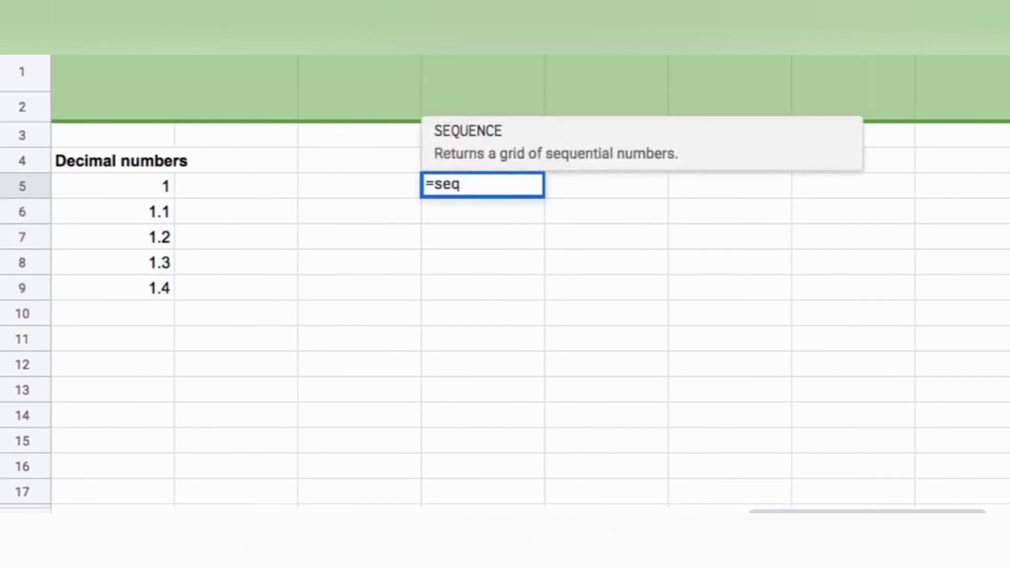
{"action": "key", "text": "Tab"}
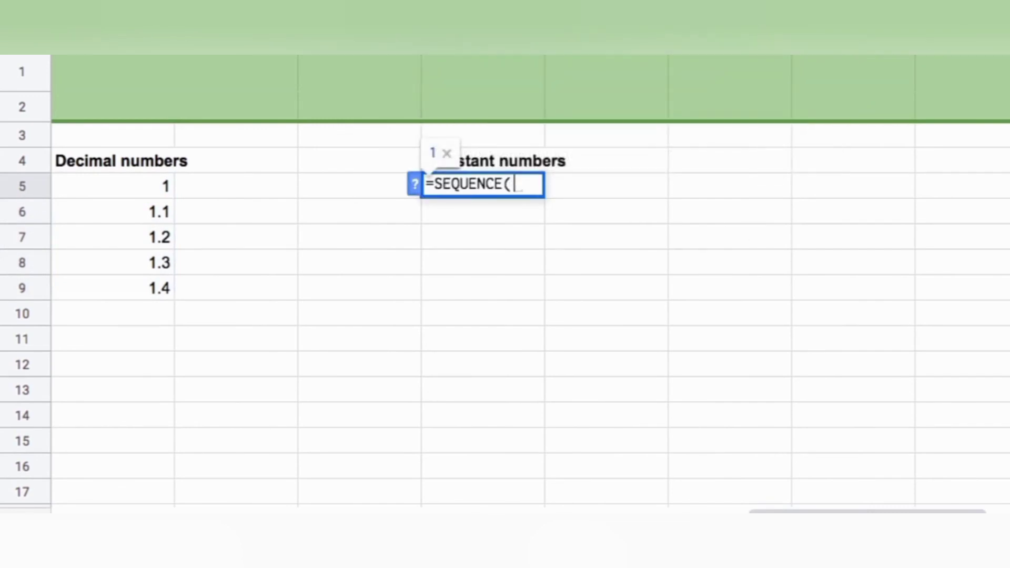
{"action": "type", "text": "5"}
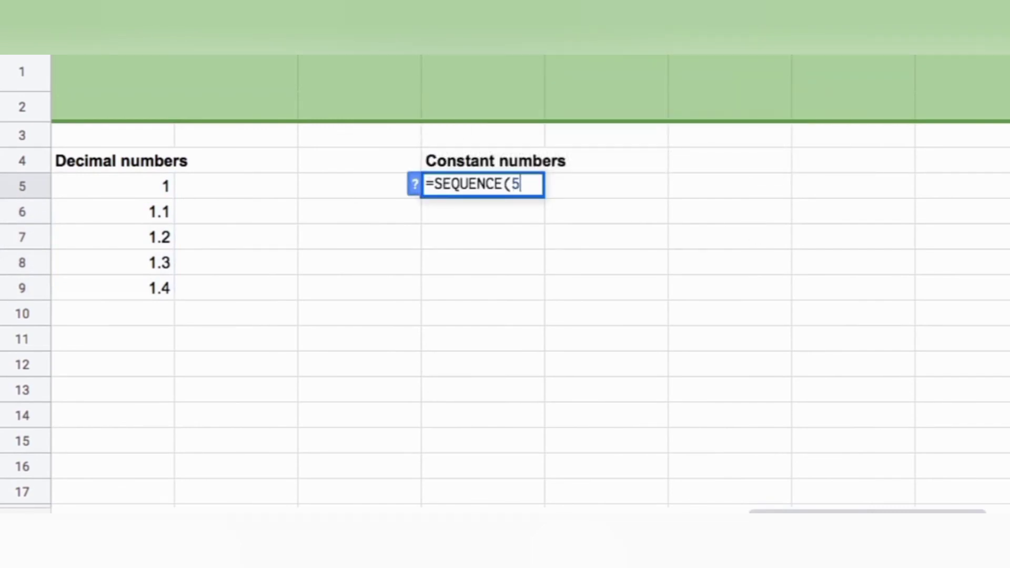
{"action": "type", "text": ",1,1,0"}
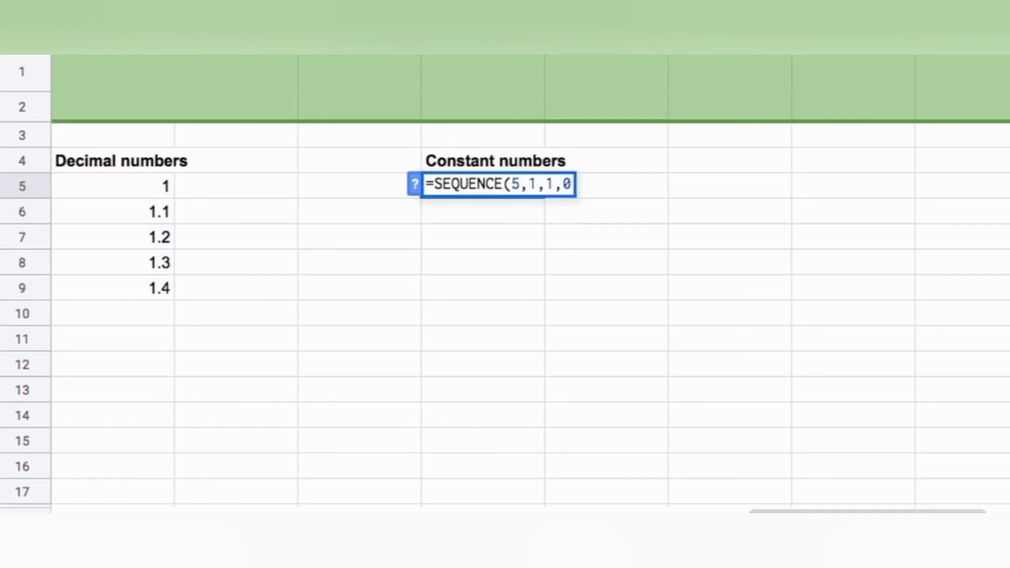
{"action": "type", "text": ")"}
{"action": "key", "text": "Return"}
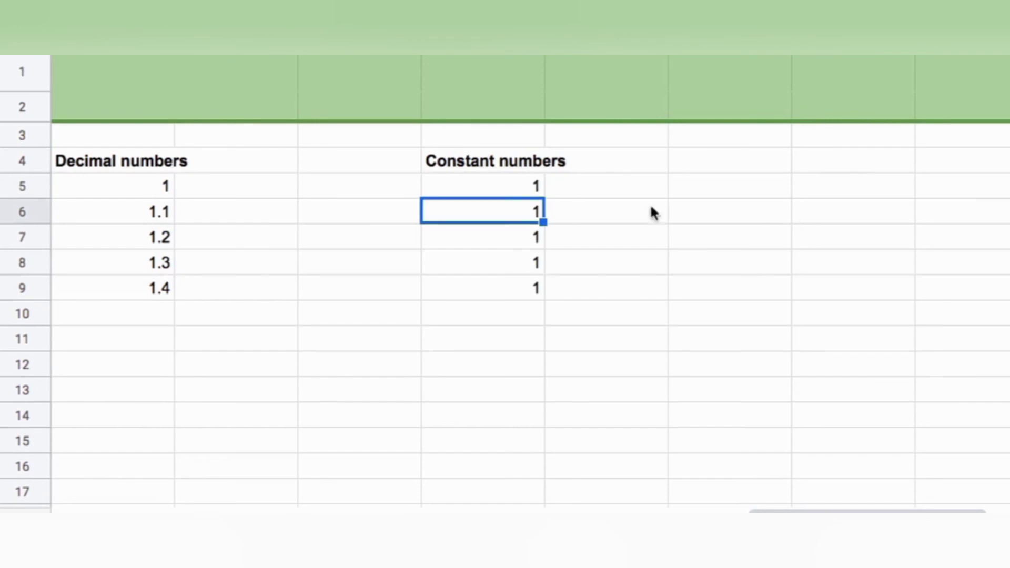
{"action": "left_click_drag", "start_coordinate": [513, 187], "coordinate": [510, 288]}
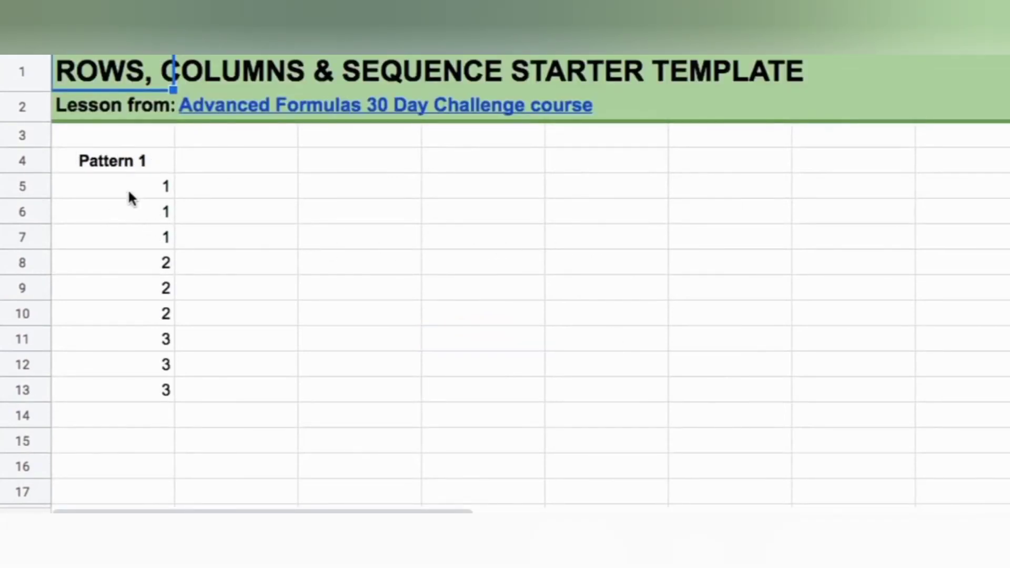
- Review the Pattern 1 values, and enter =SEQUENCE(9,1) in the row 5 cell two columns to the right of them
{"action": "left_click_drag", "start_coordinate": [128, 194], "coordinate": [135, 389]}
{"action": "left_click", "coordinate": [141, 268]}
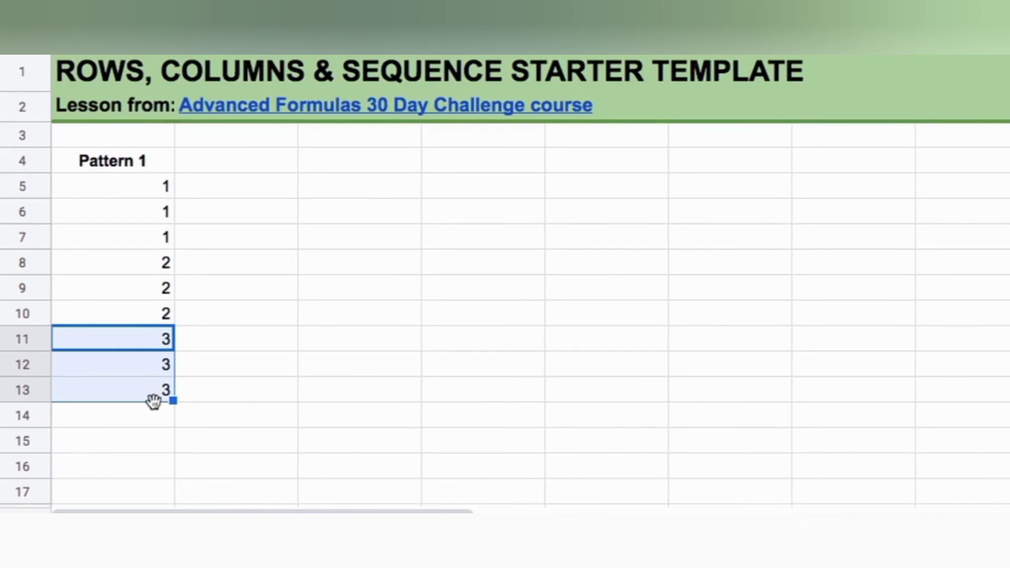
{"action": "left_click", "coordinate": [365, 194]}
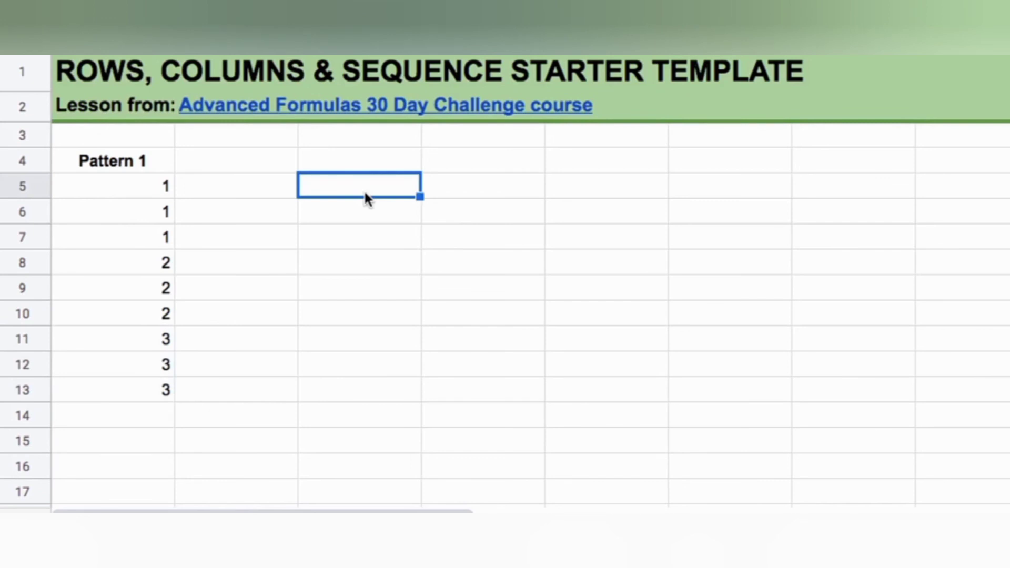
{"action": "type", "text": "="}
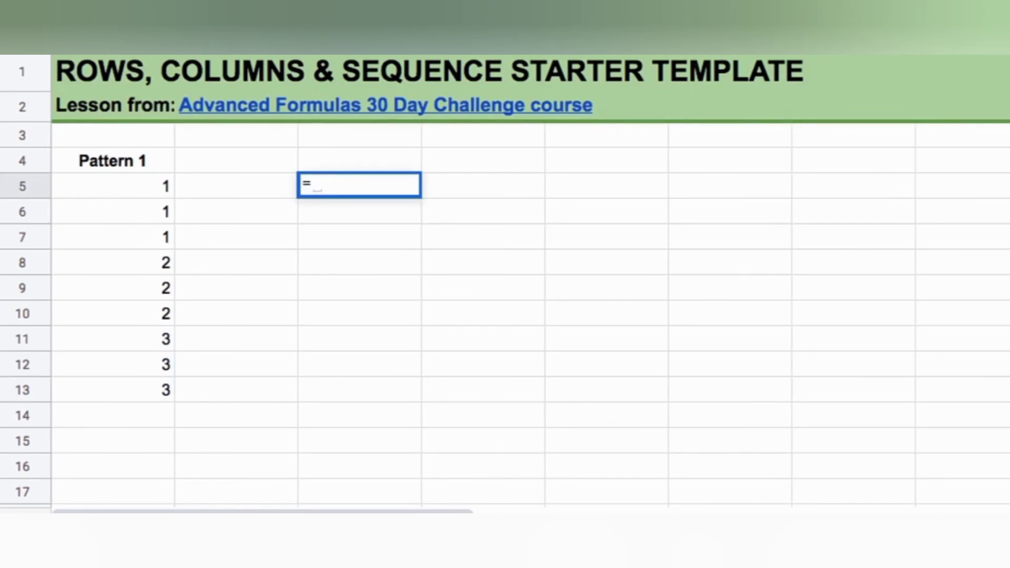
{"action": "type", "text": "sequ"}
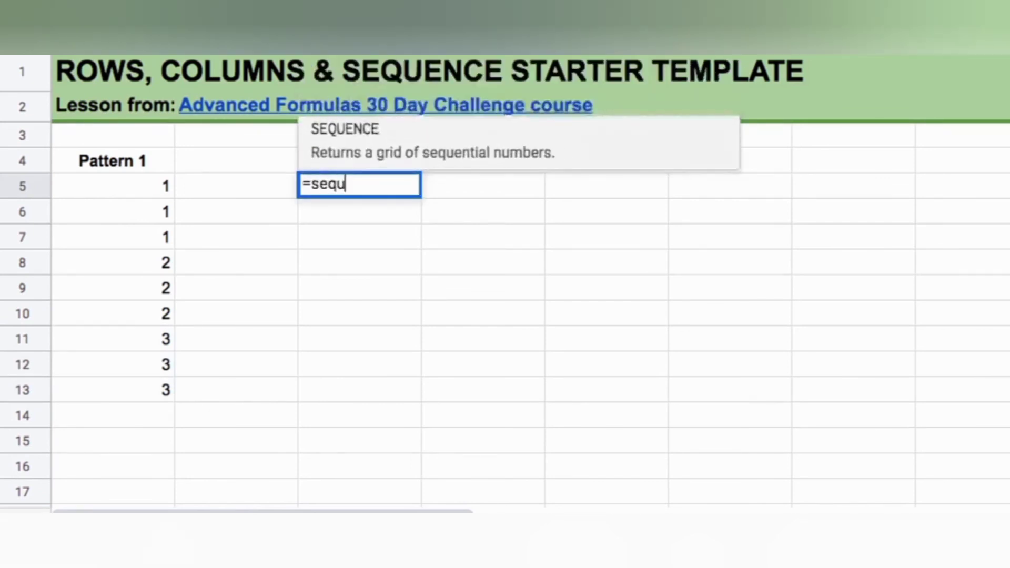
{"action": "key", "text": "Tab"}
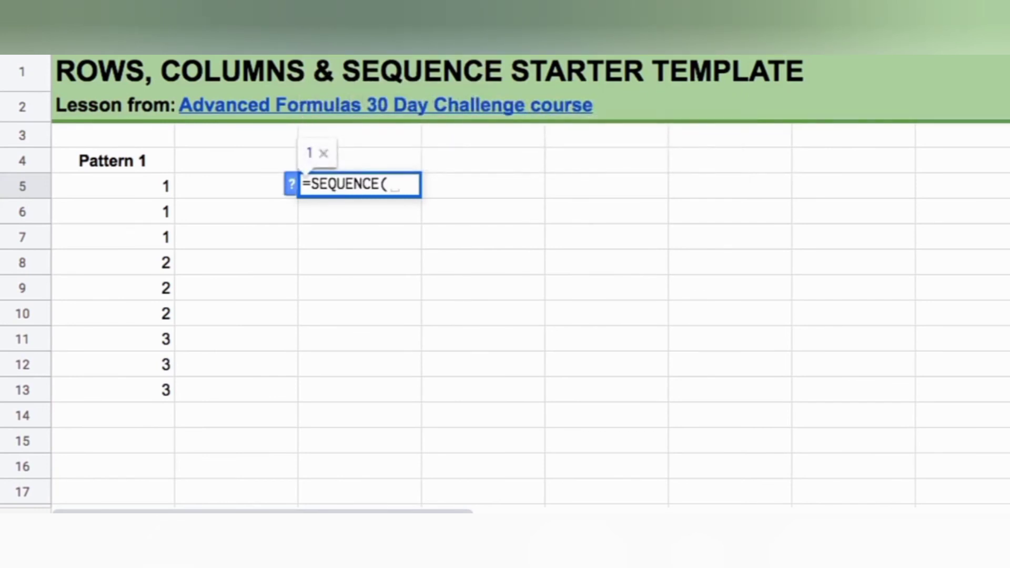
{"action": "type", "text": "9,1"}
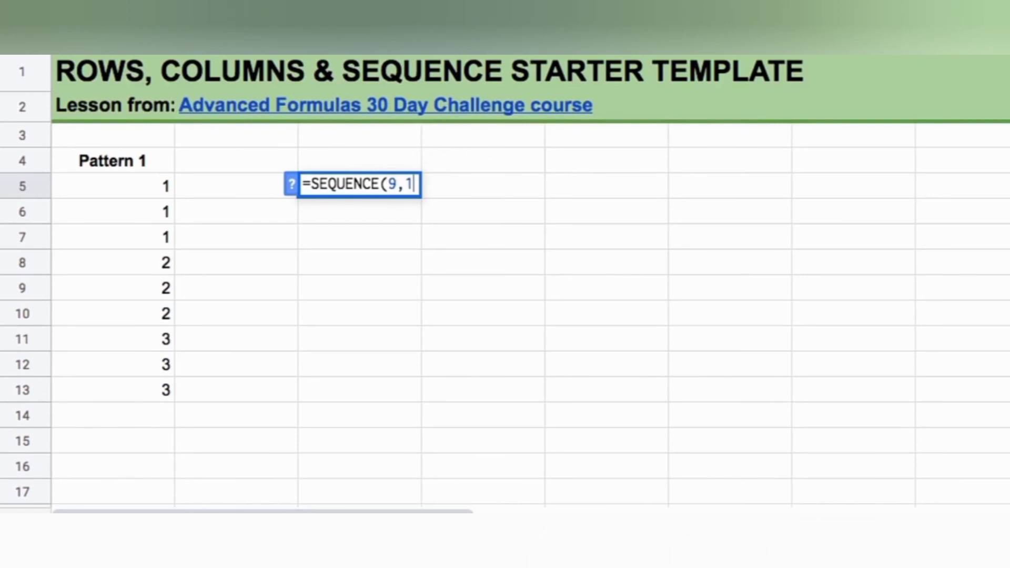
{"action": "key", "text": "Return"}
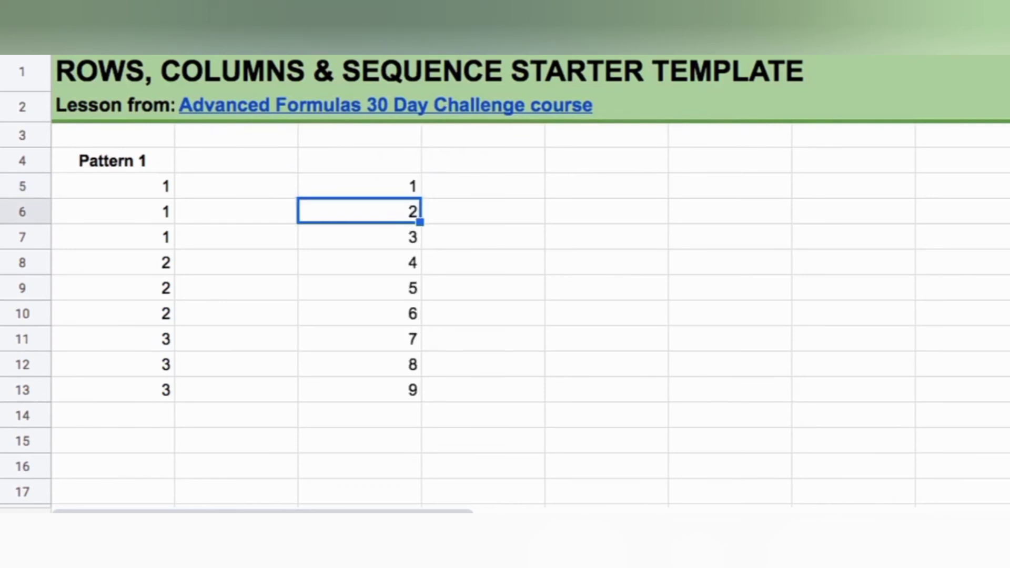
- Examine the cells of the new SEQUENCE list beside Pattern 1 one by one, from row 5 downward
{"action": "key", "text": "Up"}
{"action": "key", "text": "Down"}
{"action": "key", "text": "Down"}
{"action": "key", "text": "Down"}
{"action": "key", "text": "Down"}
{"action": "key", "text": "Down"}
{"action": "key", "text": "Down"}
{"action": "key", "text": "Down"}
{"action": "key", "text": "Down"}
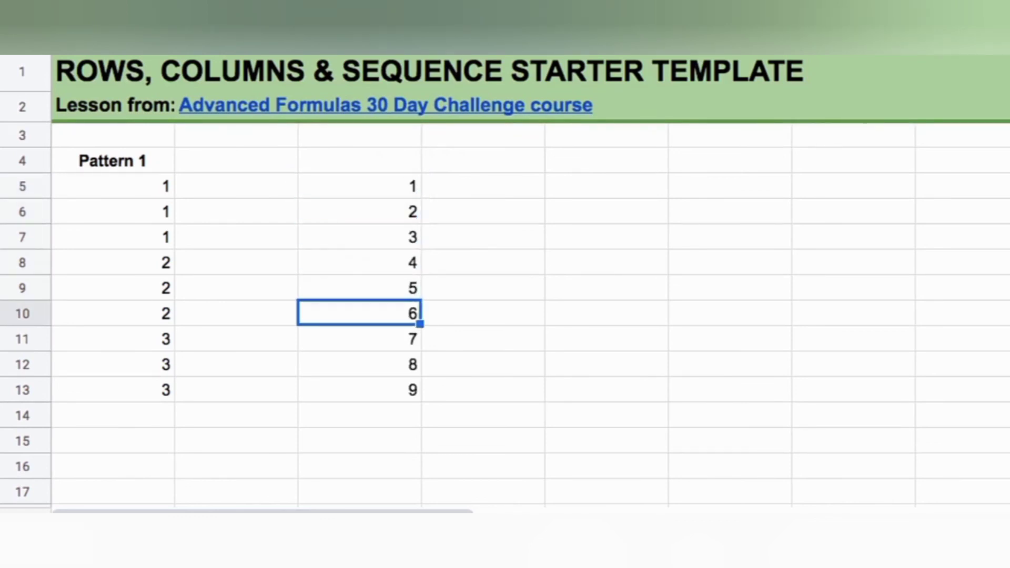